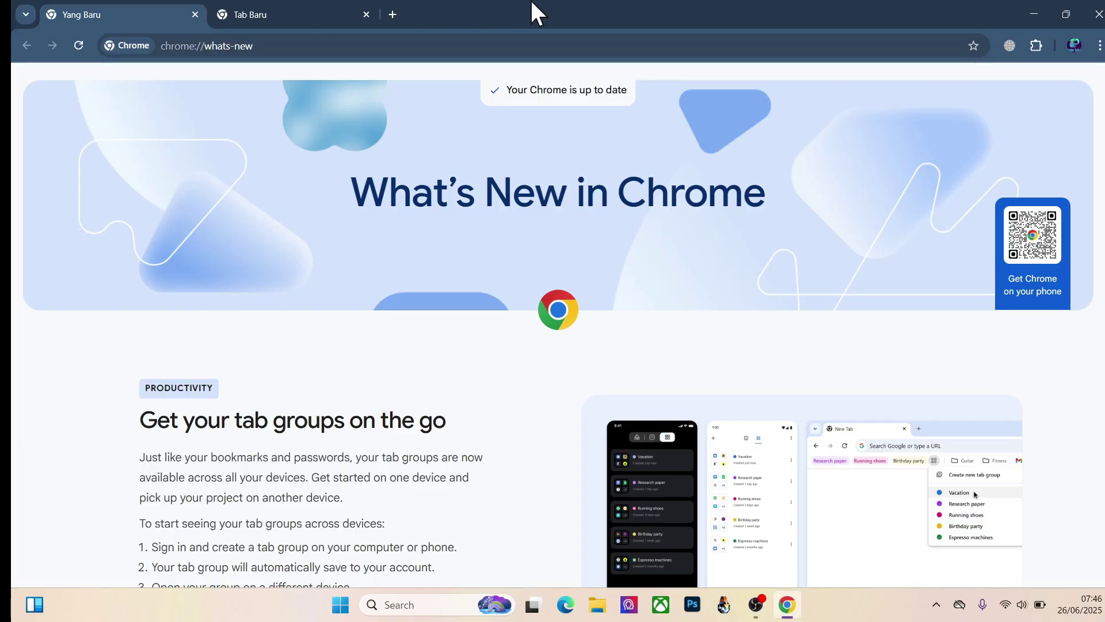
Step: Go to the Coretax site and log in with the ID, password and captcha code
click(356, 46)
text(coretaxdjp.pajak.go.id)
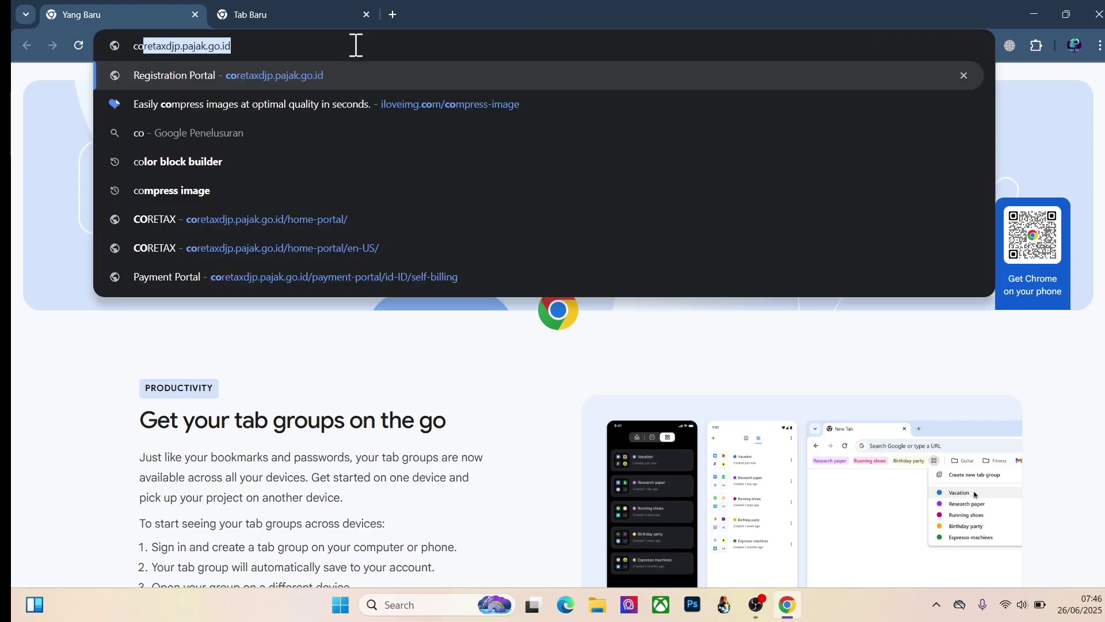
key(Return)
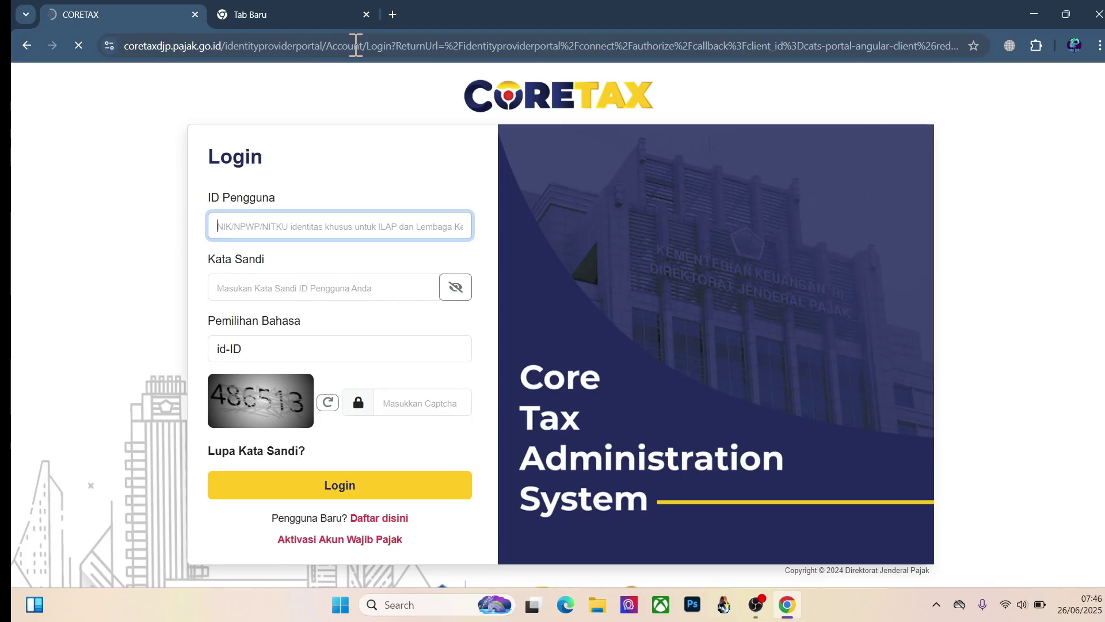
click(435, 404)
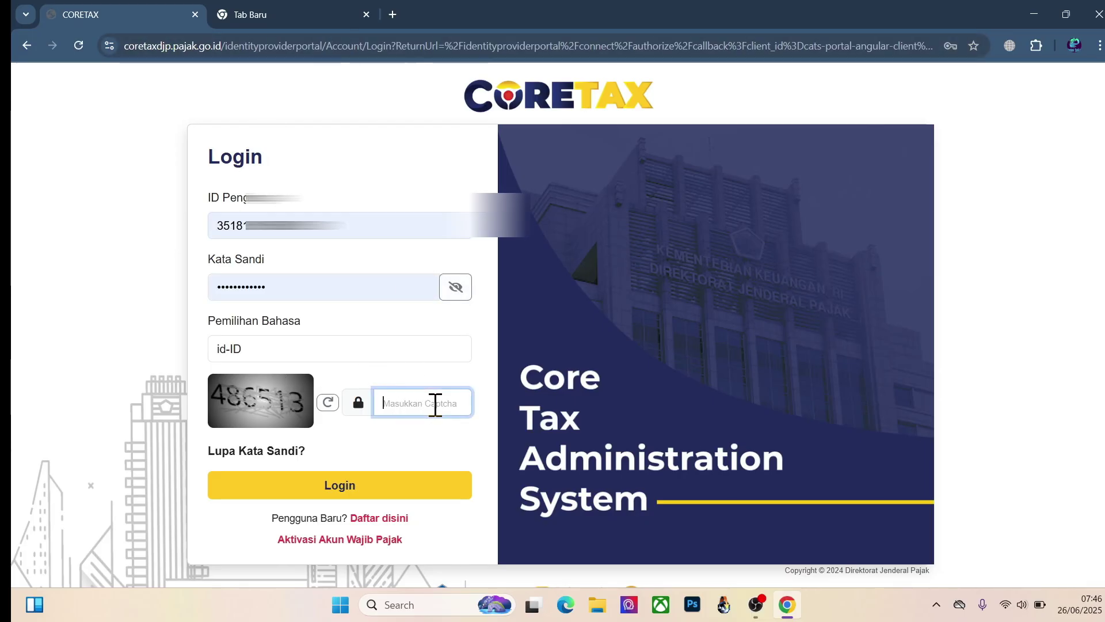
text(486513)
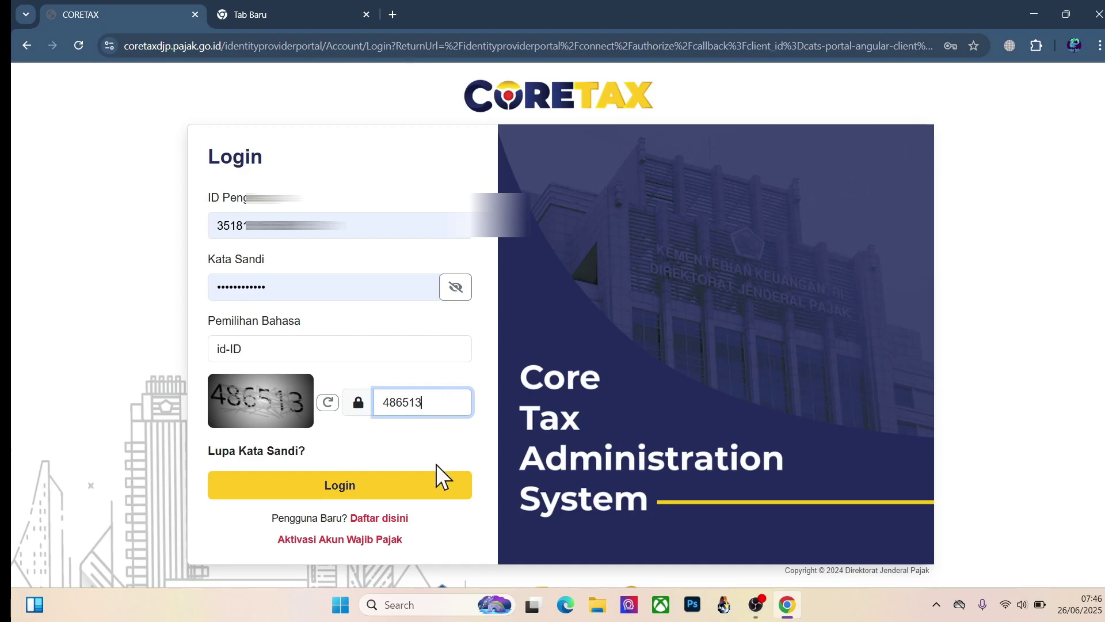
click(370, 491)
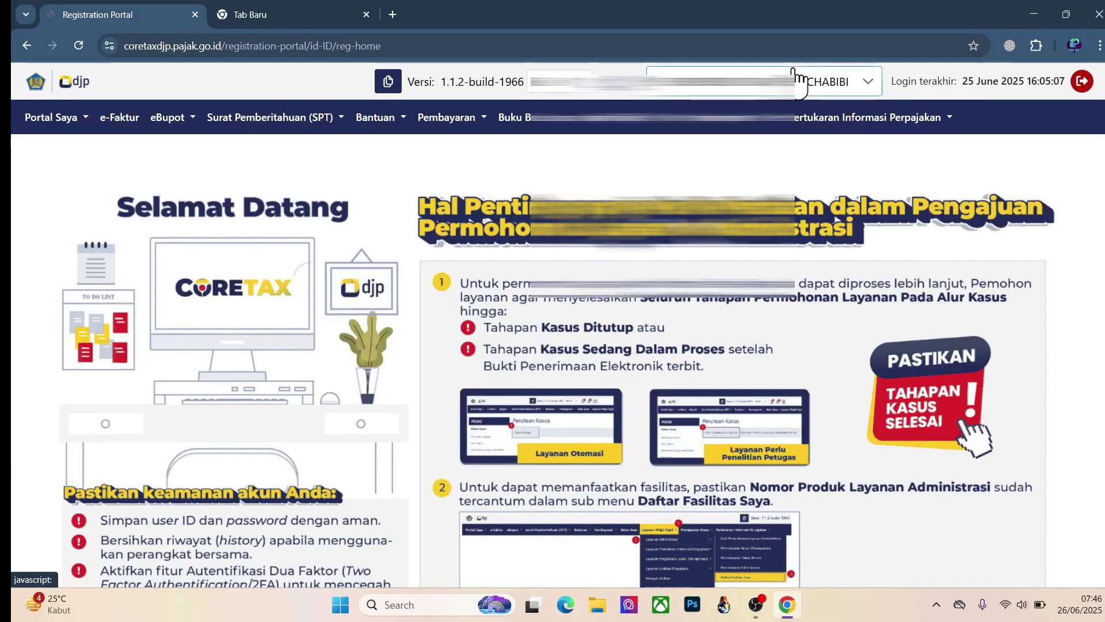
Step: Act for the village taxpayer and open the eBupot BP 21 non-permanent employee slip list
click(800, 81)
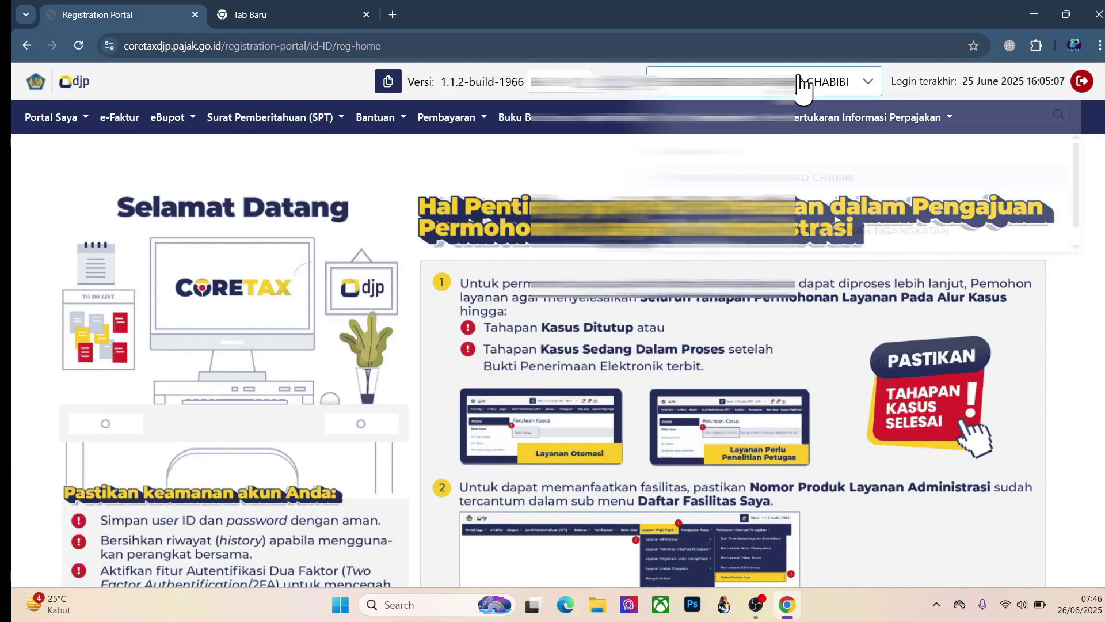
click(809, 257)
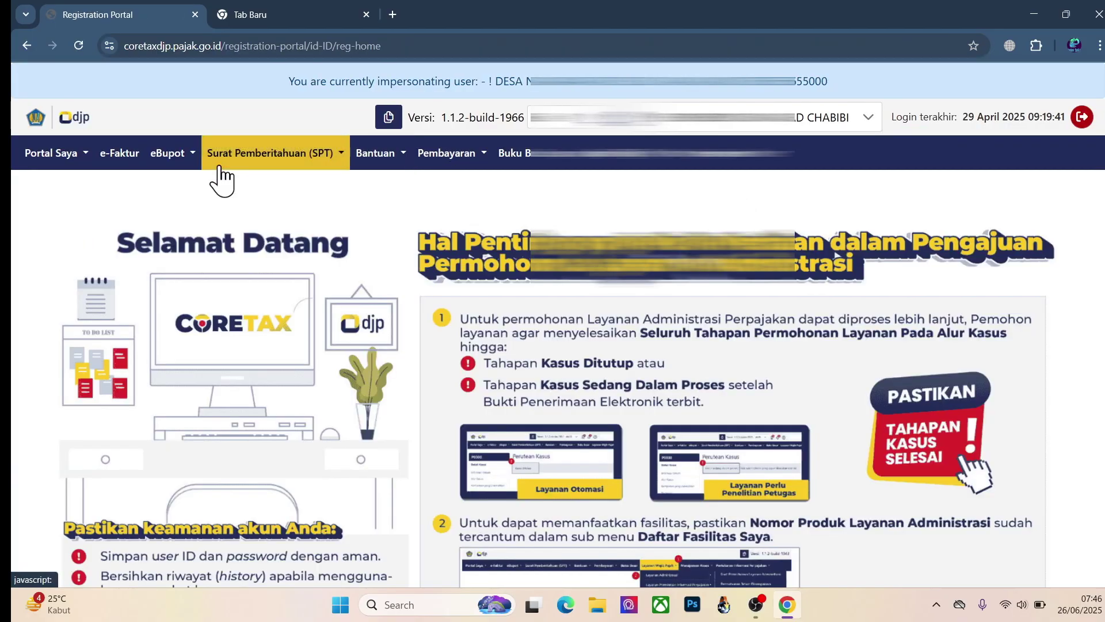
click(156, 155)
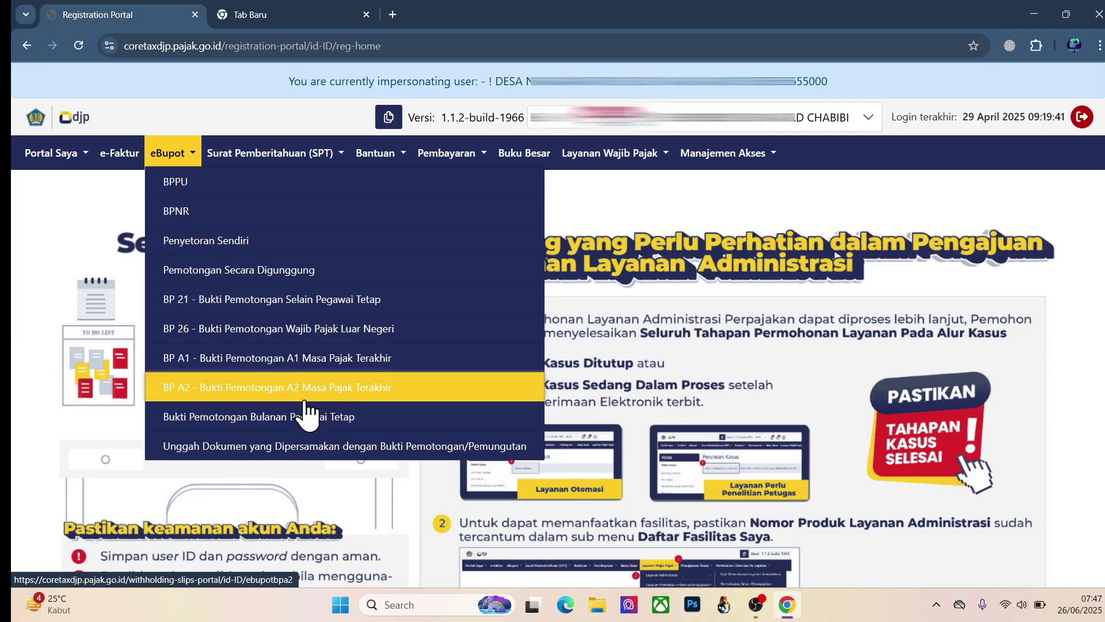
click(290, 298)
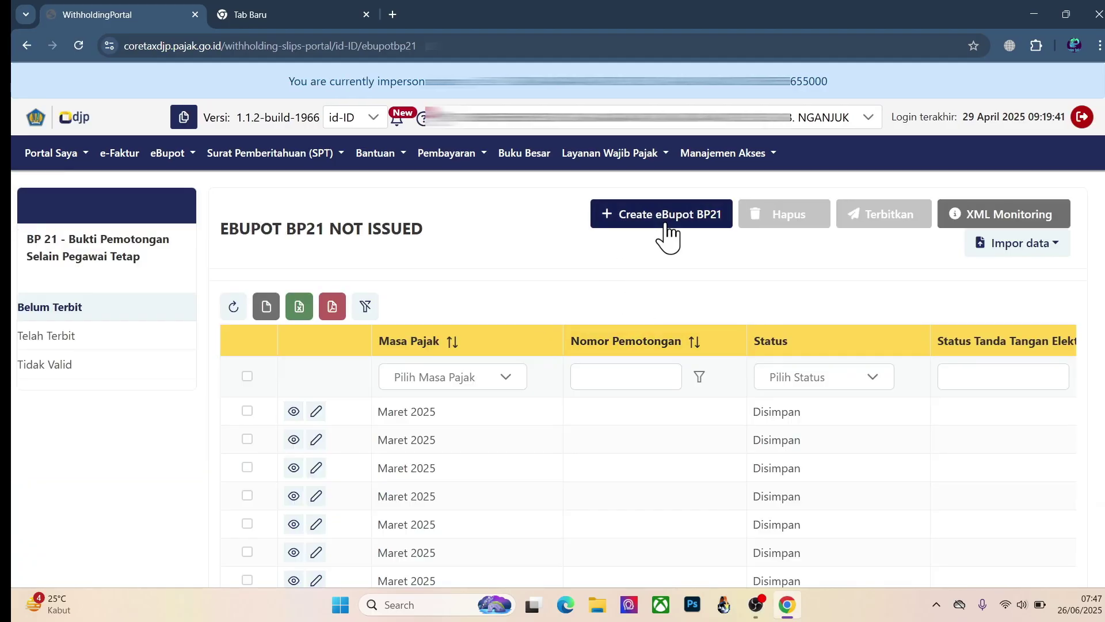
Step: Start a new BP21 withholding slip with tax period Maret 2025
click(667, 222)
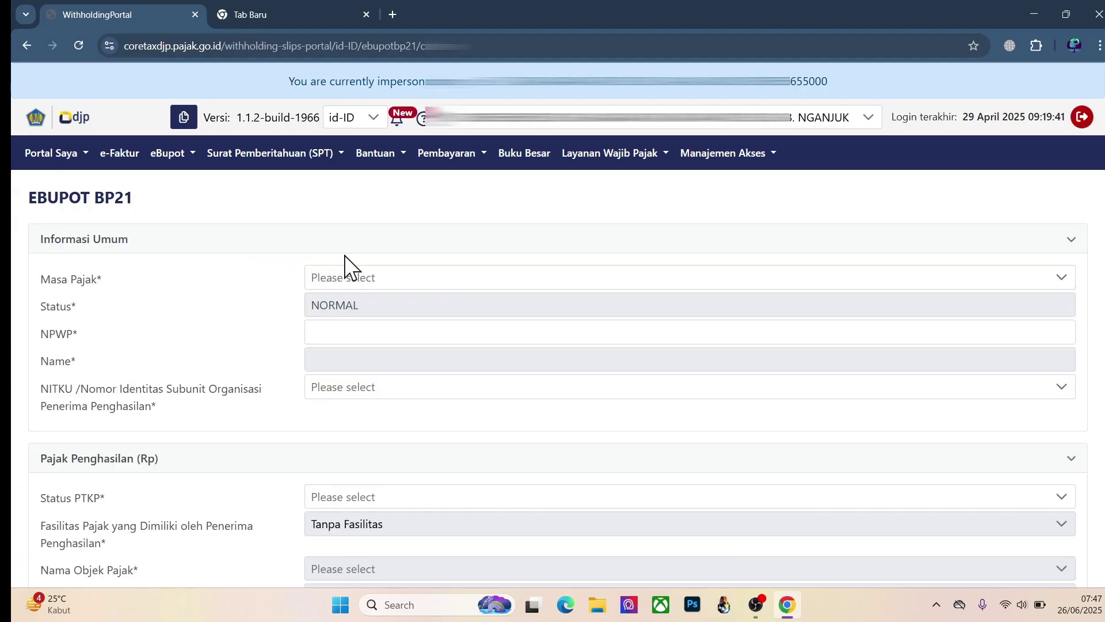
scroll(345, 265, down, 3)
scroll(345, 265, up, 3)
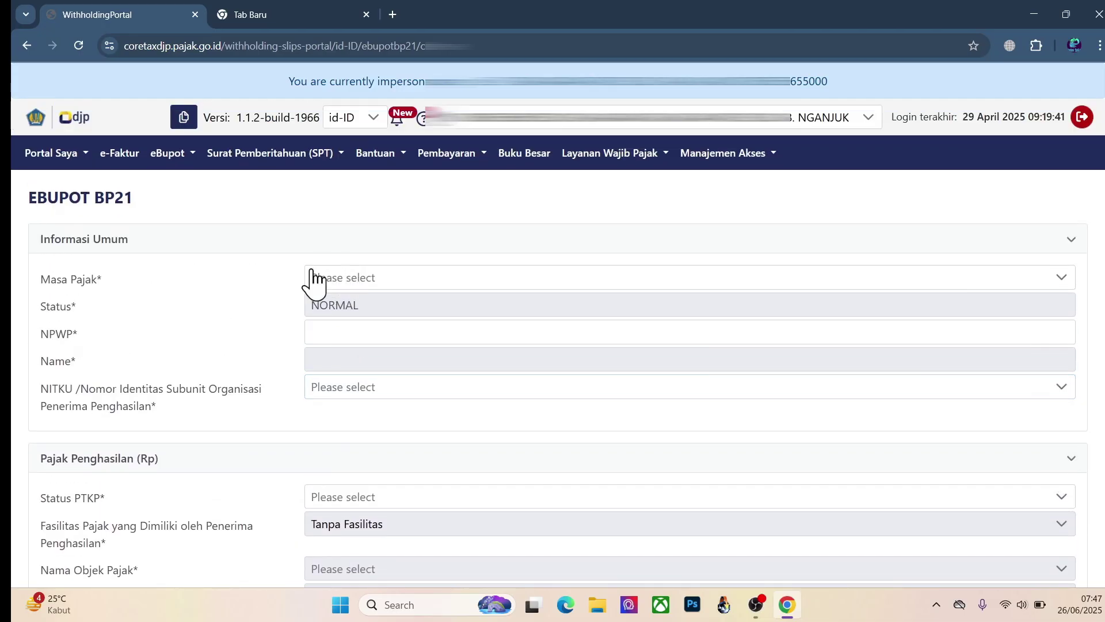
click(389, 280)
click(370, 415)
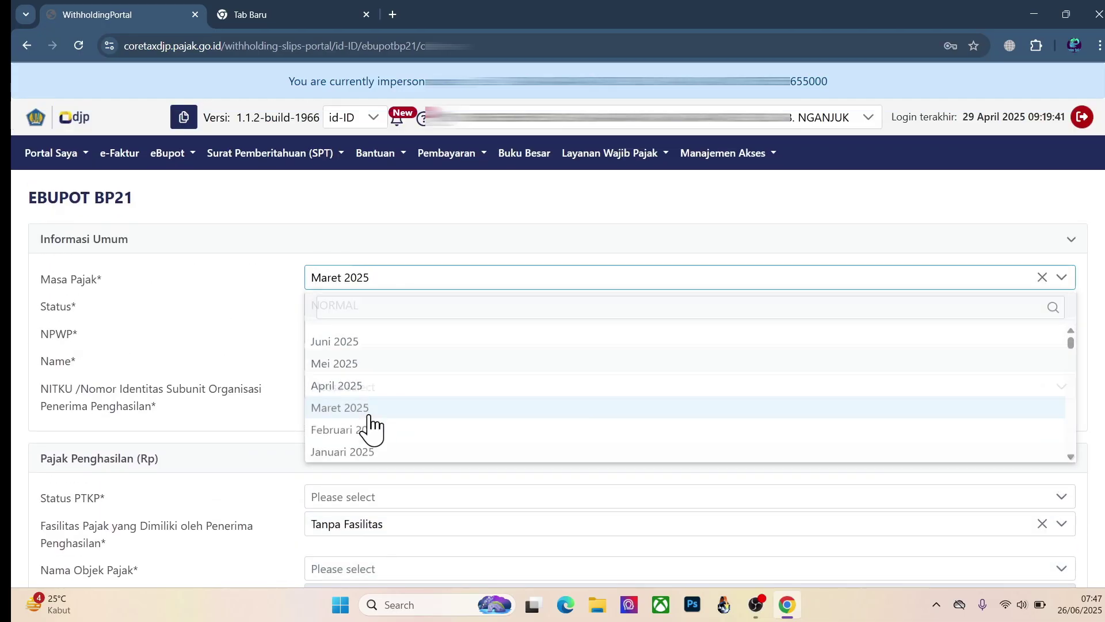
Step: Select the empty NPWP field, review the rest of the form, then open the eBupot menu
click(353, 332)
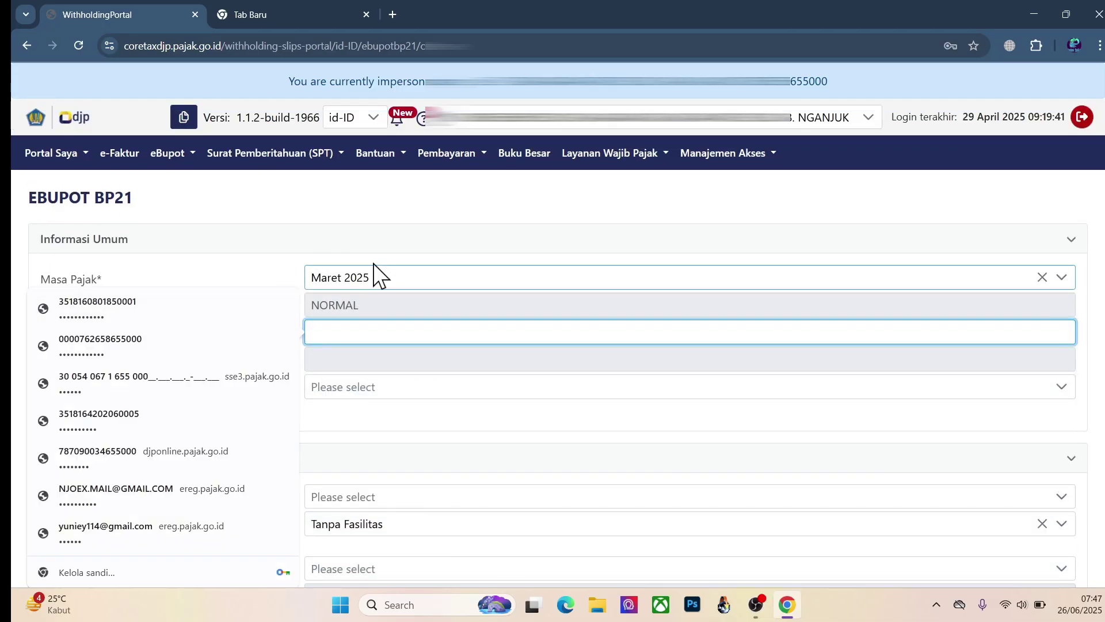
scroll(465, 407, down, 5)
scroll(382, 365, down, 5)
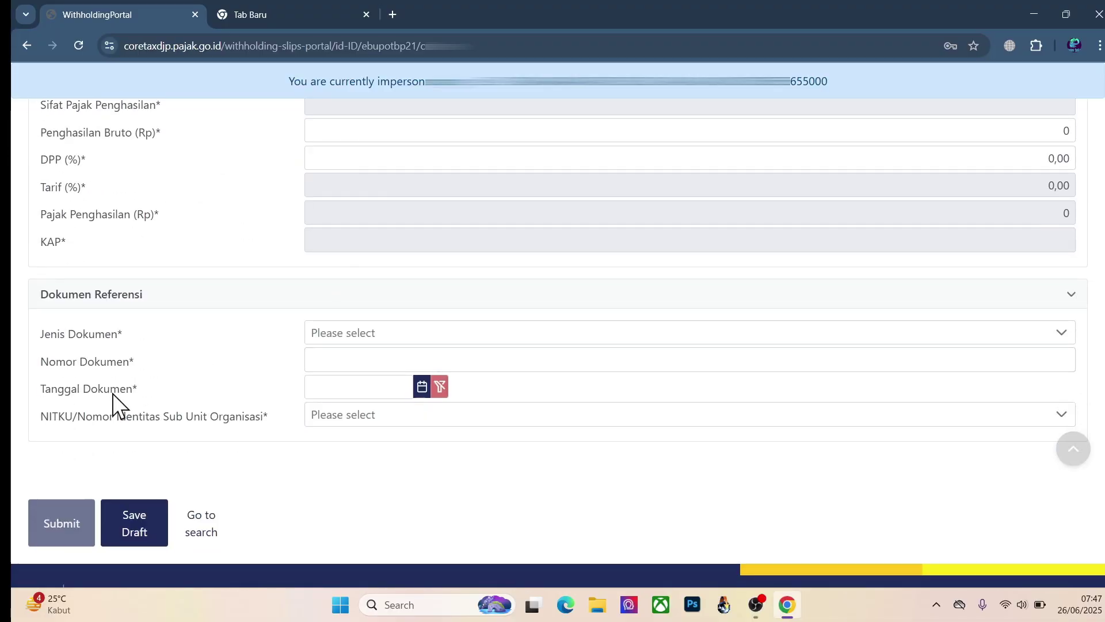
scroll(415, 312, up, 8)
scroll(416, 311, down, 4)
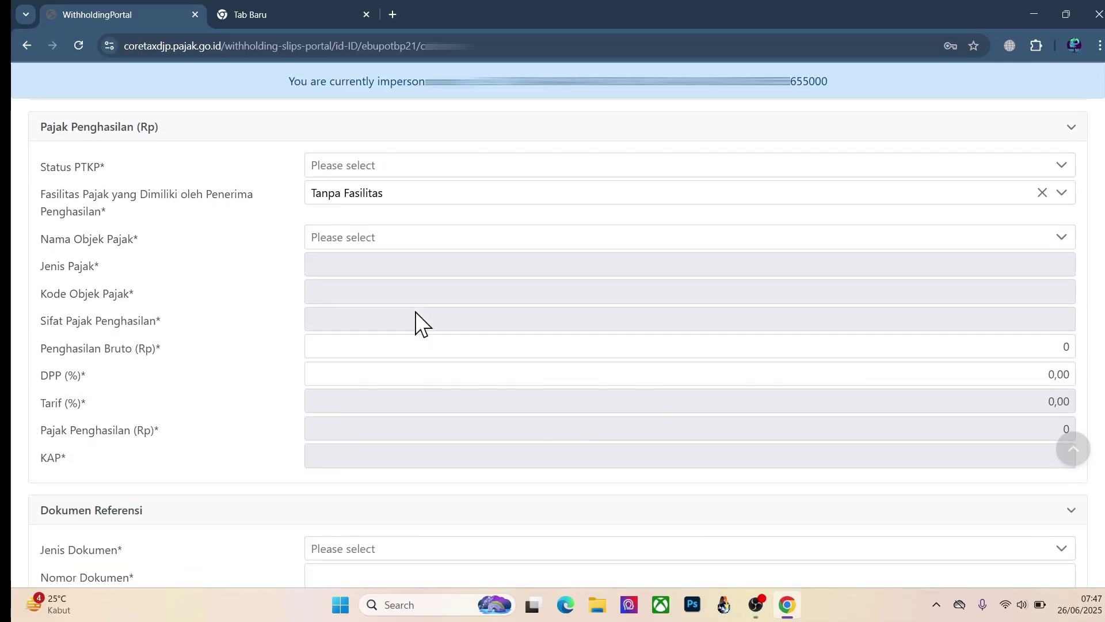
scroll(416, 312, up, 3)
scroll(416, 314, up, 3)
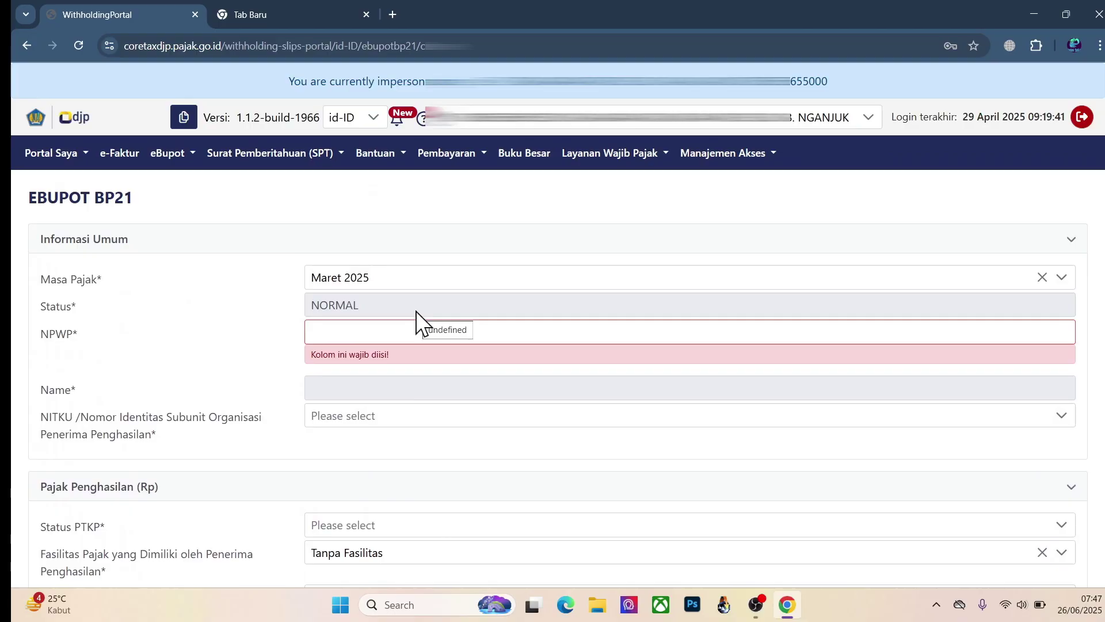
scroll(416, 311, down, 10)
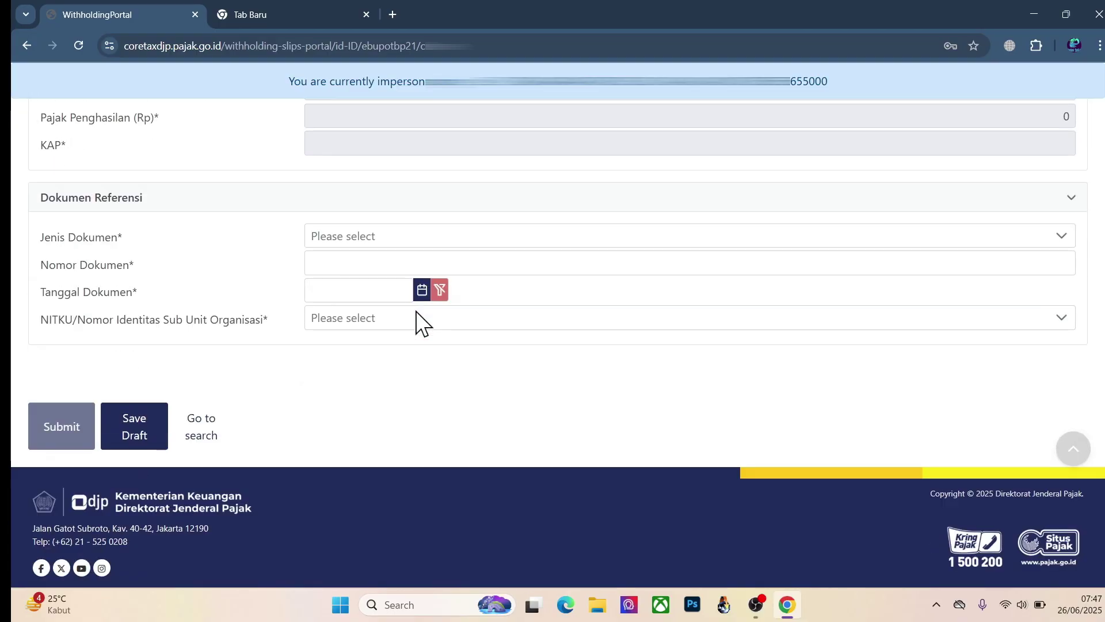
scroll(415, 312, up, 10)
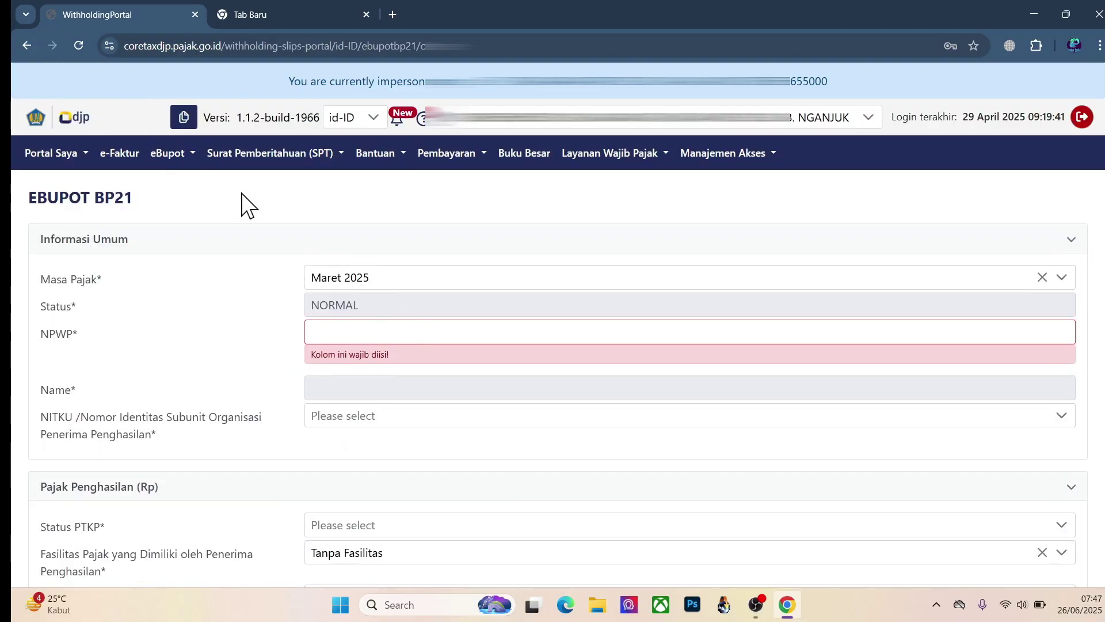
click(176, 156)
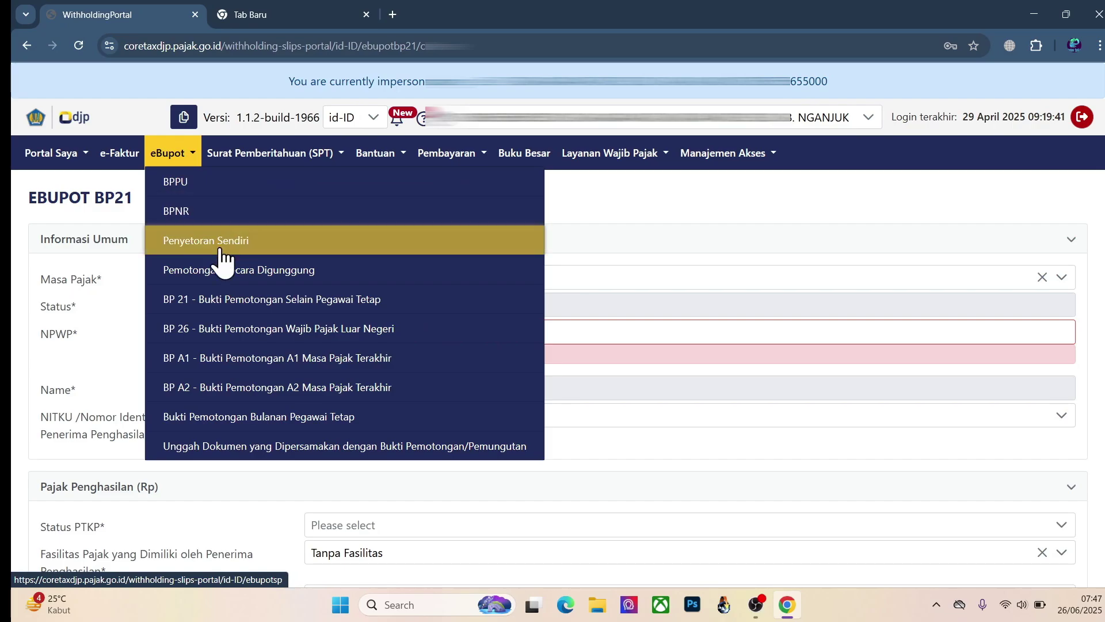
Step: Return to the BP 21 slip list, check the Impor data options, then move to the empty browser tab
click(254, 311)
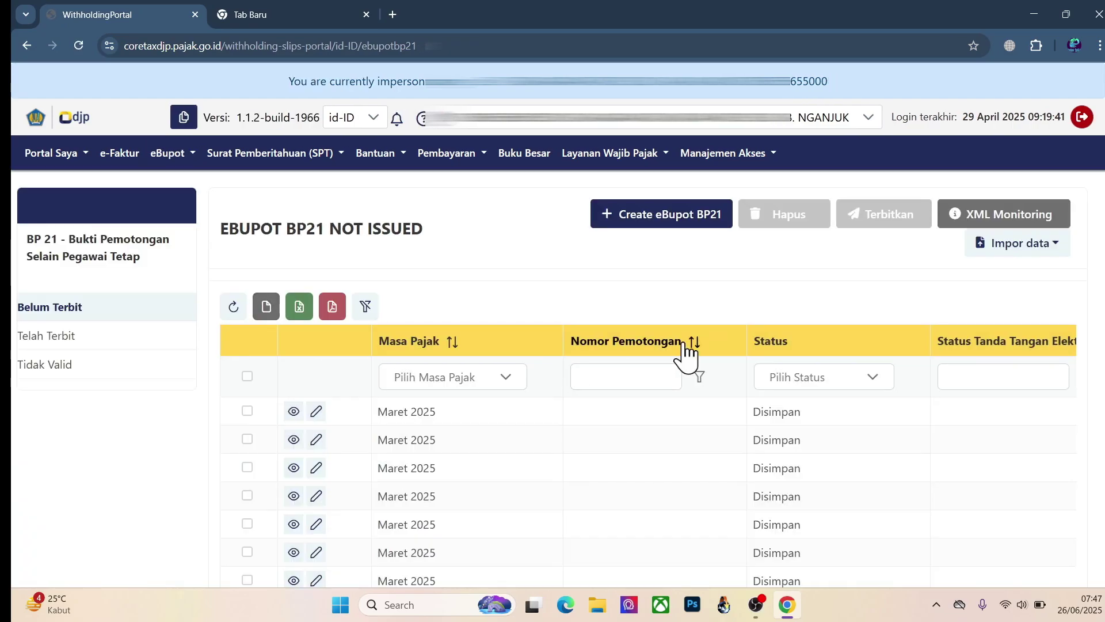
click(1031, 250)
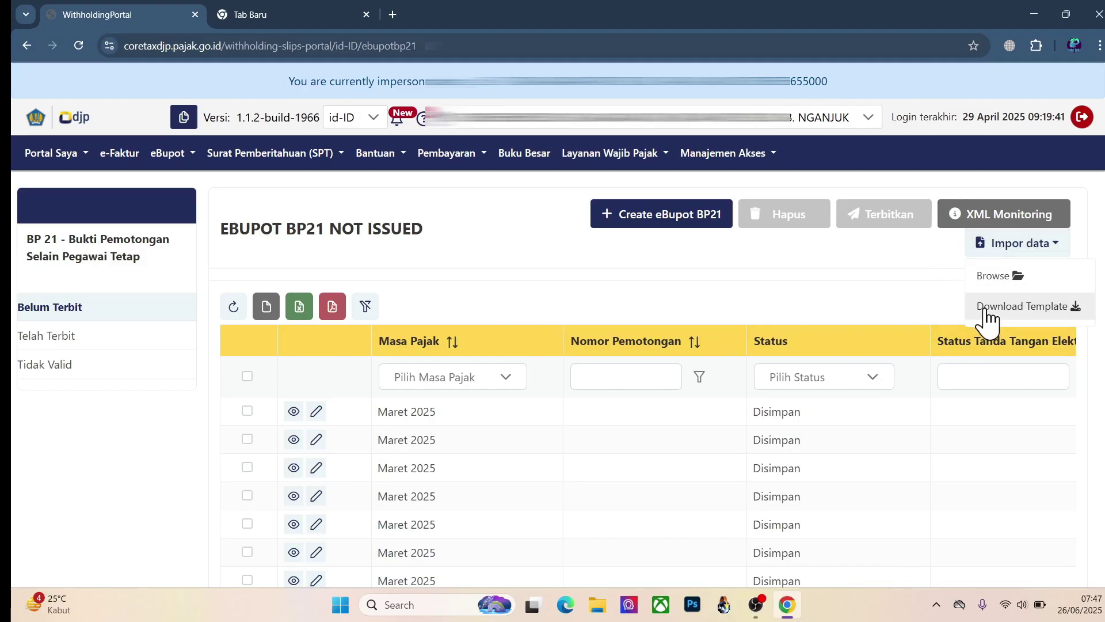
click(876, 270)
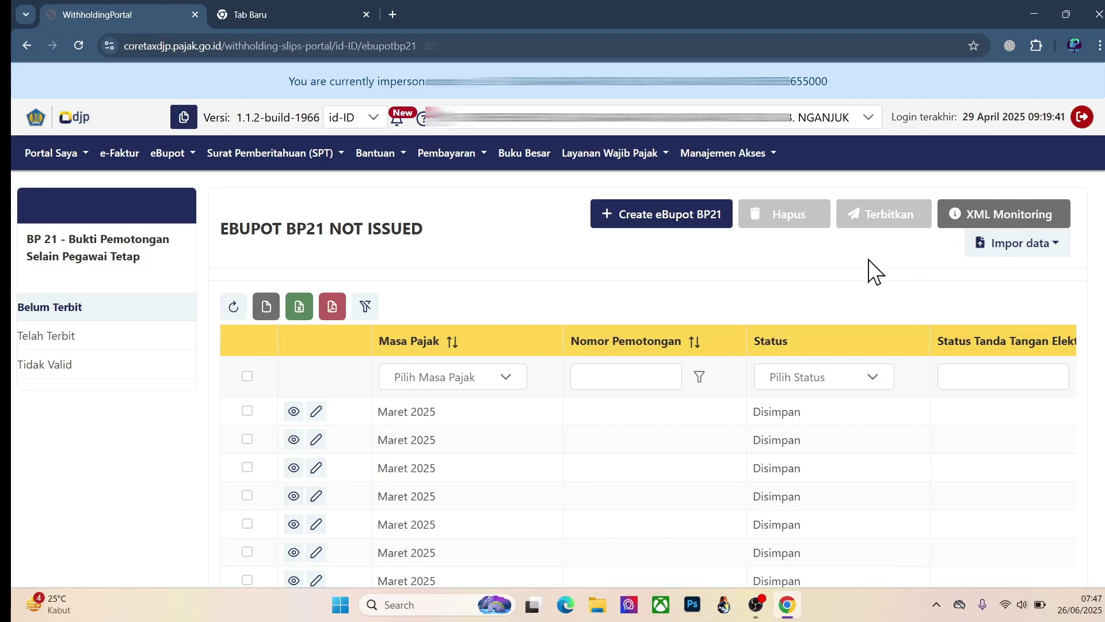
click(265, 2)
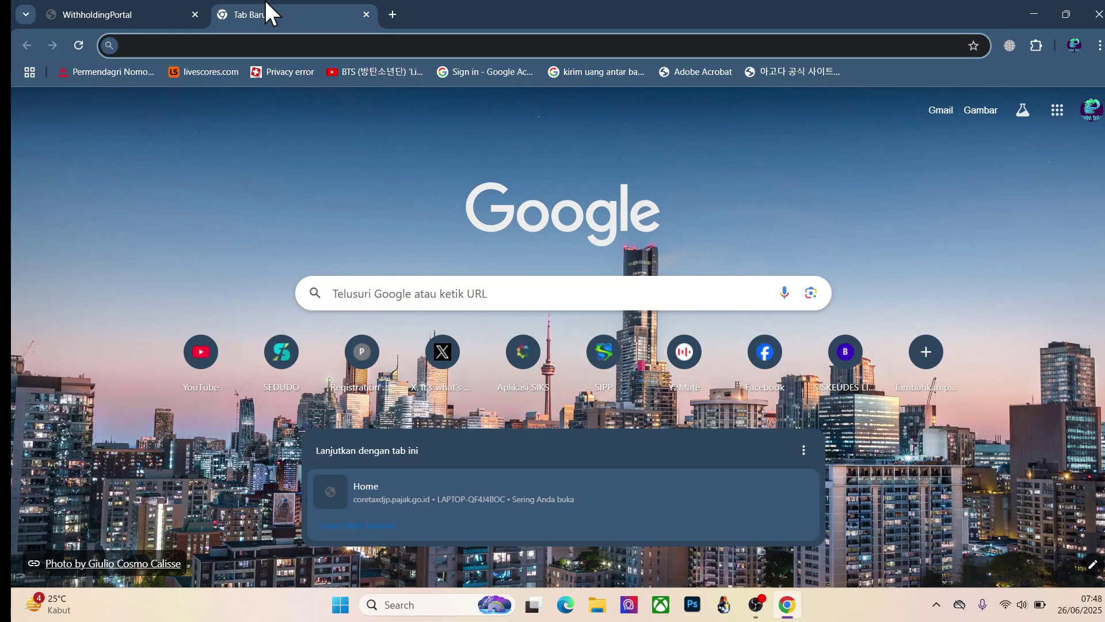
Step: Search 'xml coretax' and open the pajak.go.id Template XML dan Converter Excel ke XML page
text(xml)
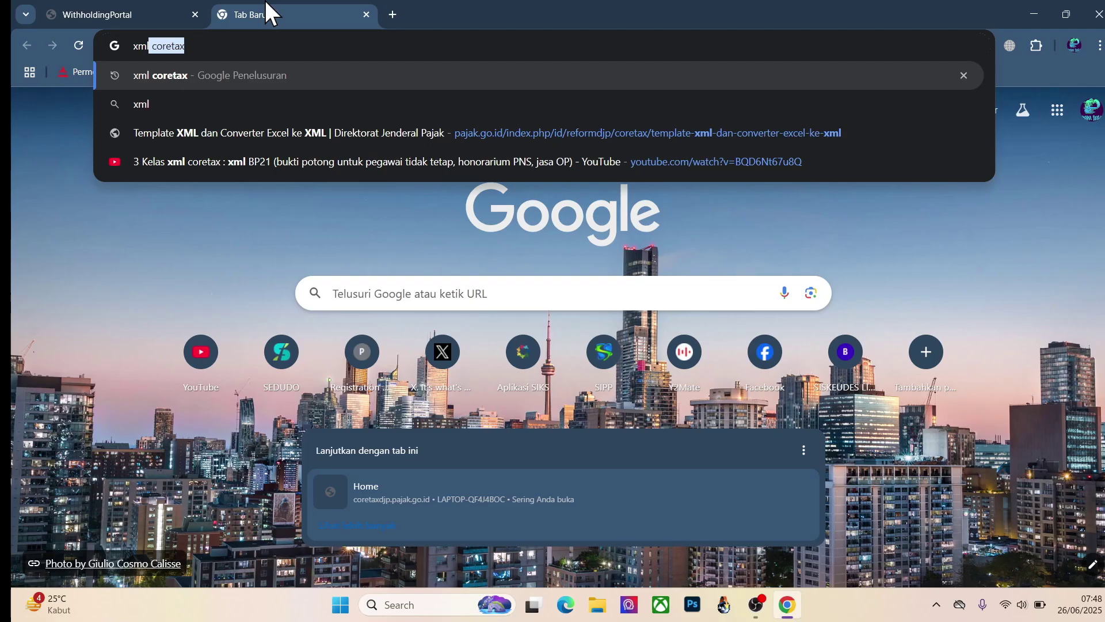
key(Return)
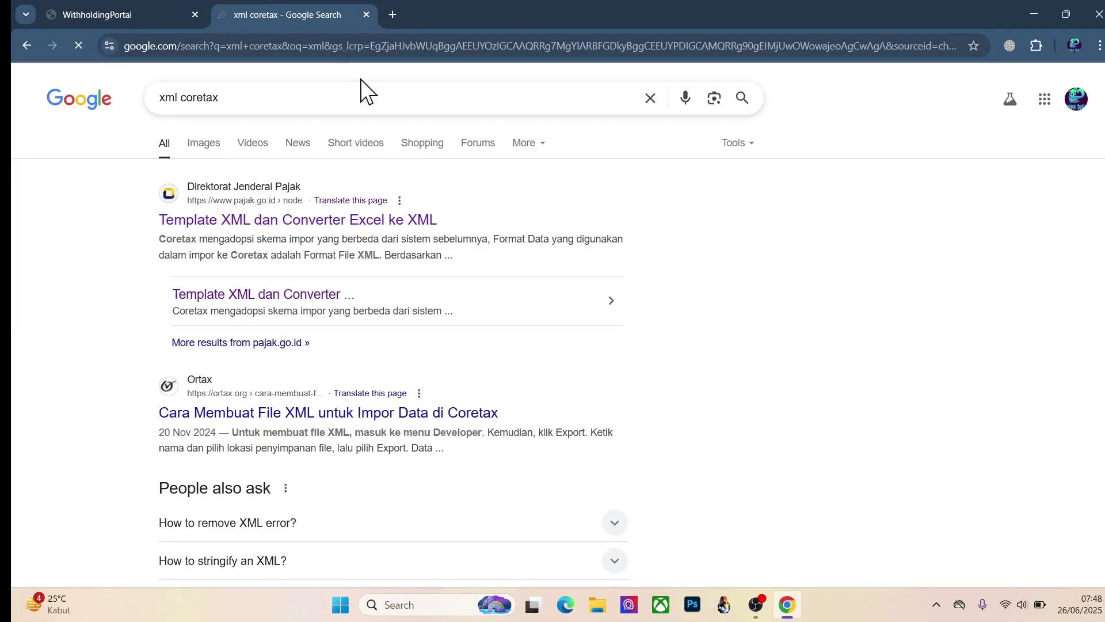
click(327, 219)
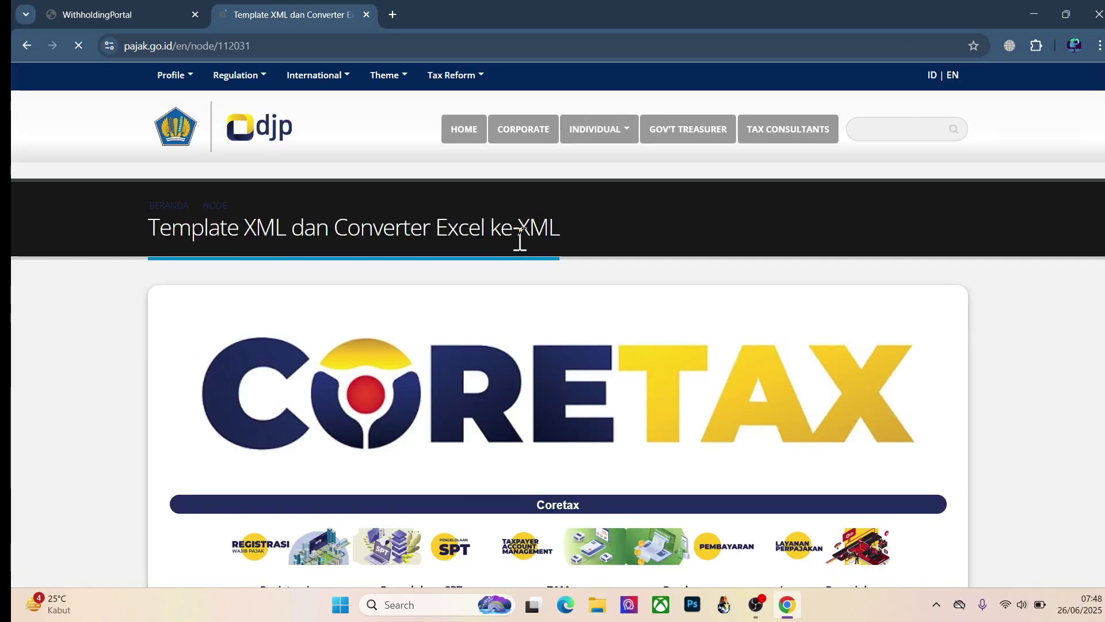
Step: Scroll to the end of the download table and back up to the BP21 converter rows
scroll(517, 240, down, 15)
scroll(516, 239, down, 8)
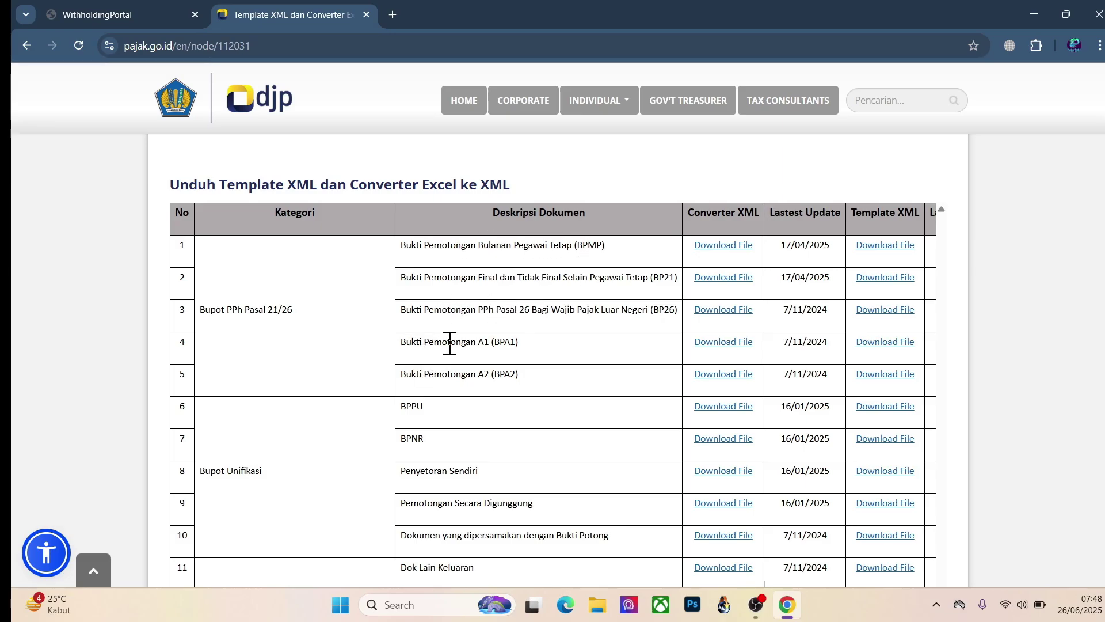
scroll(520, 345, down, 10)
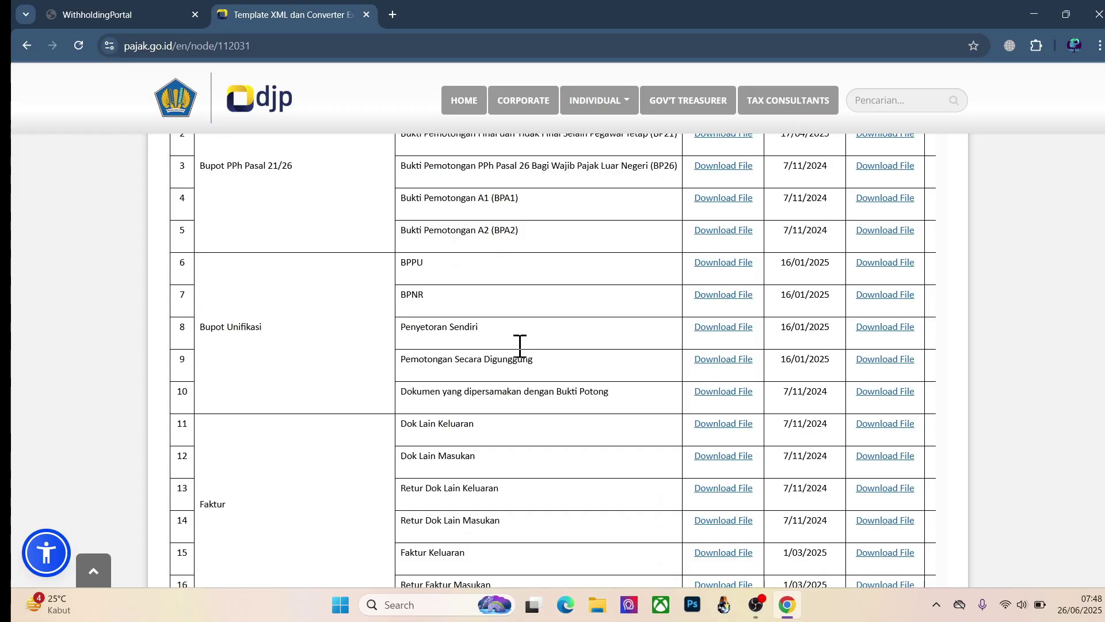
scroll(516, 348, down, 5)
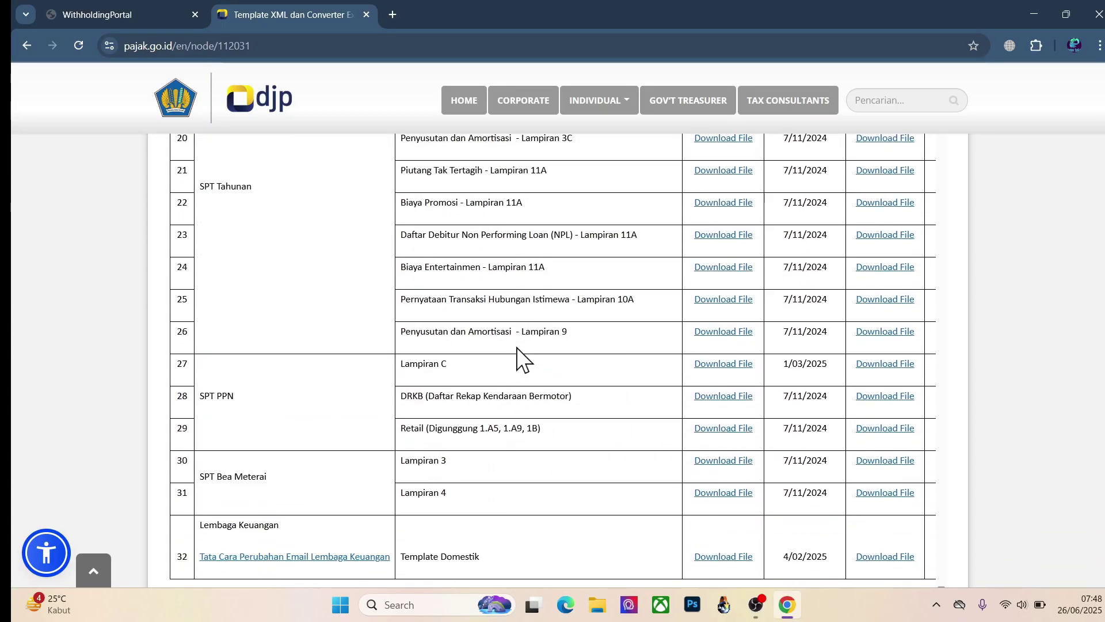
scroll(516, 348, up, 15)
scroll(516, 349, up, 1)
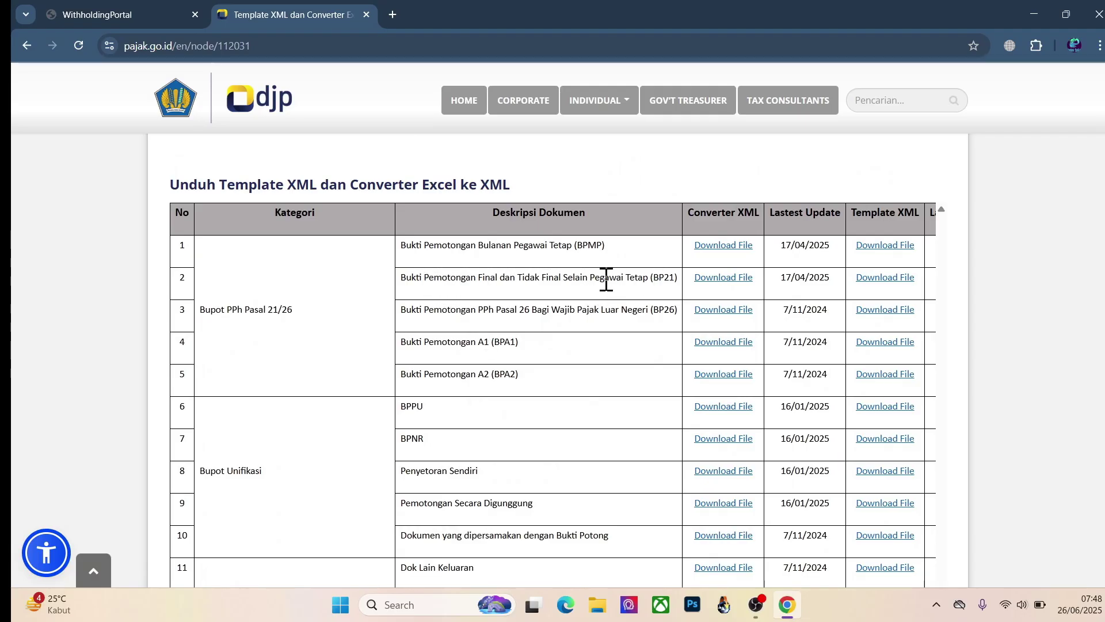
click(117, 14)
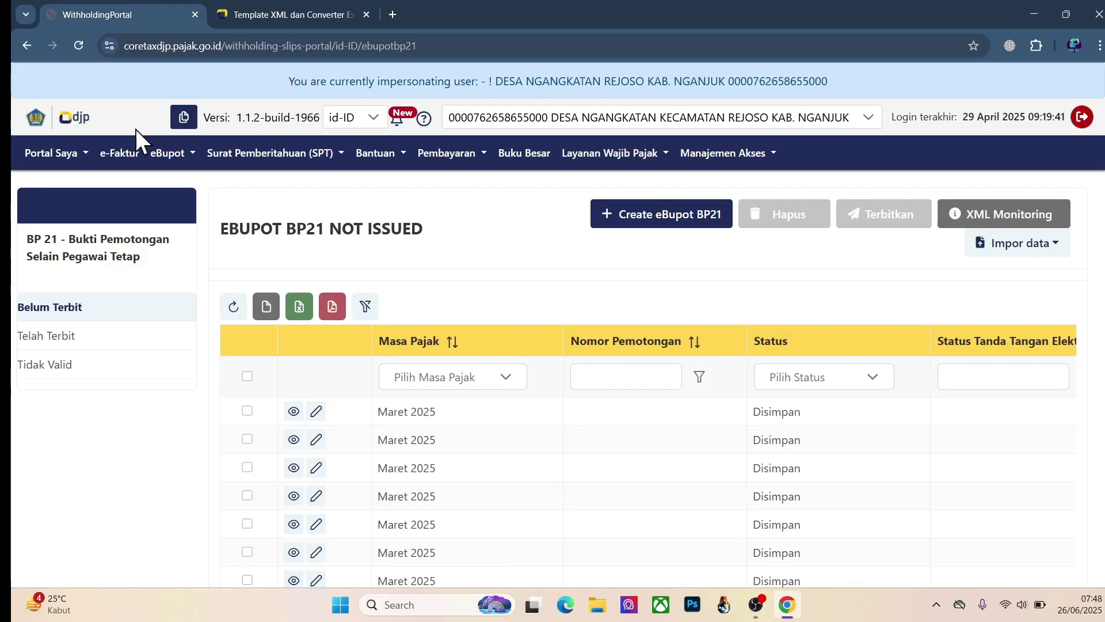
click(637, 214)
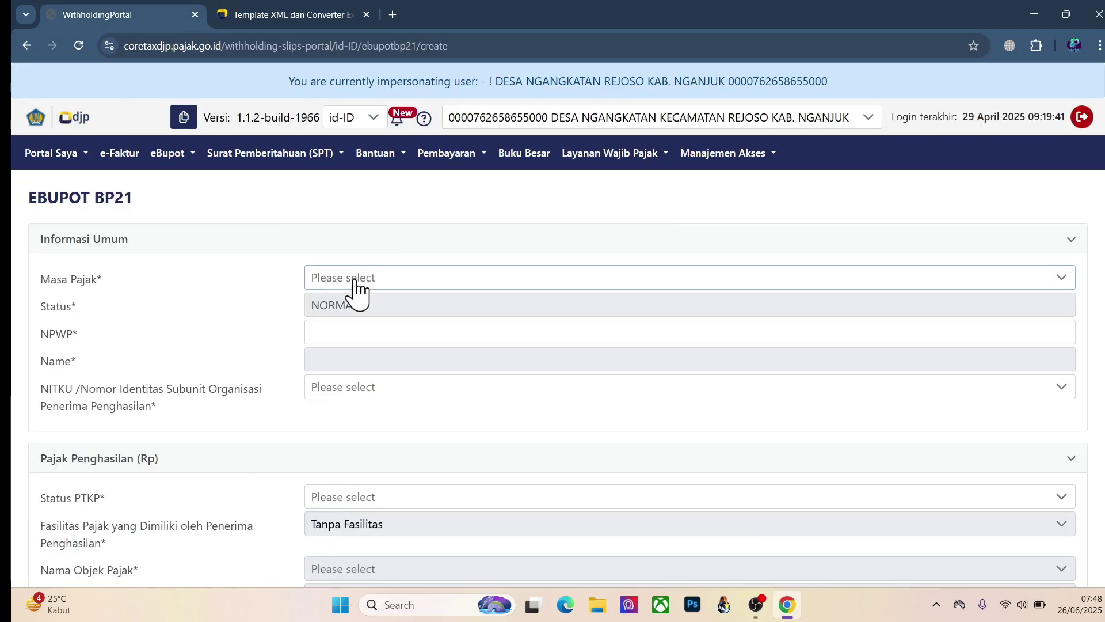
click(167, 154)
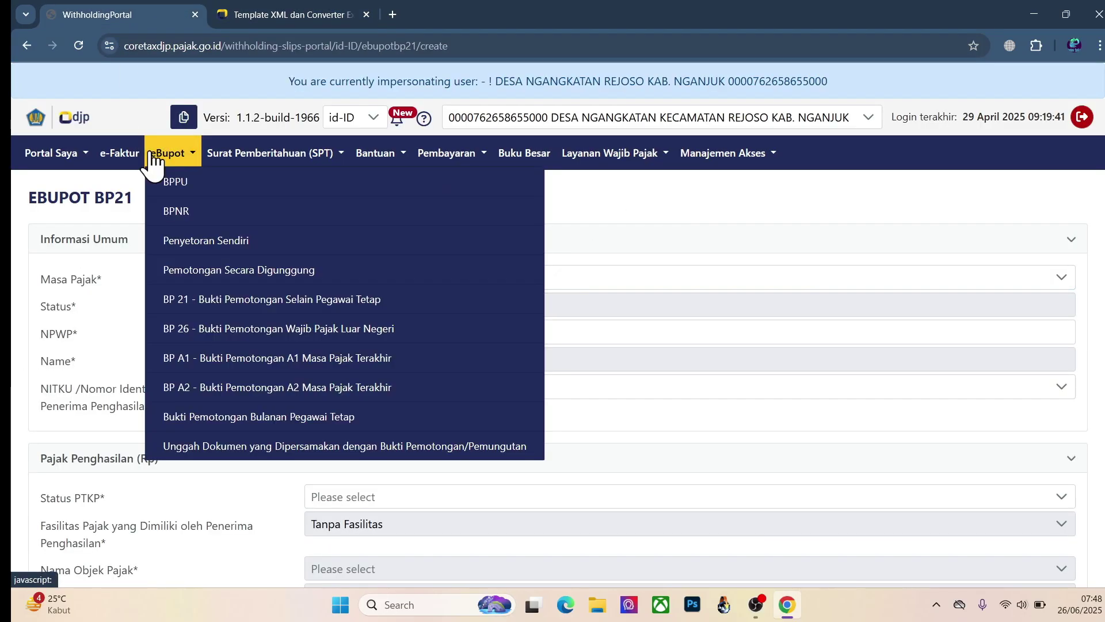
click(204, 309)
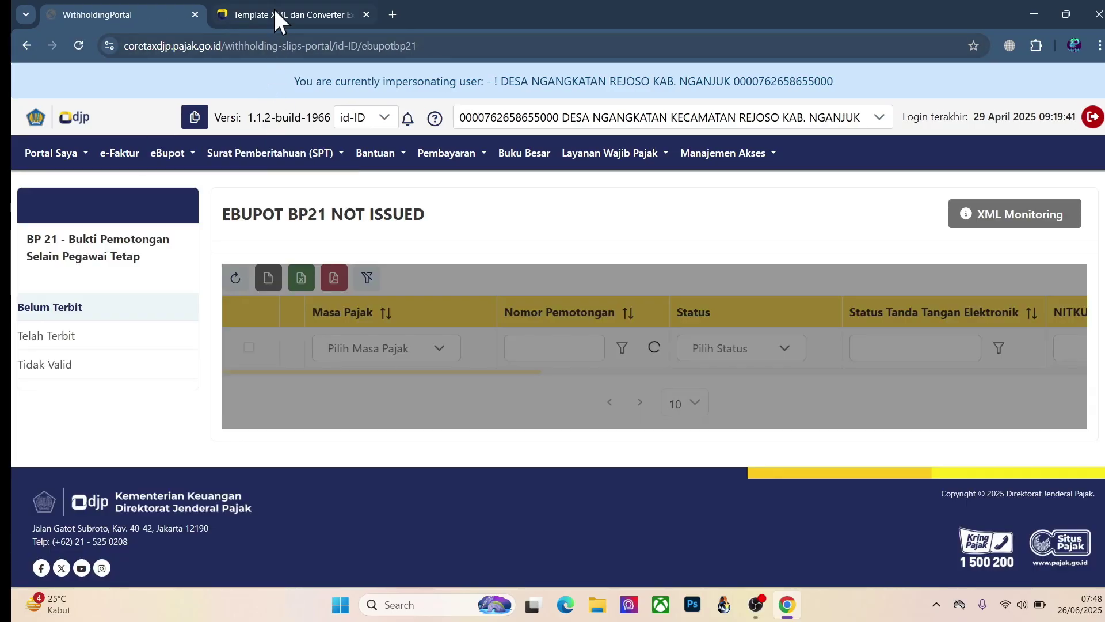
click(288, 14)
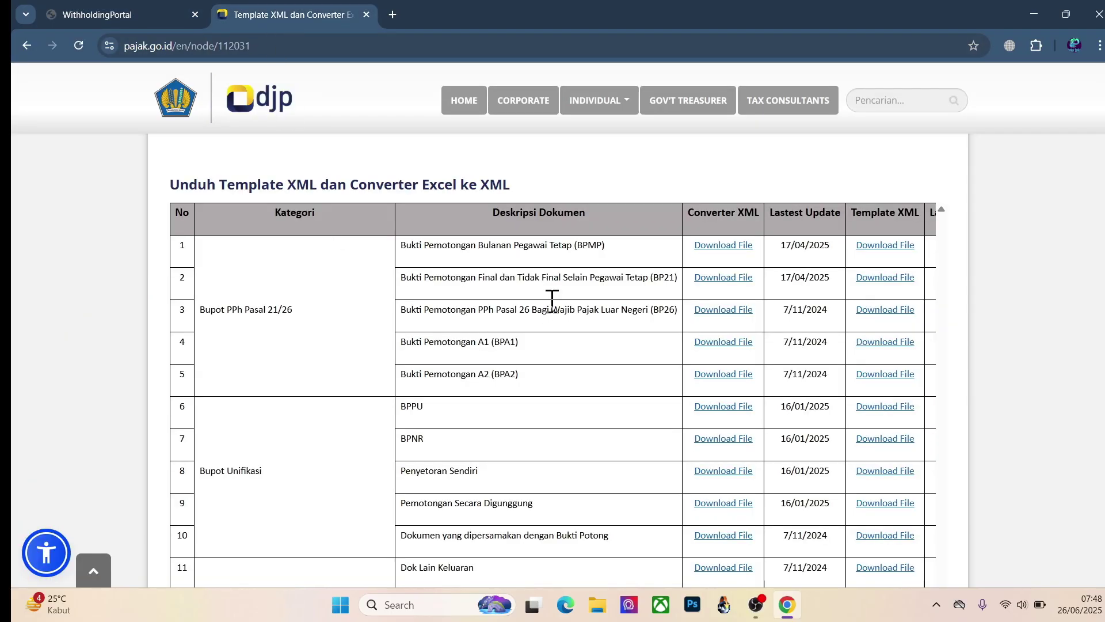
Step: Highlight the BP21 converter row's description, then bring up File Explorer
drag(473, 273, 652, 276)
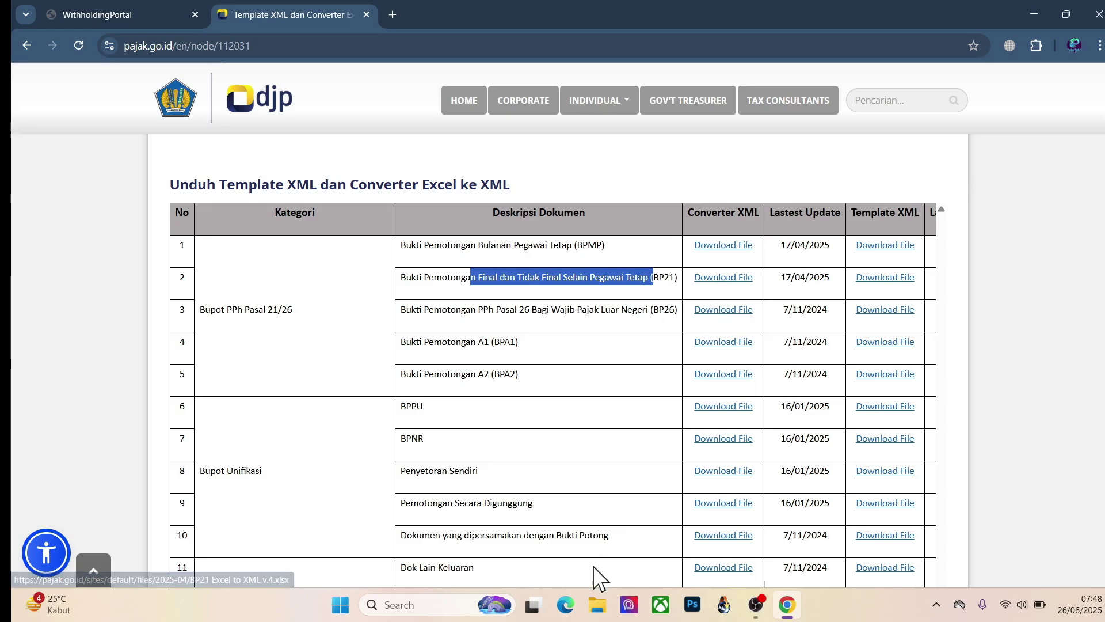
click(600, 608)
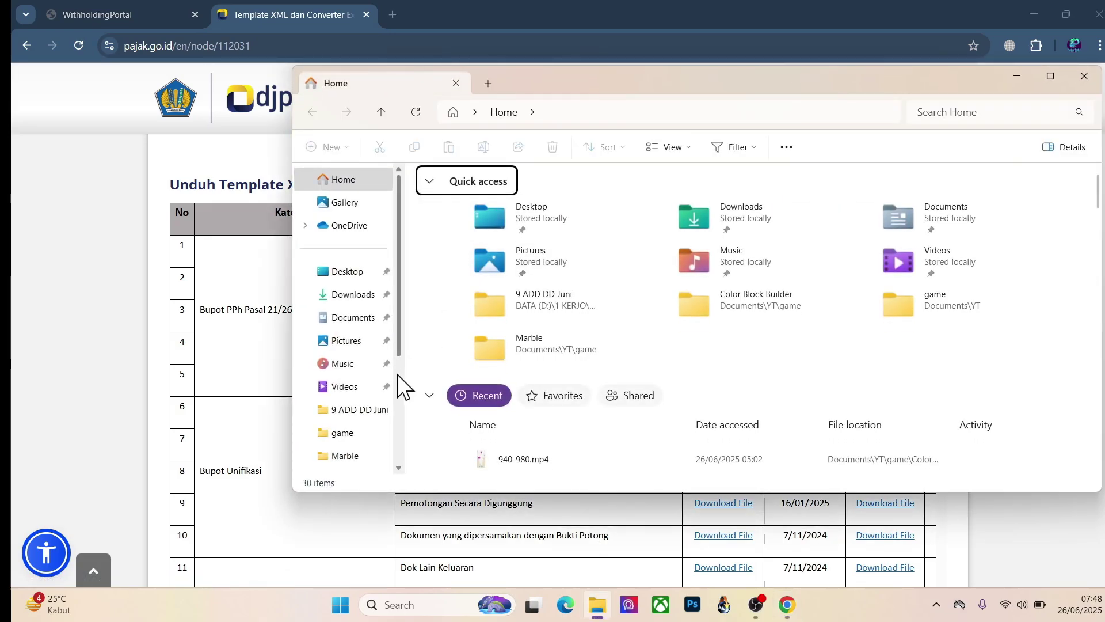
Step: Open BP21 Excel to XML v.4.xlsx from D:\1 KERJO\Coretax\bp21 in Excel
scroll(399, 380, down, 3)
click(354, 404)
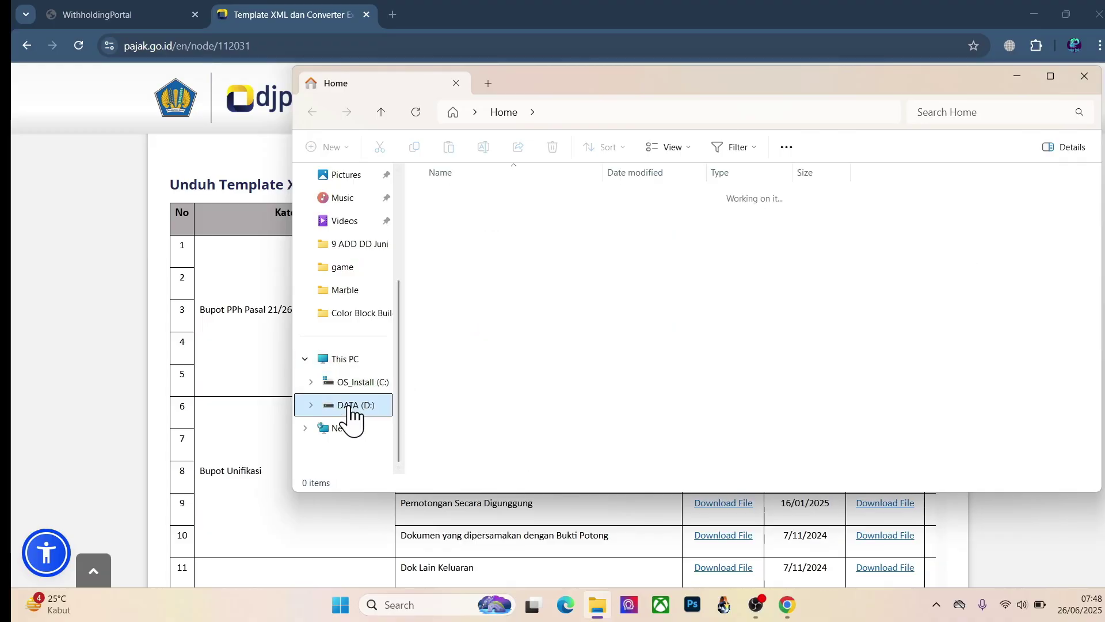
double_click(469, 197)
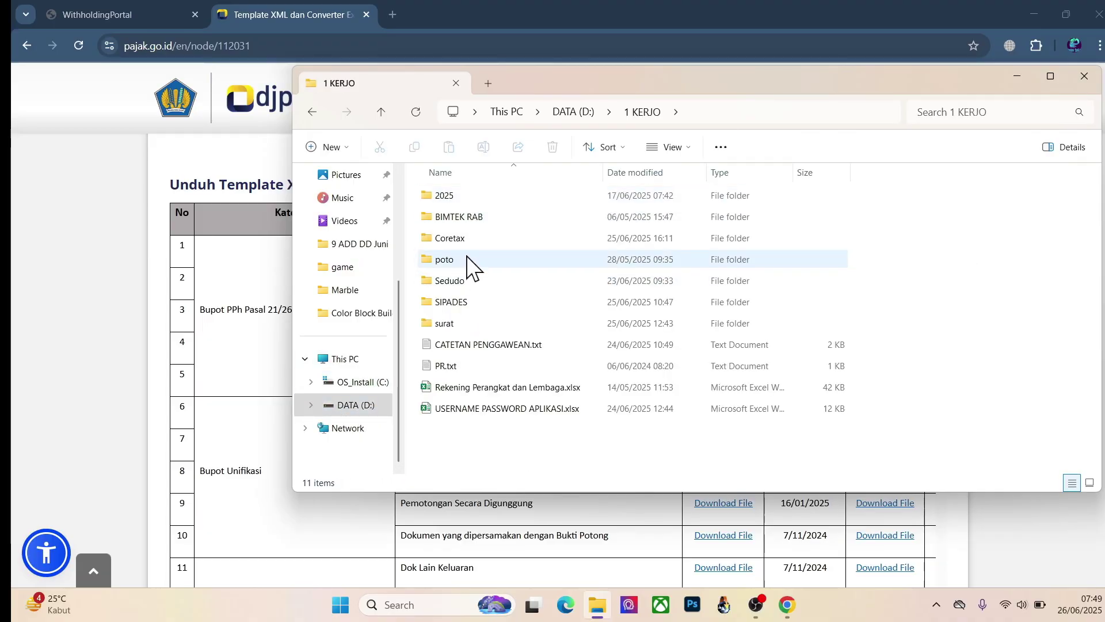
click(467, 242)
double_click(466, 242)
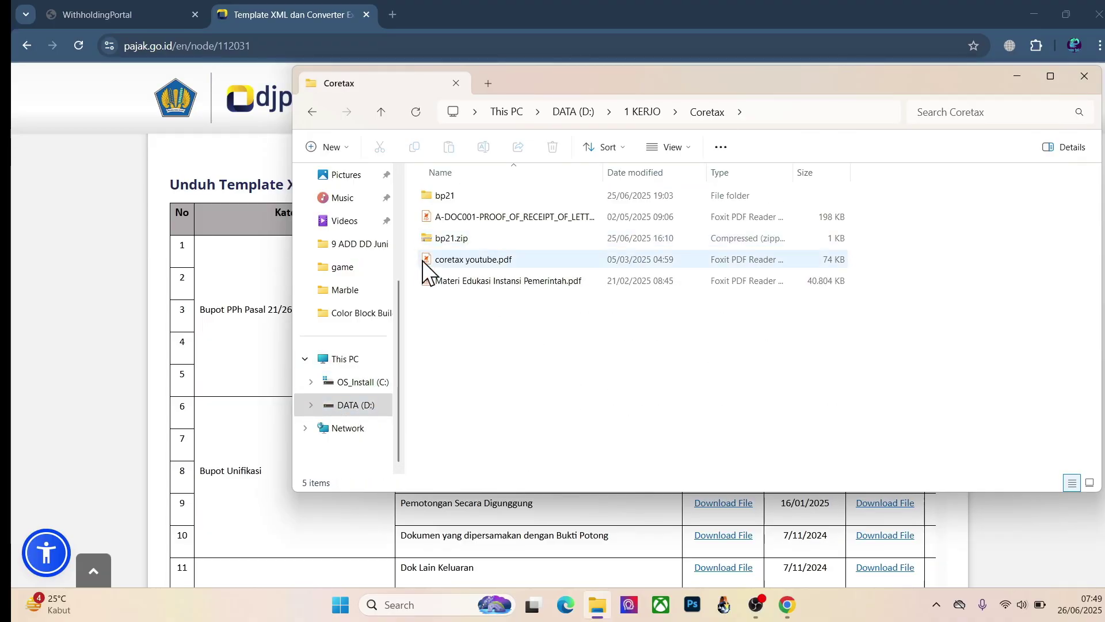
click(450, 197)
double_click(449, 196)
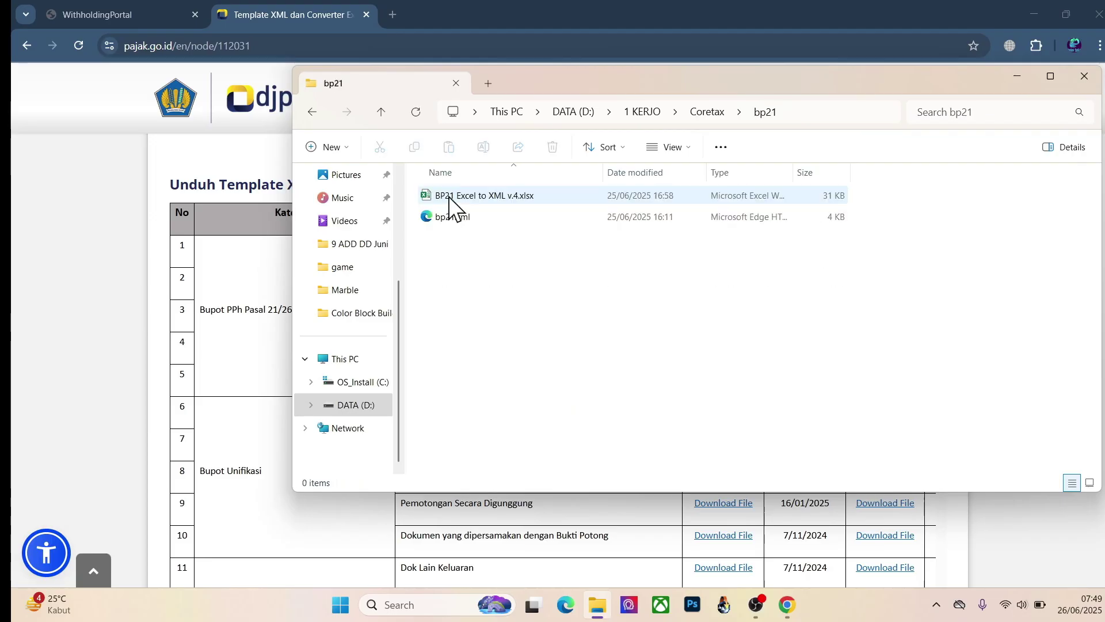
click(488, 199)
double_click(488, 196)
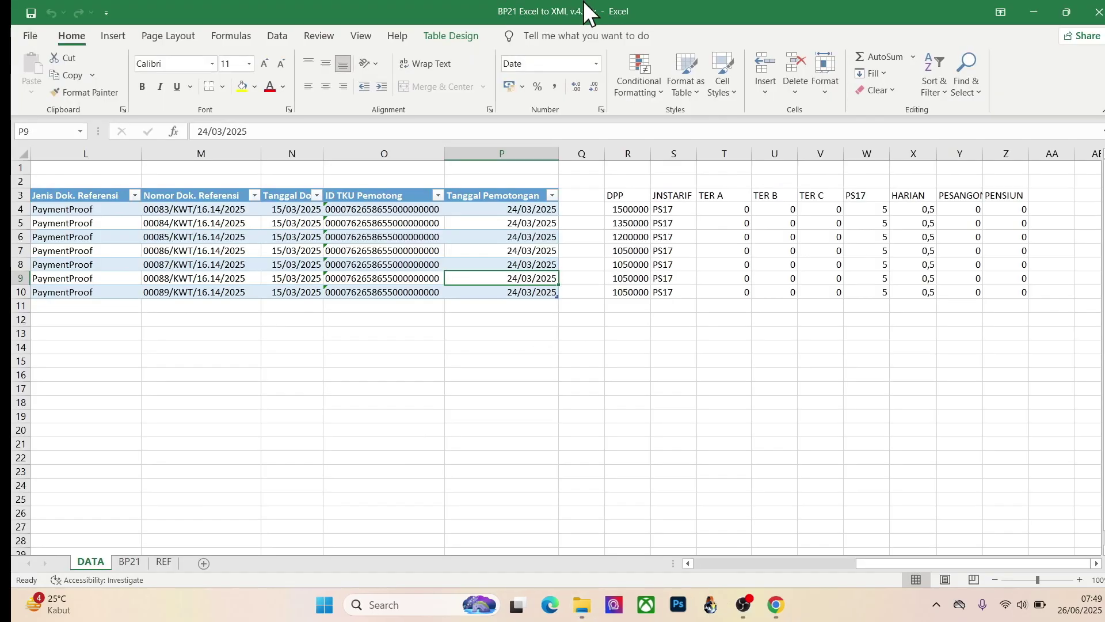
click(493, 362)
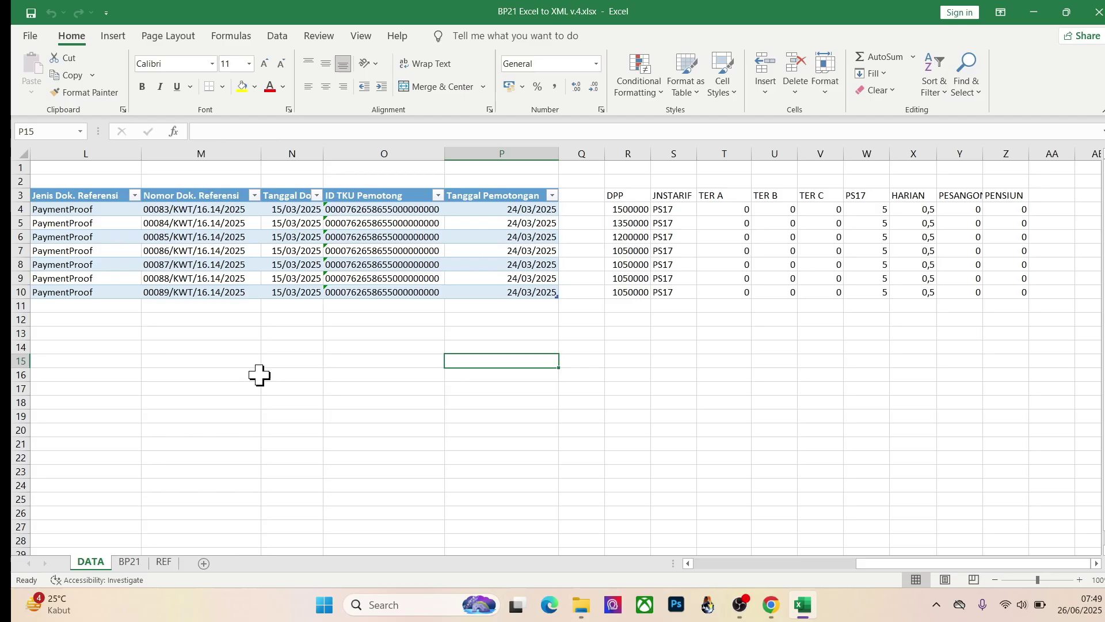
key(Left)
key(Left)
key(Left)
key(Left)
key(Left)
key(Left)
key(Left)
key(Left)
key(Left)
key(Left)
key(Left)
key(Left)
key(Left)
key(Left)
key(Left)
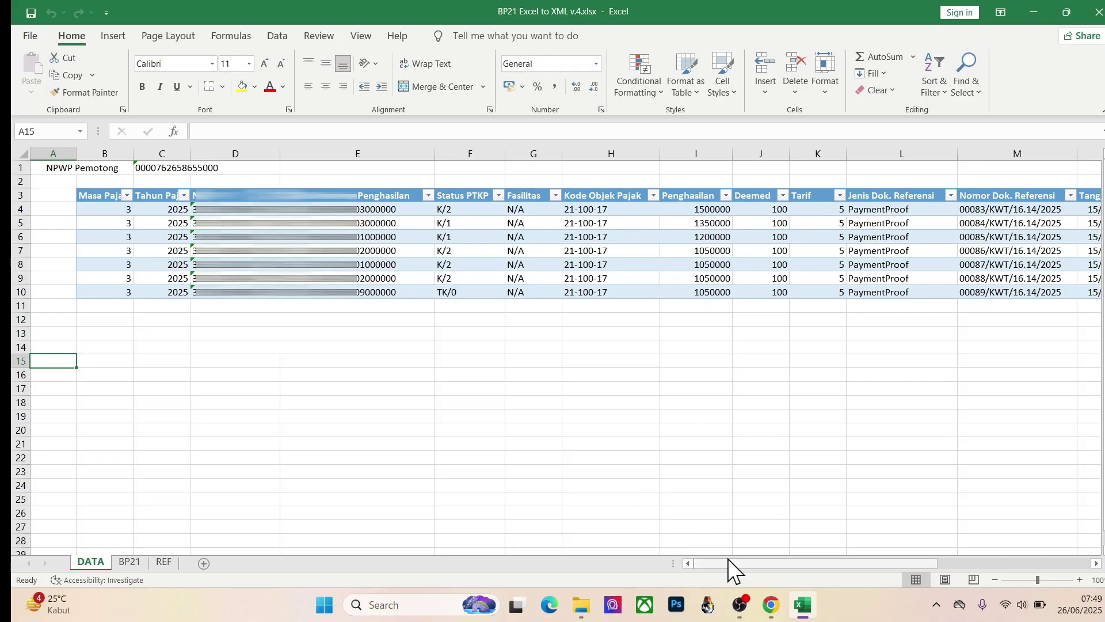
mouse_move(727, 562)
mouse_down()
mouse_move(820, 561)
mouse_move(730, 575)
mouse_up()
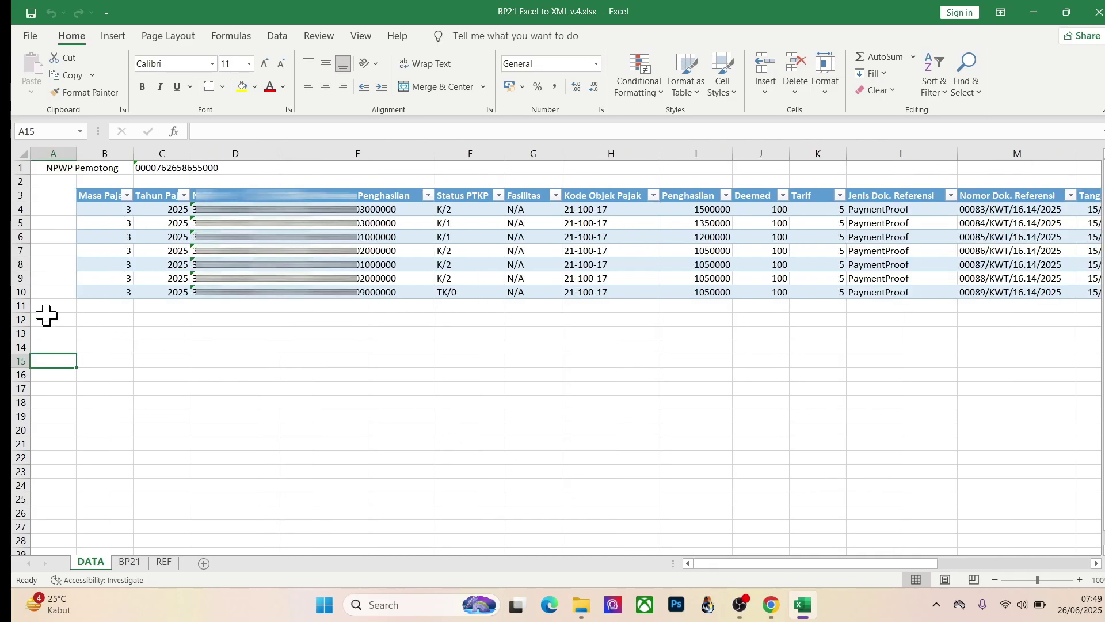
Step: Check the BP21 sheet's Masa Pajak guide entry, then view the REF sheet's tax object codes
click(133, 564)
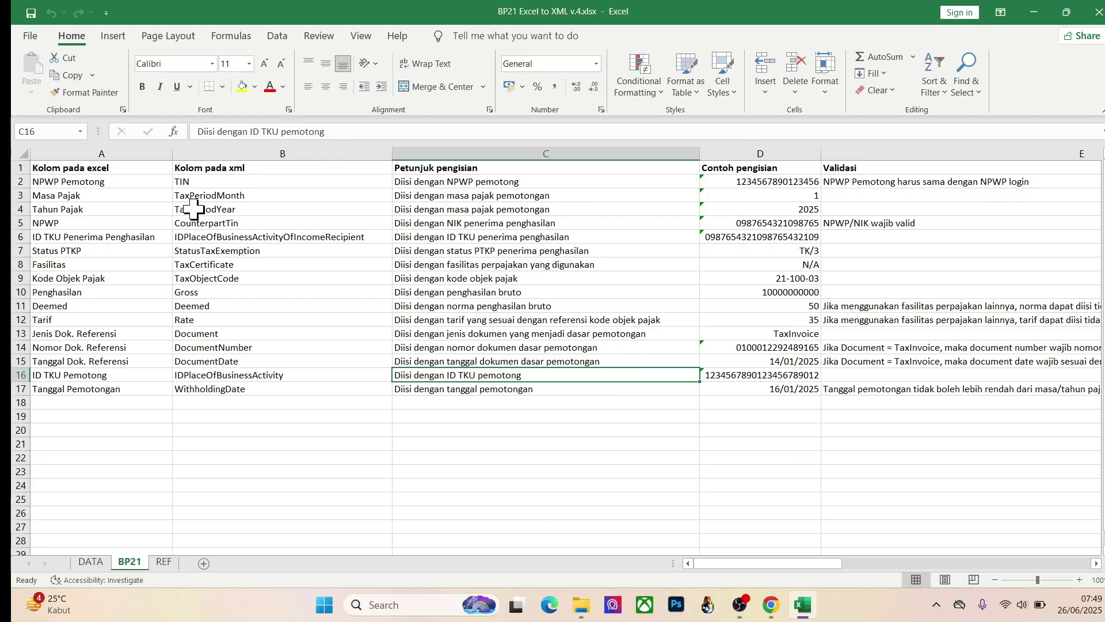
click(96, 195)
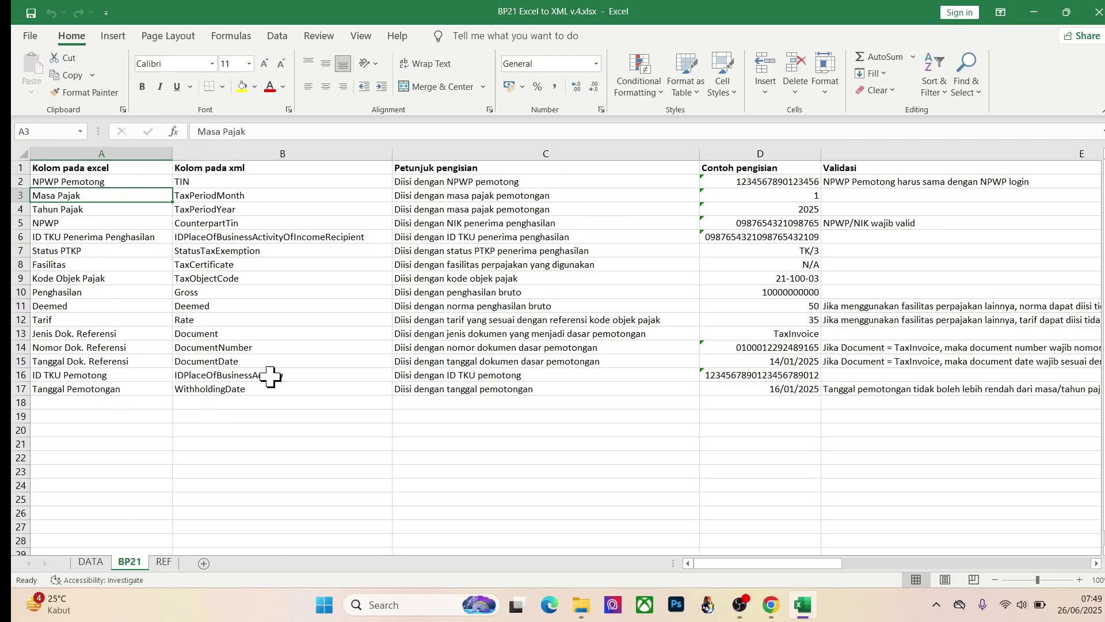
click(163, 562)
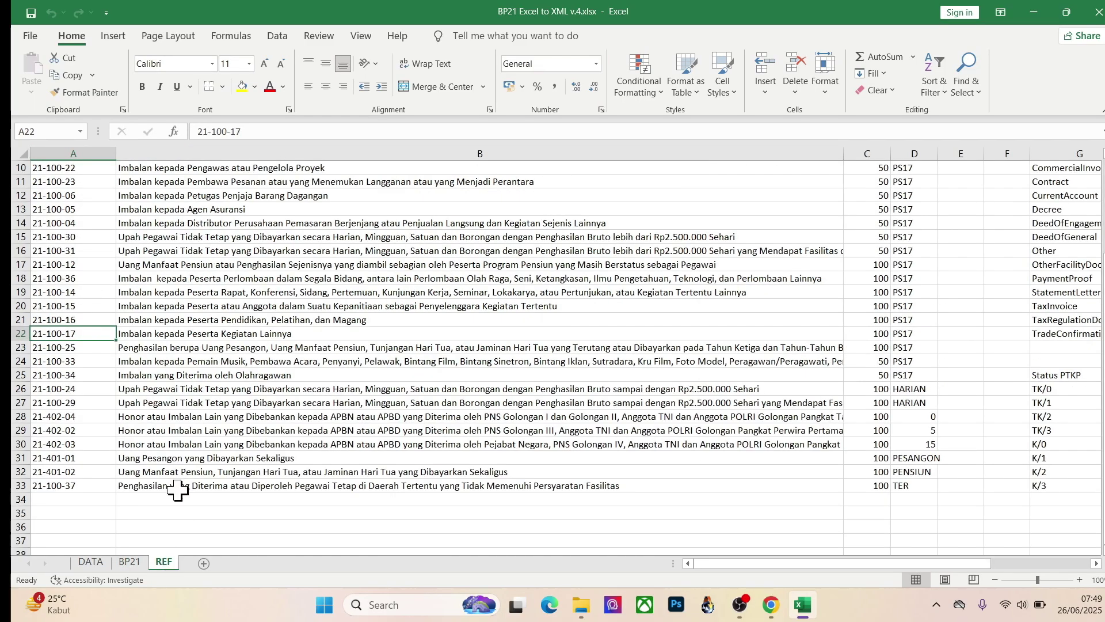
scroll(244, 282, up, 3)
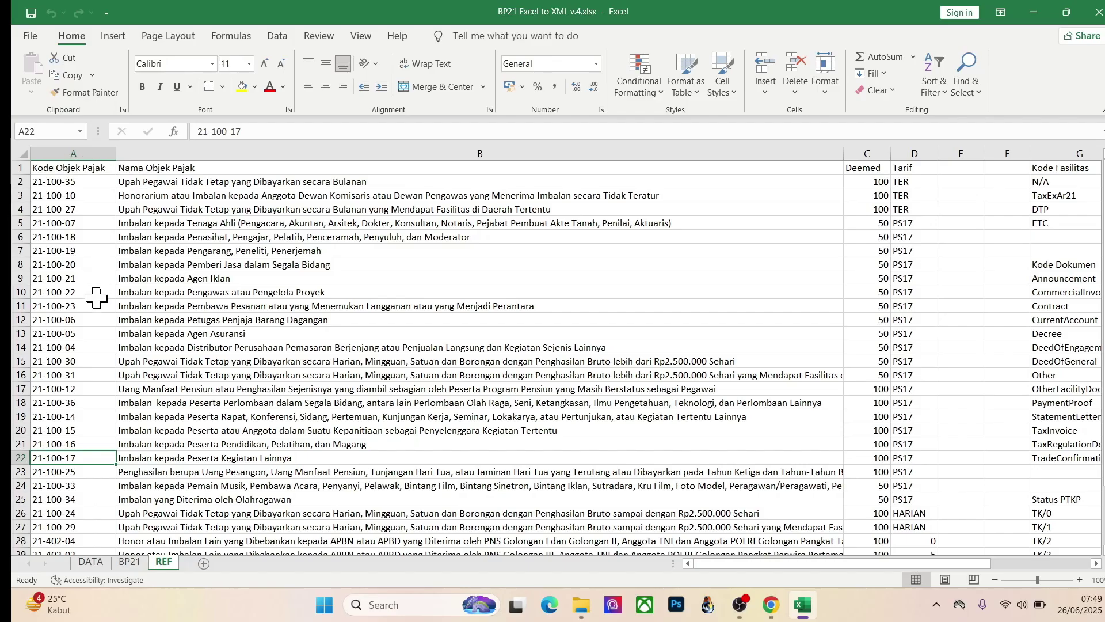
Step: Inspect the DATA sheet's NPWP Pemotong and Masa Pajak values, then switch to SisKeuDes
click(103, 562)
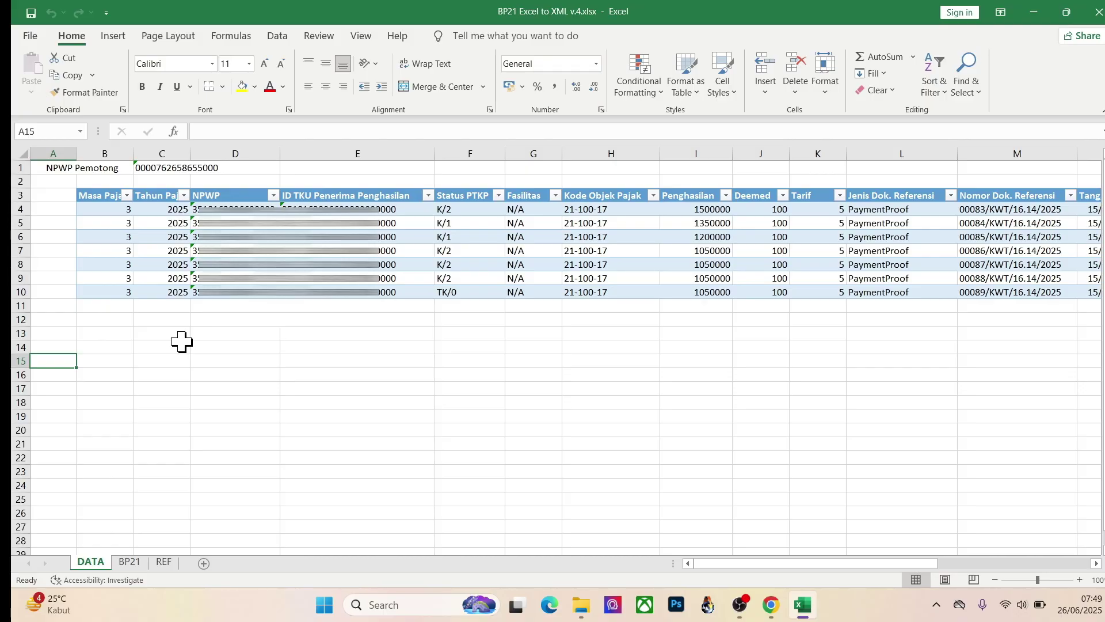
click(78, 168)
click(183, 169)
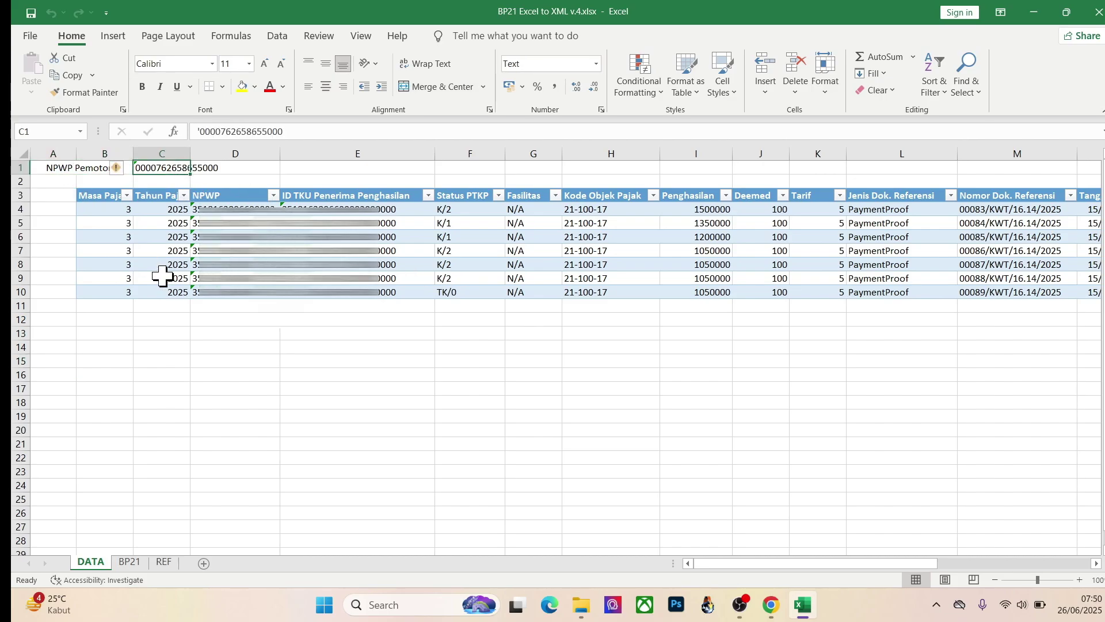
click(94, 210)
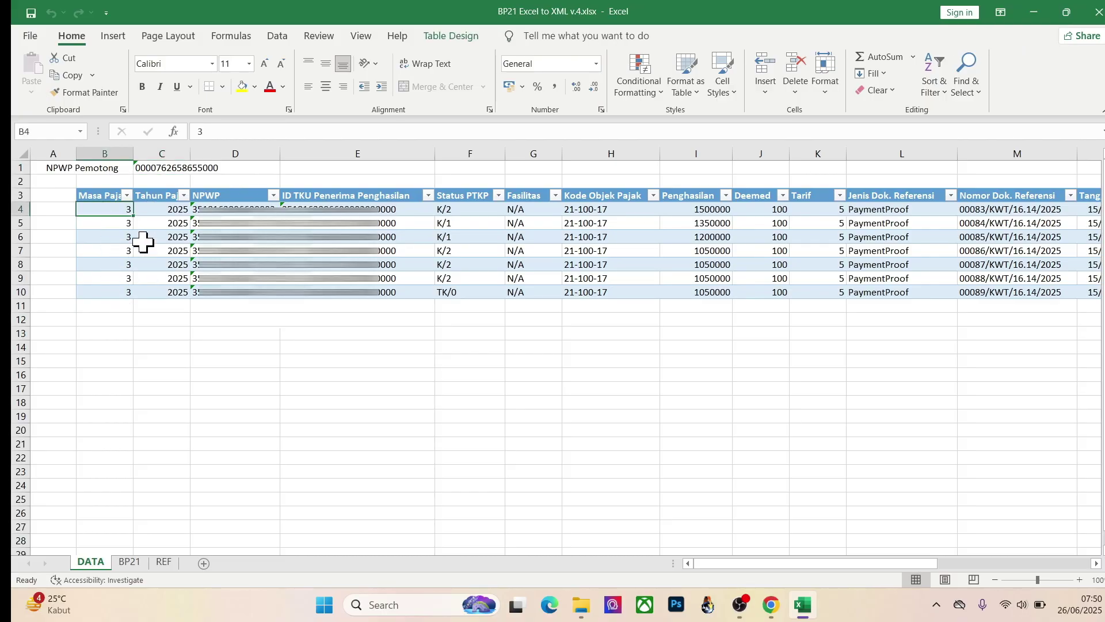
click(710, 607)
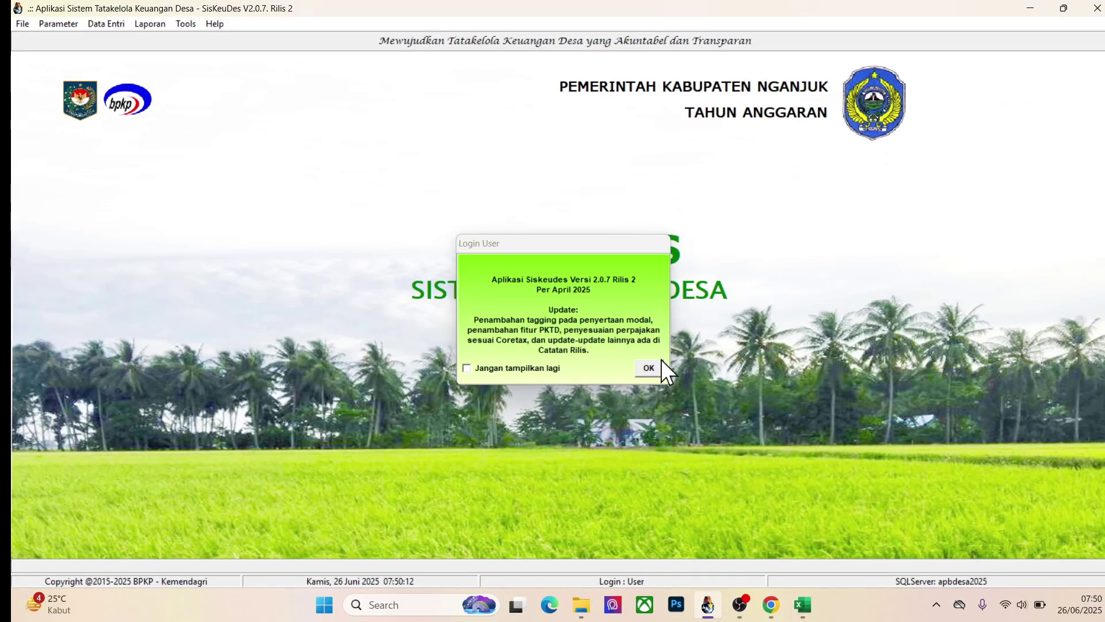
Step: Log in to SisKeuDes and open the SPP Definitif payment requests form
click(648, 368)
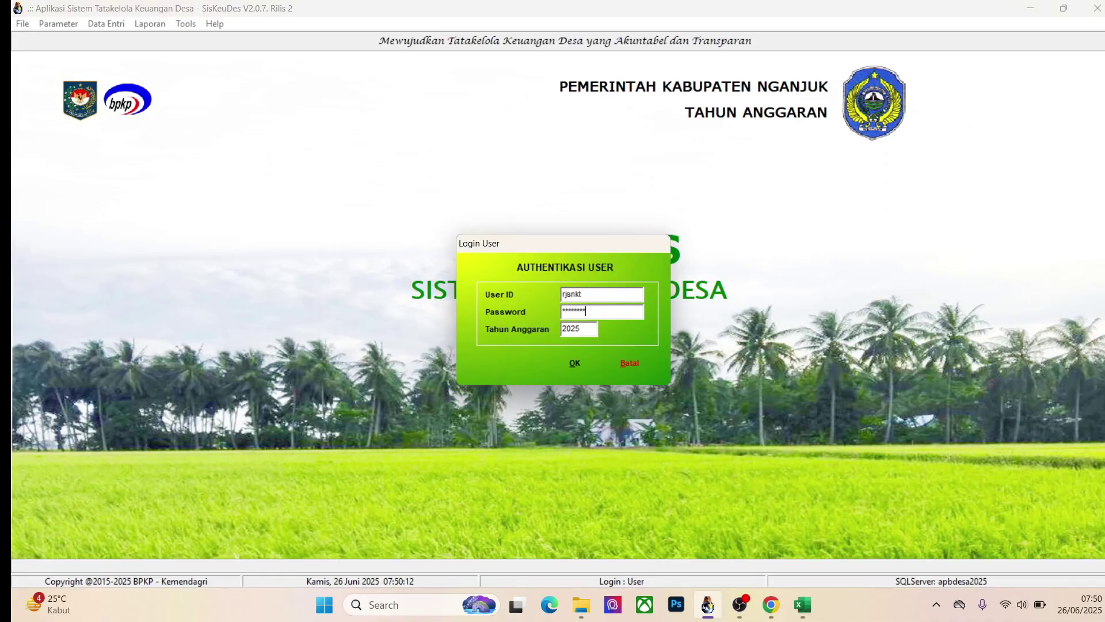
click(576, 363)
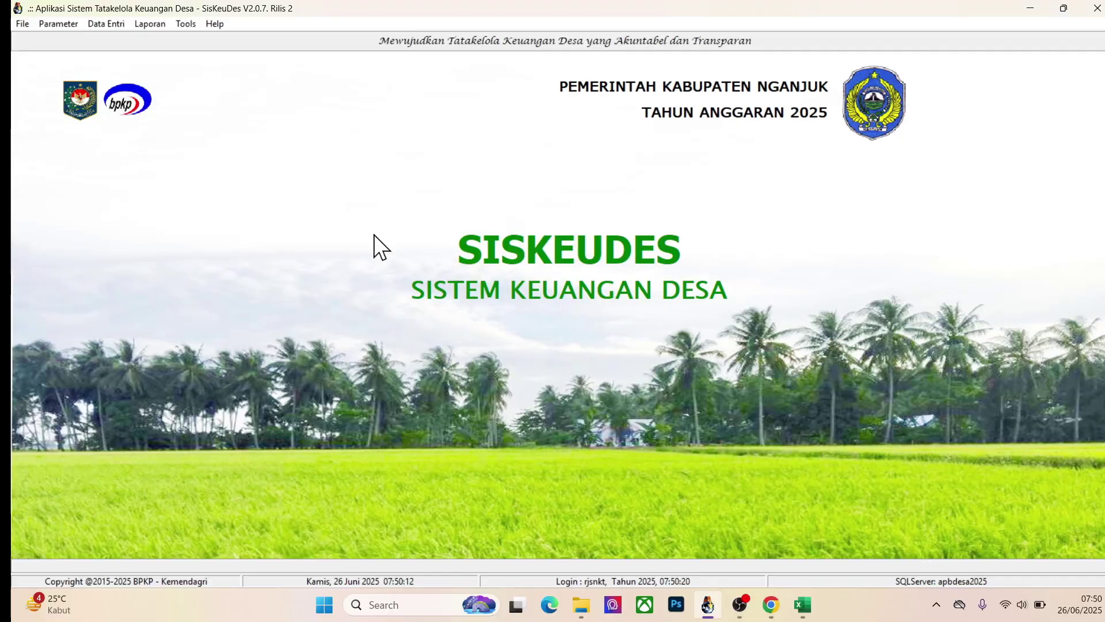
click(97, 24)
mouse_move(156, 90)
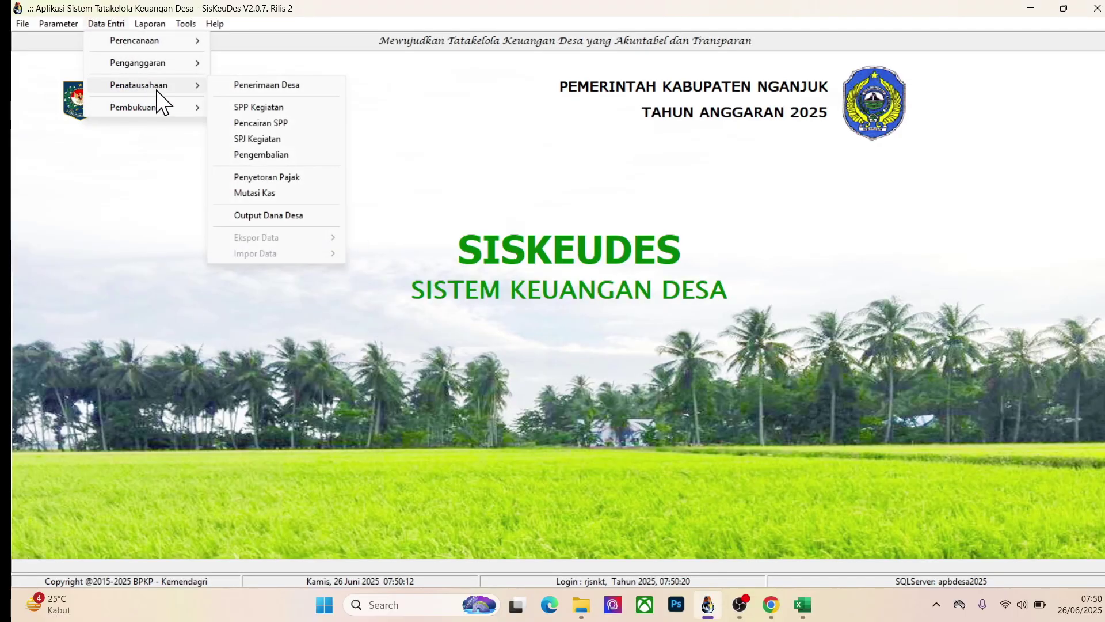
click(258, 103)
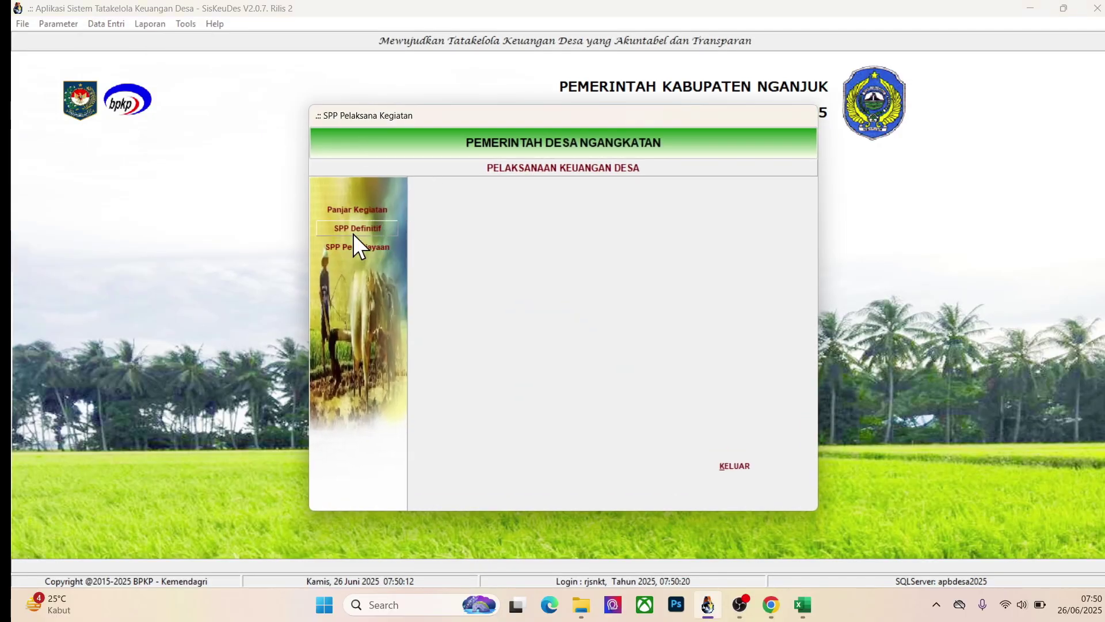
click(353, 228)
Step: View SPP 0020's BPD allowance expense receipts 00083–00089, then return to Coretax's BP 21 list
click(594, 236)
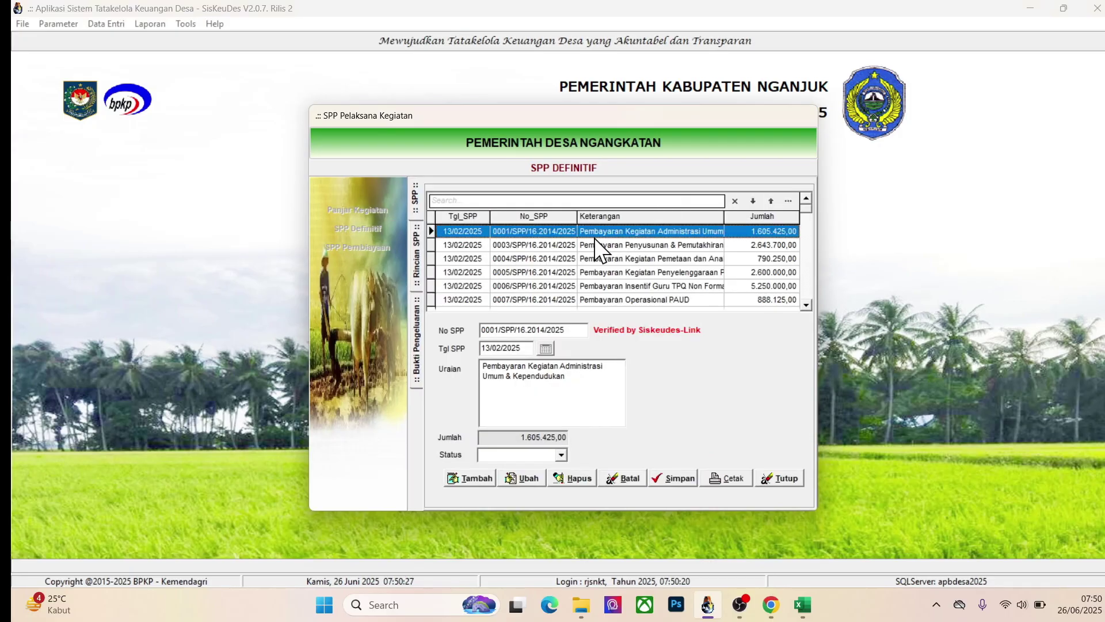
key(Down)
key(Down)
key(Down)
key(Down)
key(Down)
key(Down)
key(Down)
key(Down)
key(Down)
key(Down)
key(Down)
key(Down)
key(Down)
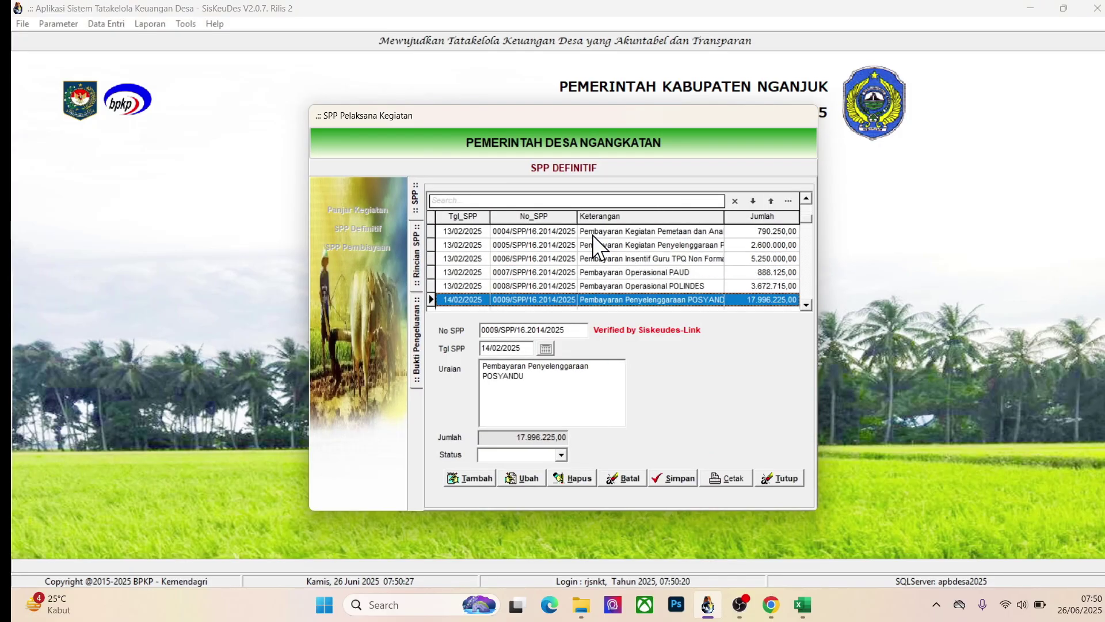
key(Down)
key(Down)
key(Down)
key(Down)
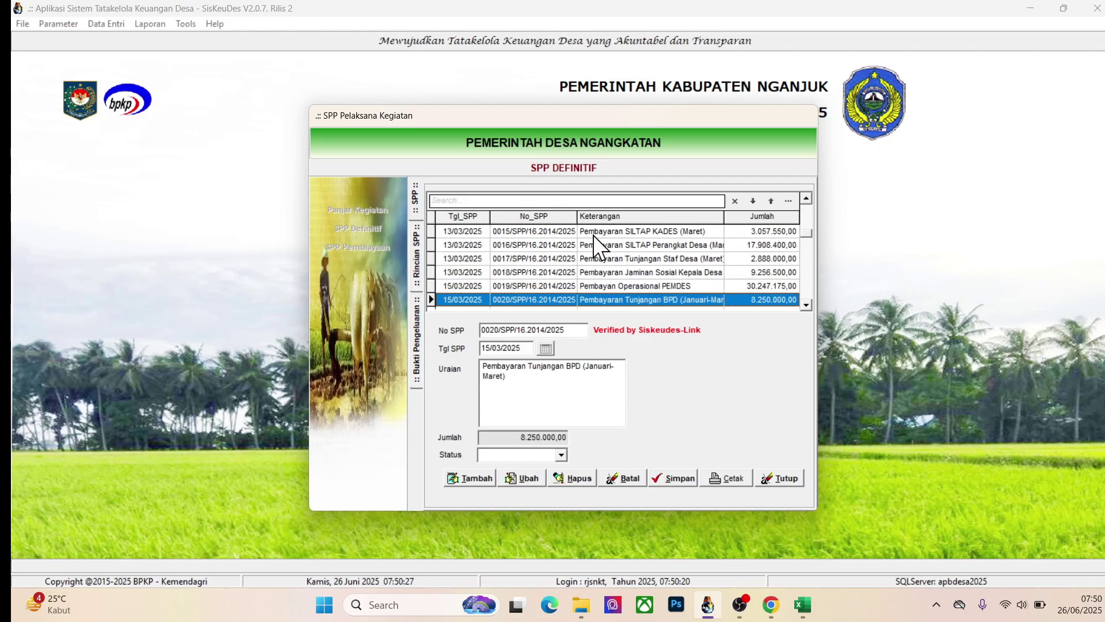
double_click(648, 296)
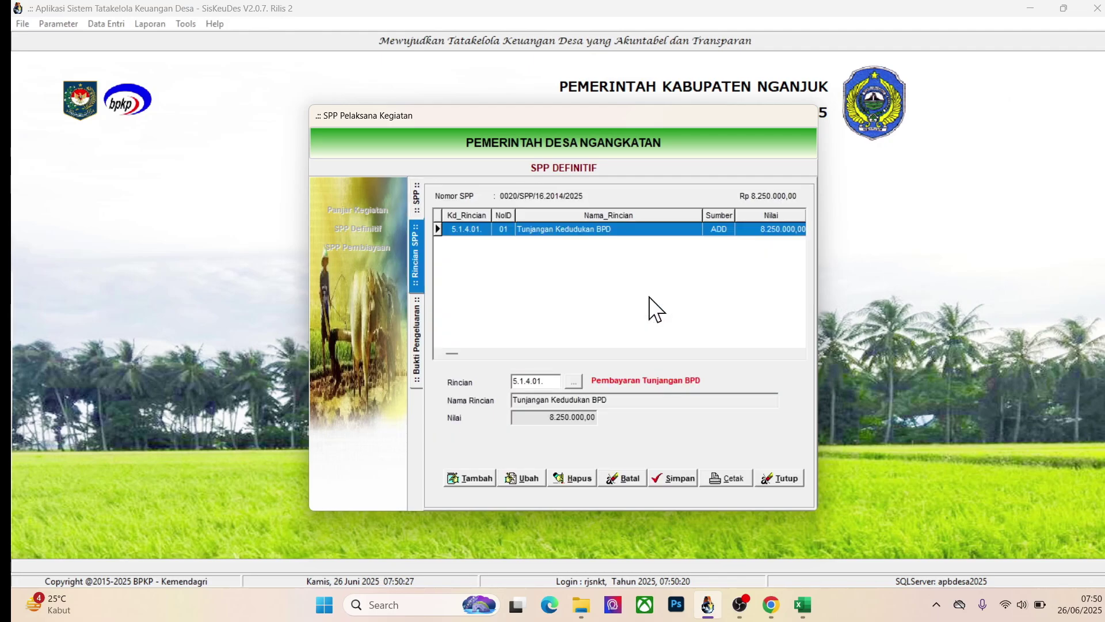
double_click(562, 228)
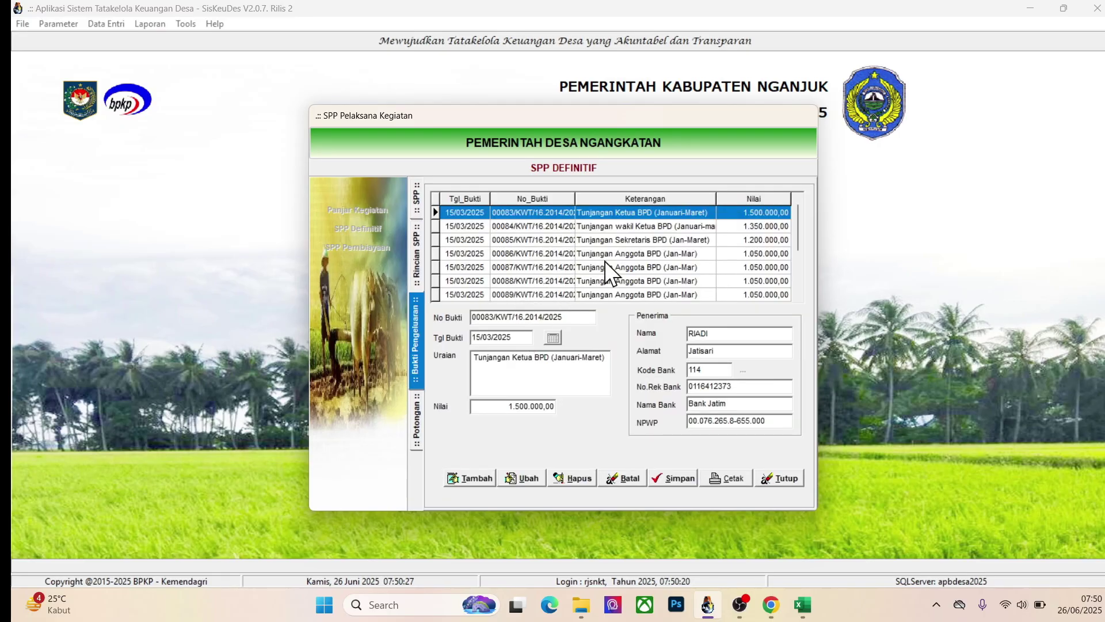
click(771, 604)
click(136, 13)
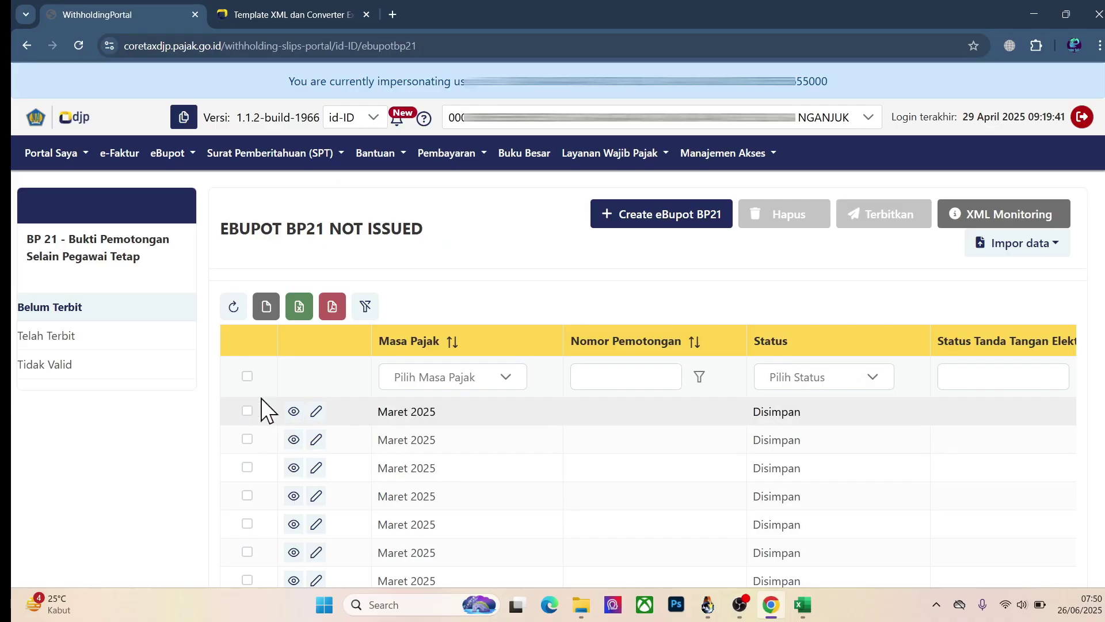
Step: Bring the BP21 converter workbook forward and inspect DATA's Tahun Pajak (C5) and NPWP (D4) values
click(278, 14)
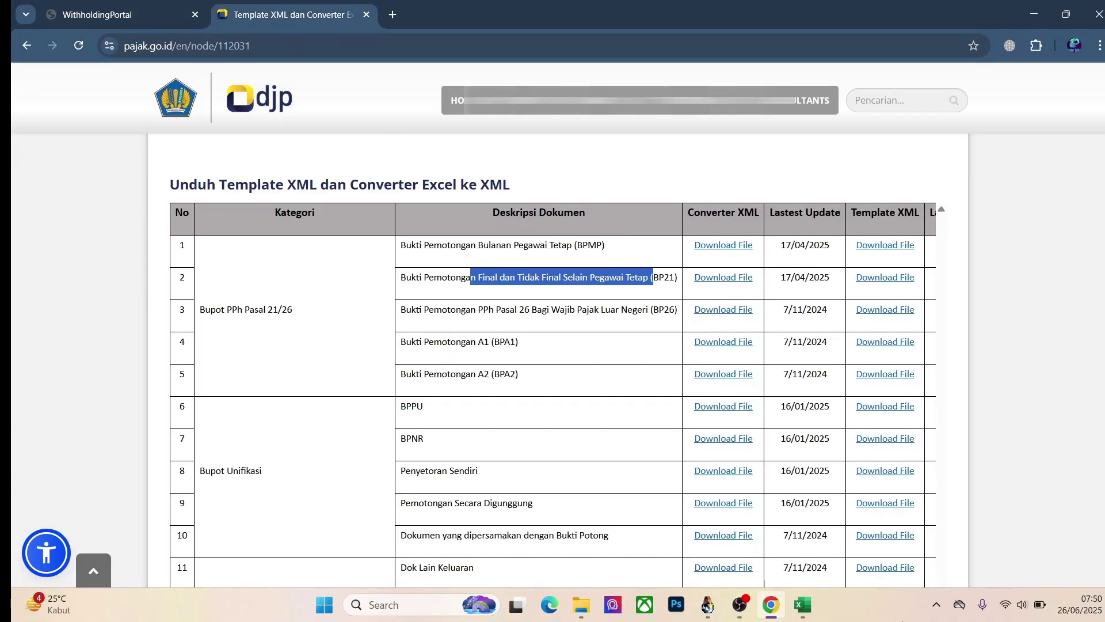
click(803, 605)
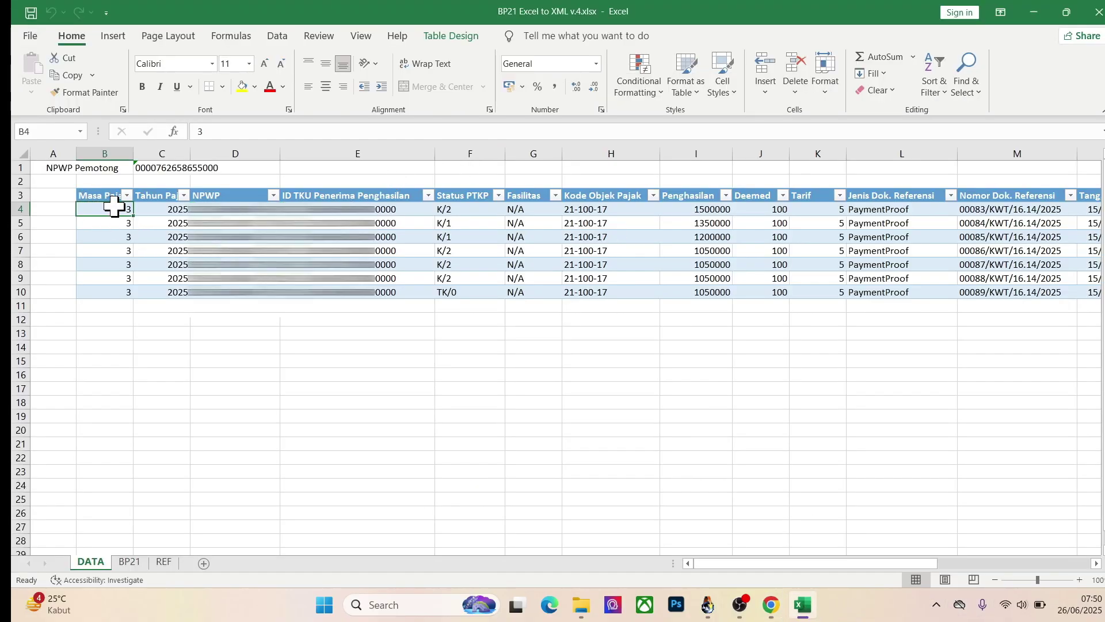
click(165, 222)
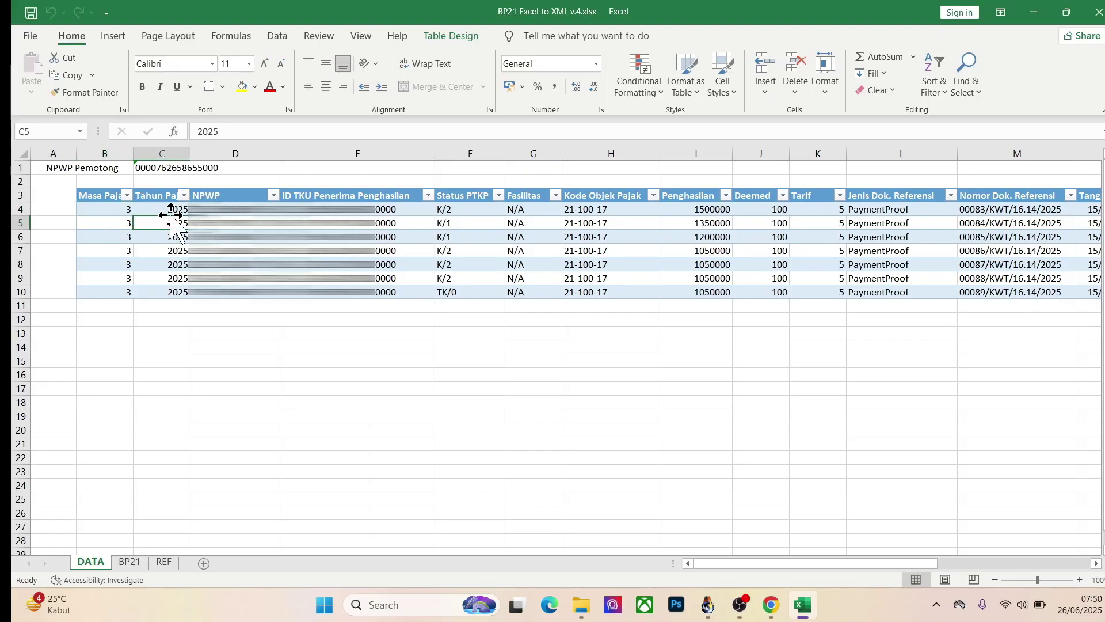
click(230, 209)
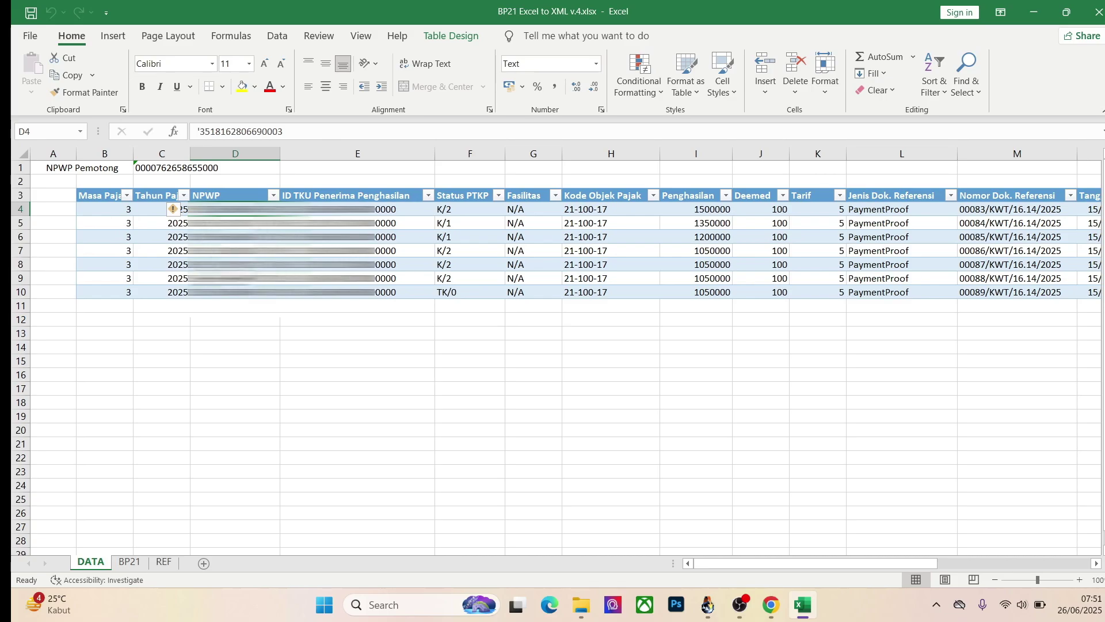
click(153, 305)
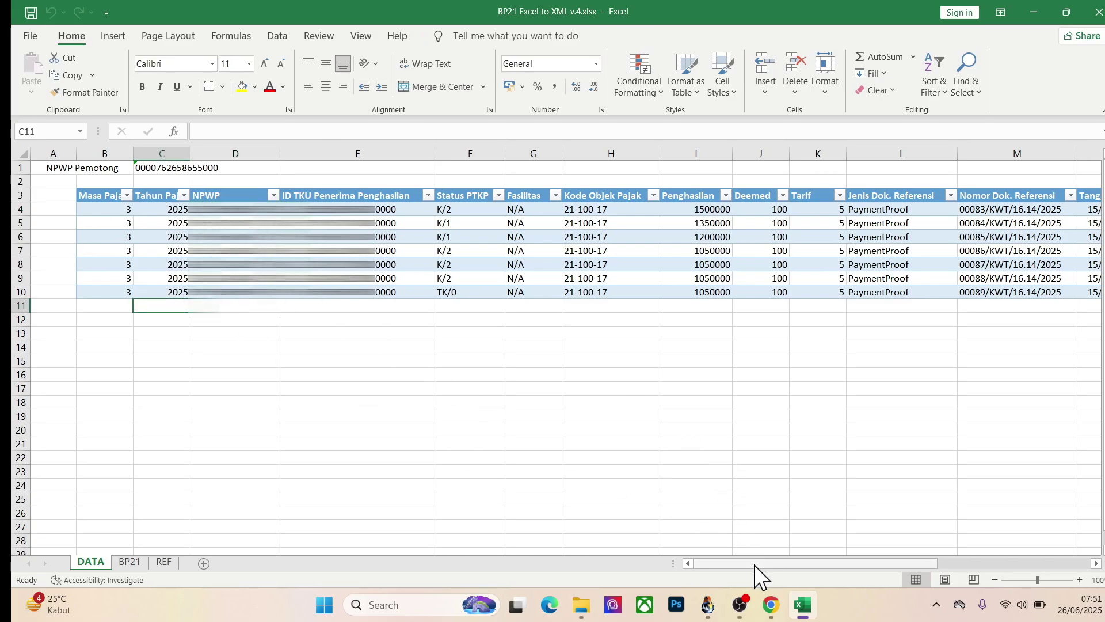
drag(754, 564, 945, 562)
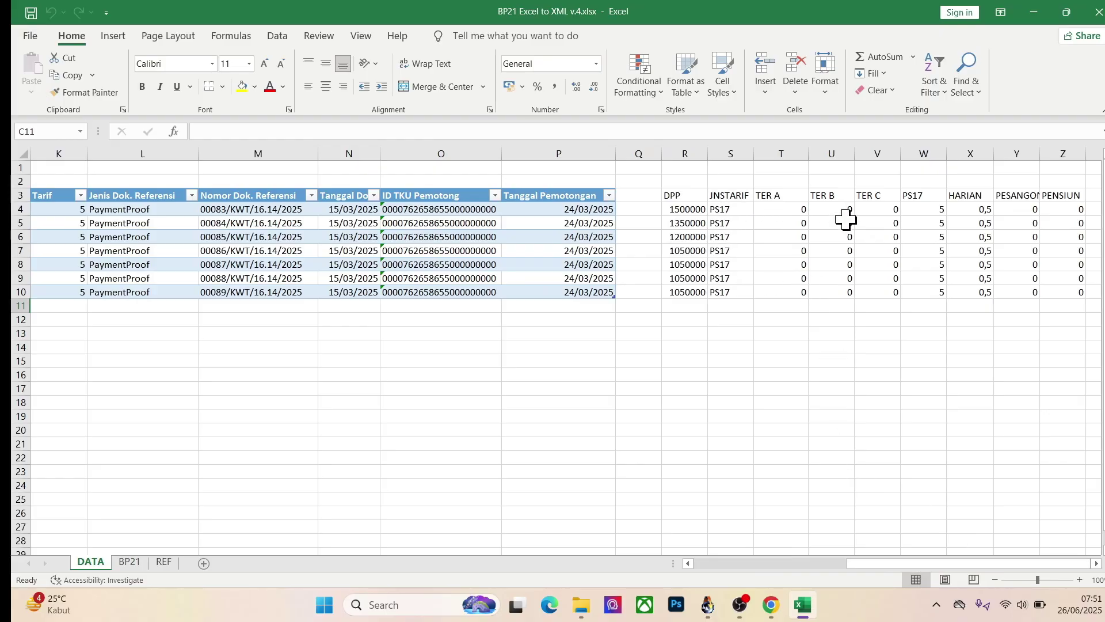
click(682, 291)
key(Up)
key(Up)
key(Up)
key(Up)
key(Up)
key(Up)
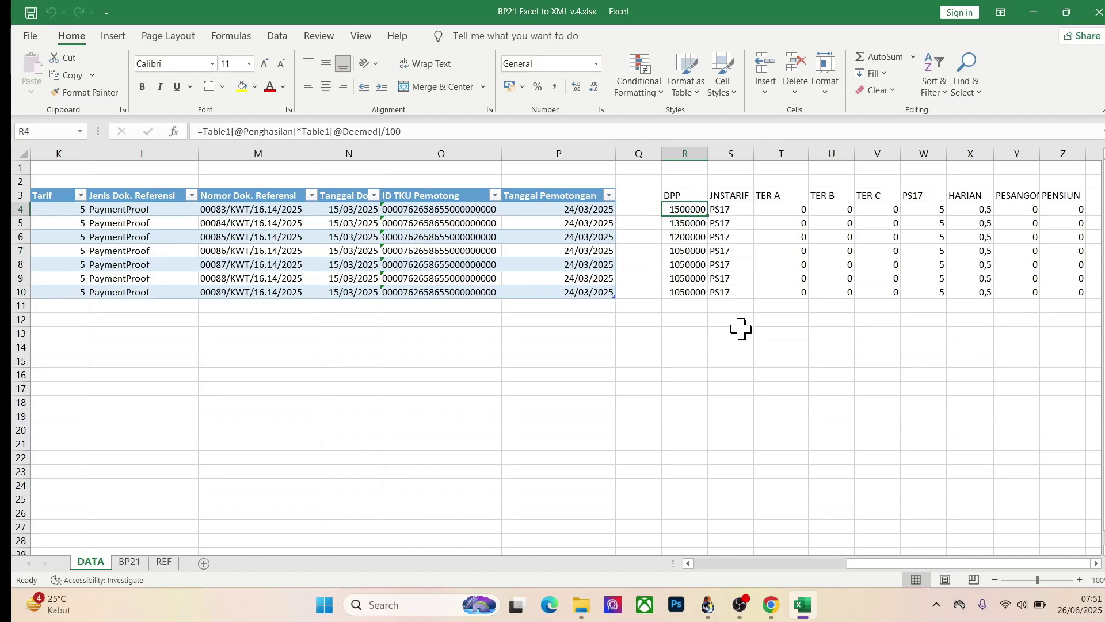
key(shift+Right)
key(shift+Down)
key(shift+Down)
key(shift+Down)
key(shift+Down)
key(shift+Down)
key(shift+Down)
key(shift+Right)
key(shift+Right)
key(shift+Right)
key(shift+Right)
key(shift+Right)
key(shift+Right)
key(shift+Right)
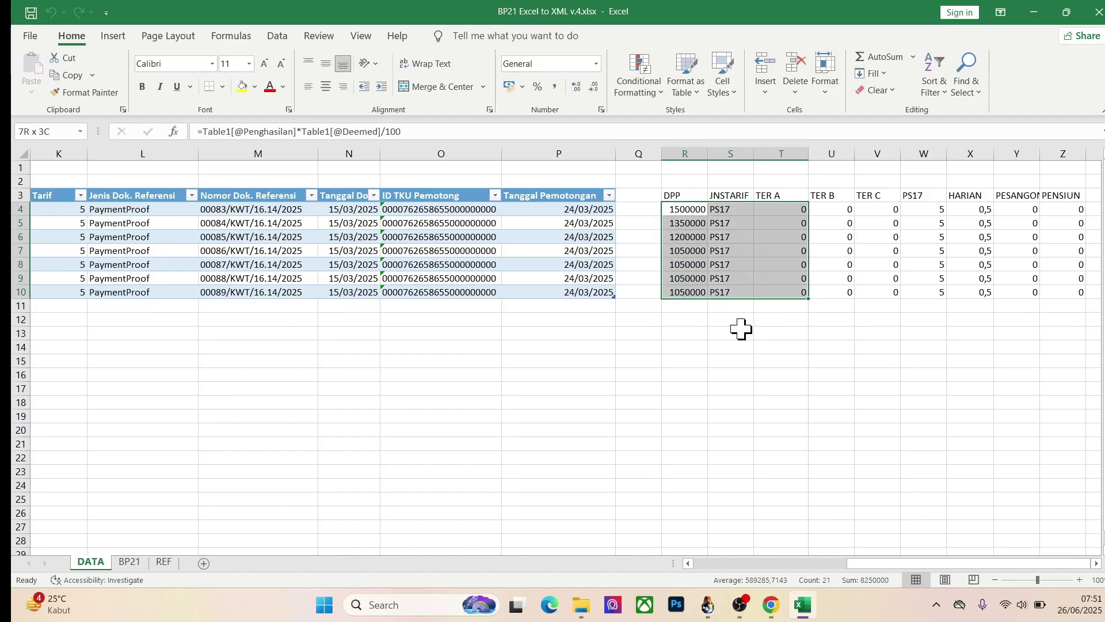
scroll(741, 328, right, 1)
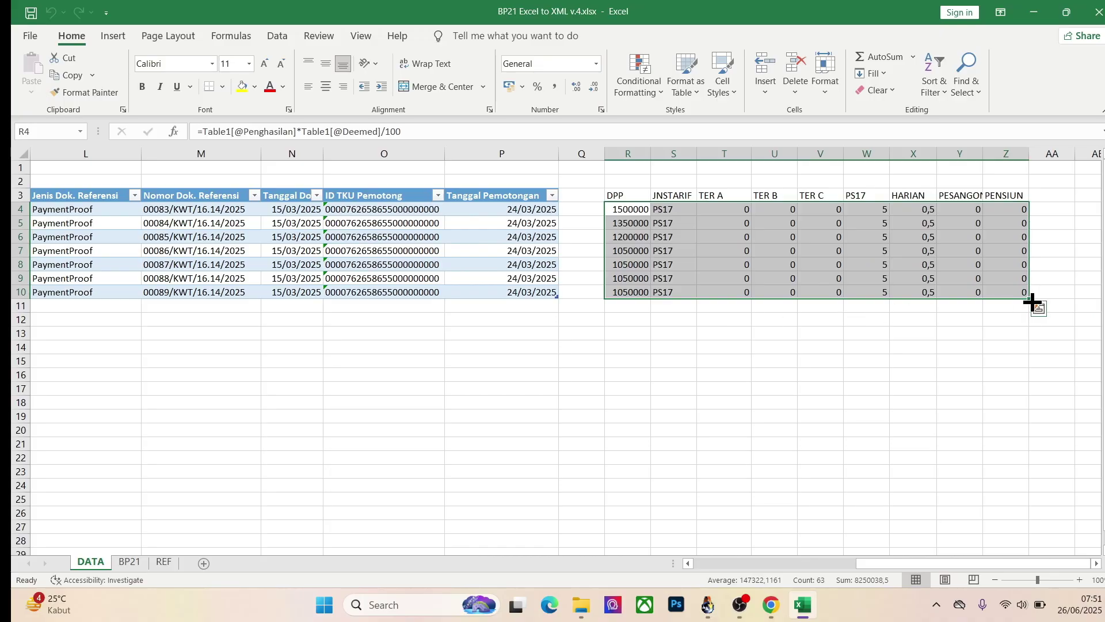
drag(1029, 298, 1025, 427)
click(740, 347)
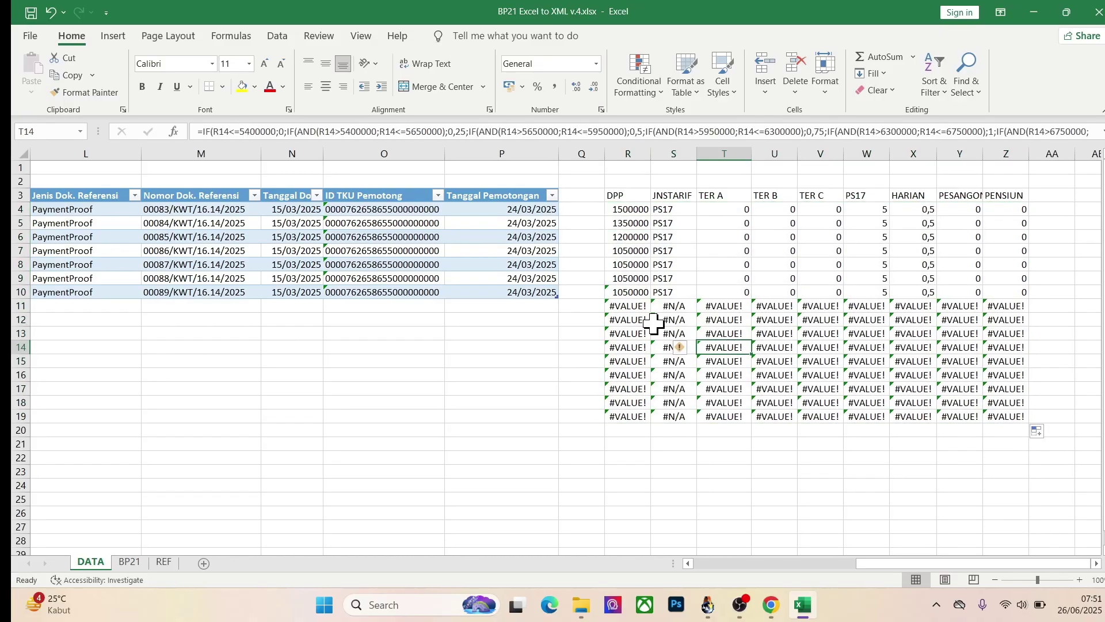
click(685, 307)
click(232, 308)
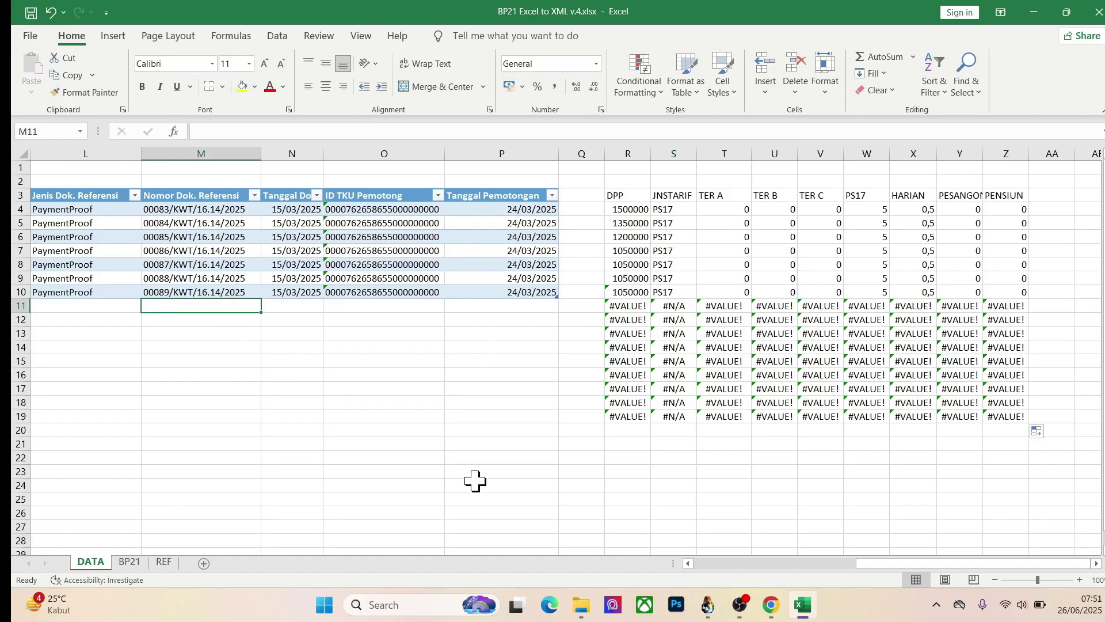
key(Left)
key(Left)
key(Left)
key(Left)
key(Left)
key(Left)
key(Left)
key(Left)
key(Left)
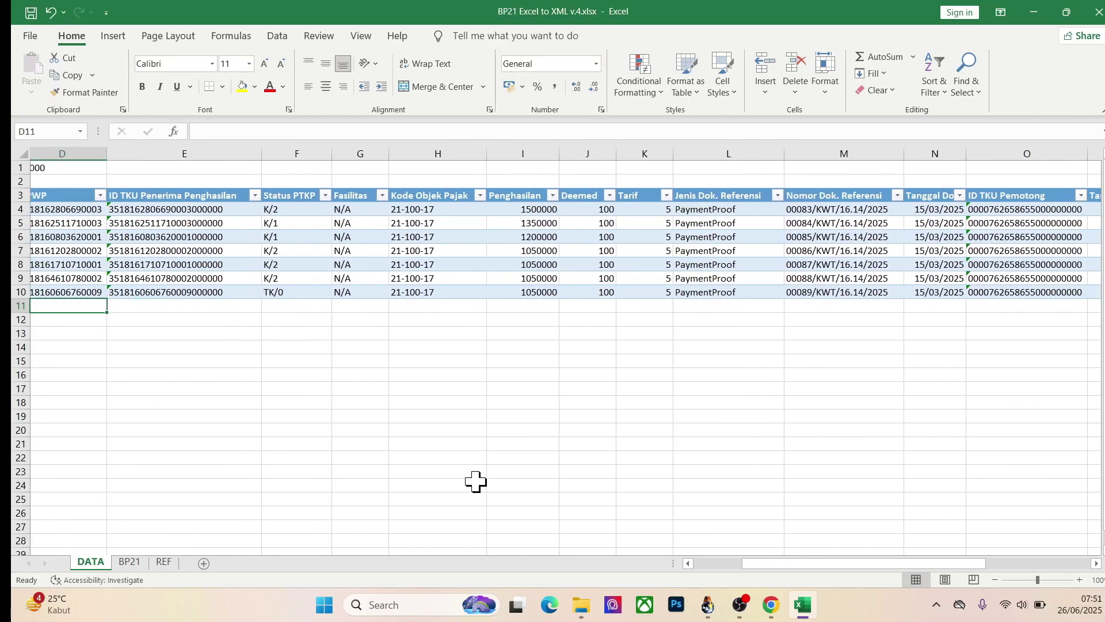
key(Right)
key(Right)
key(Right)
key(Right)
key(Right)
key(Right)
key(Right)
key(Right)
key(Right)
key(Right)
key(Right)
key(Right)
key(Right)
key(Right)
key(Right)
key(Right)
key(Right)
key(Right)
key(Right)
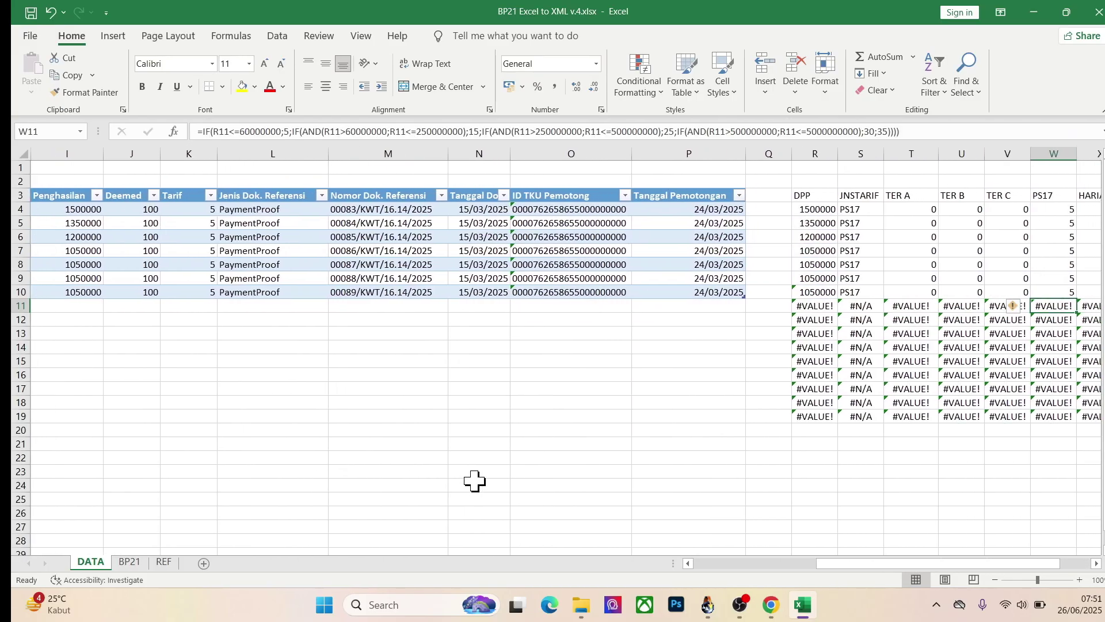
key(Right)
key(Right)
key(Right)
key(Right)
key(Left)
key(Left)
key(Left)
key(Left)
key(Left)
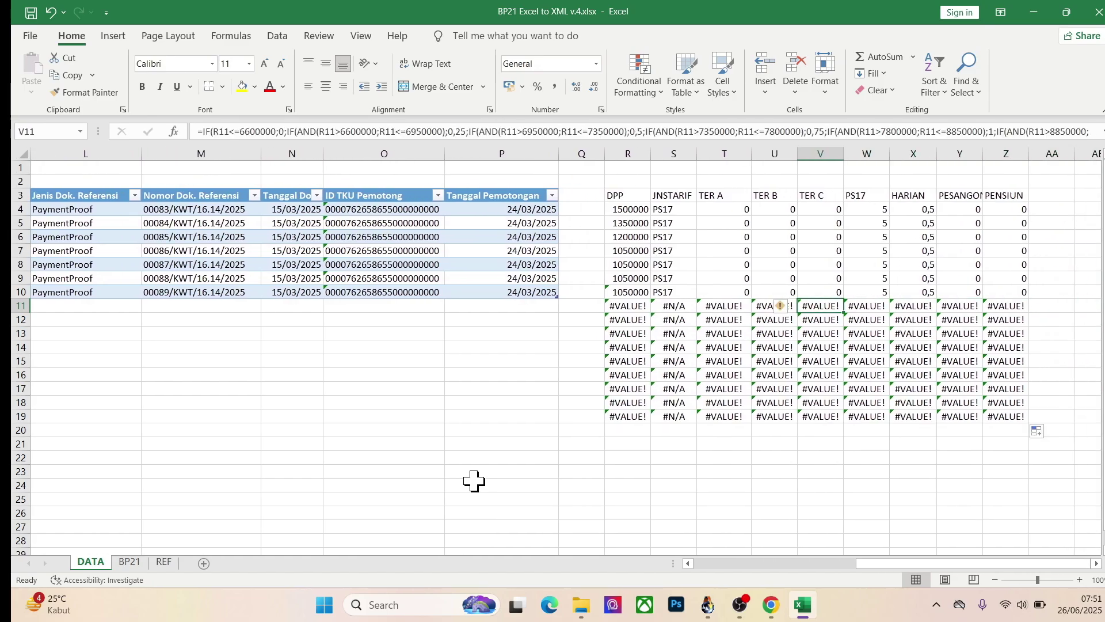
key(Left)
key(Left)
key(Left)
key(Left)
key(shift+Right)
key(shift+Right)
key(shift+Right)
key(shift+Right)
key(shift+Right)
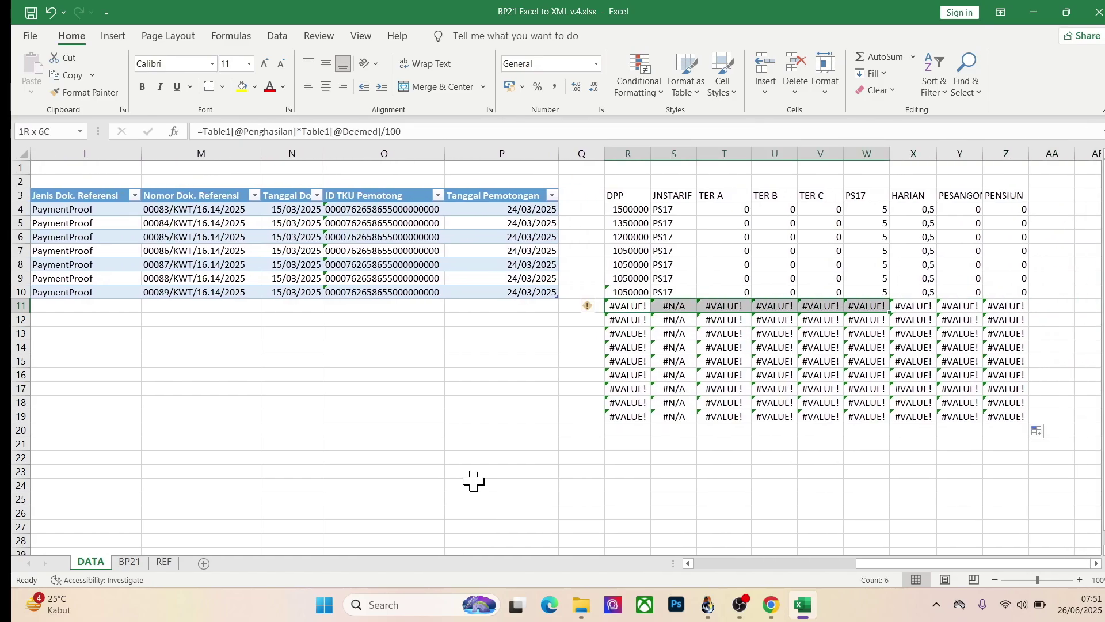
key(shift+Right)
key(shift+Right)
key(shift+Right)
key(shift+Down)
key(shift+Down)
key(shift+Down)
key(shift+Down)
key(shift+Down)
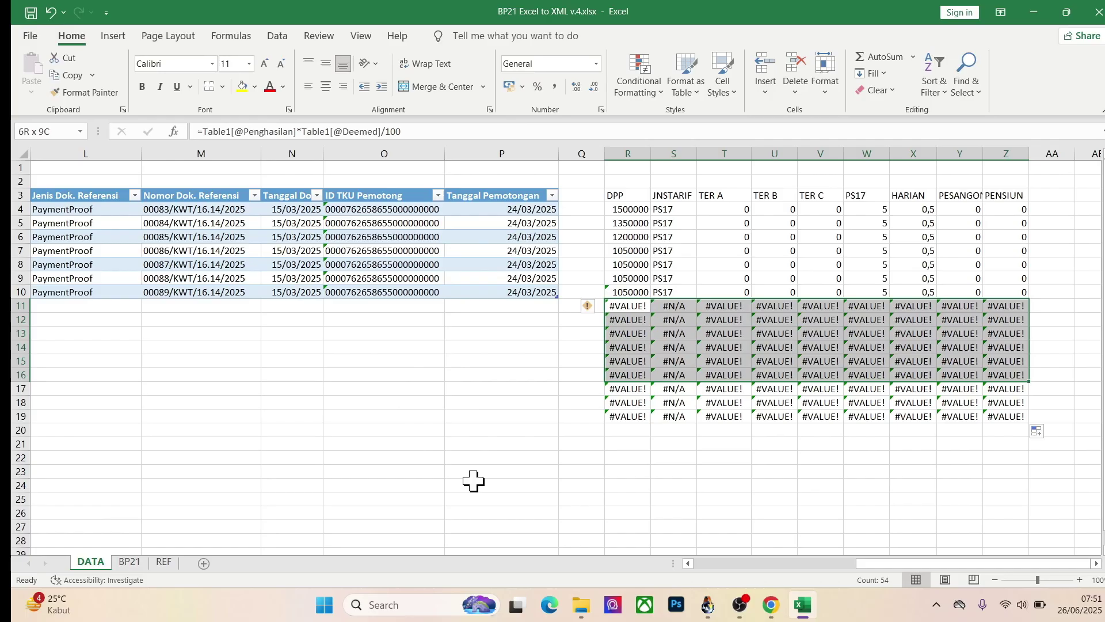
key(shift+Down)
key(shift+Down)
key(shift+Down)
key(Delete)
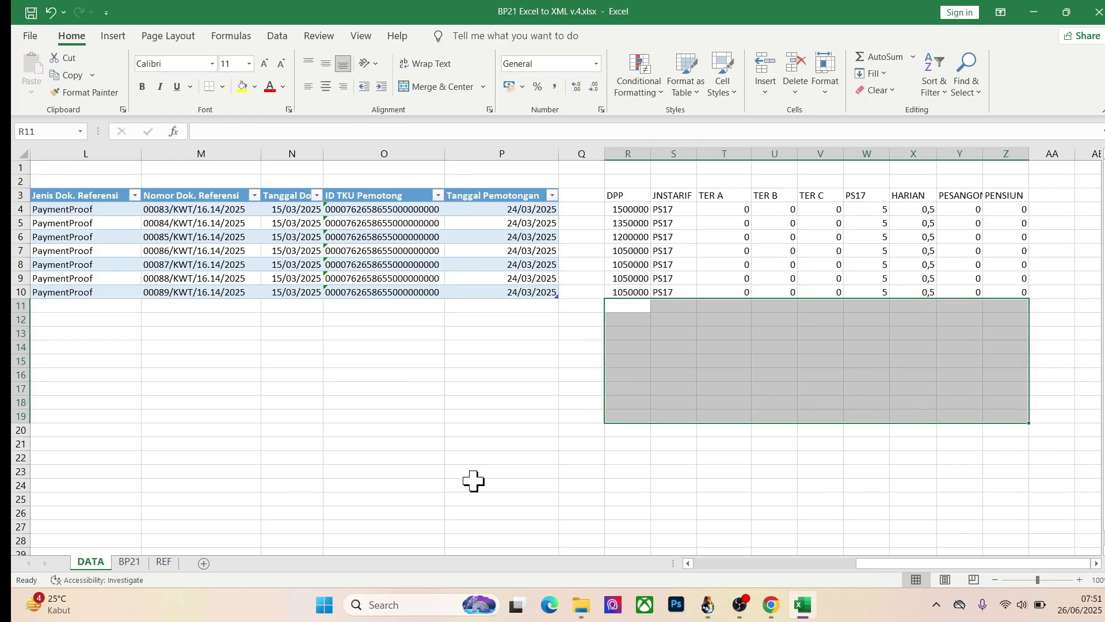
key(Left)
key(Left)
key(Left)
key(Left)
key(Left)
key(Home)
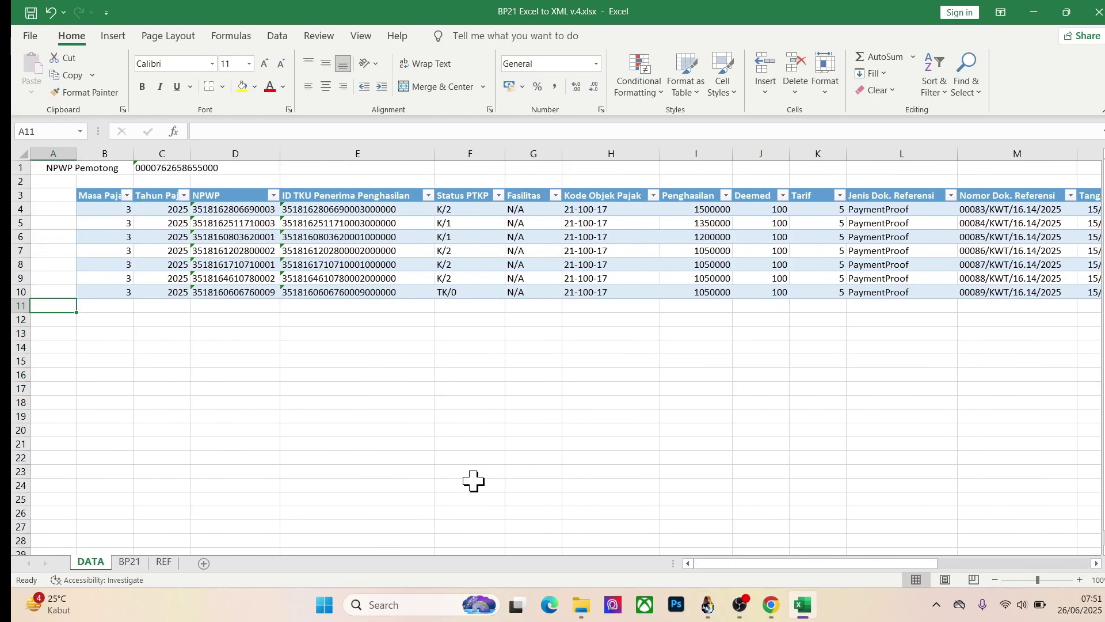
Step: Inspect row 4's NPWP, ID TKU, Status PTKP and Deemed VLOOKUP formula, then view the BP21 guide sheet
click(261, 209)
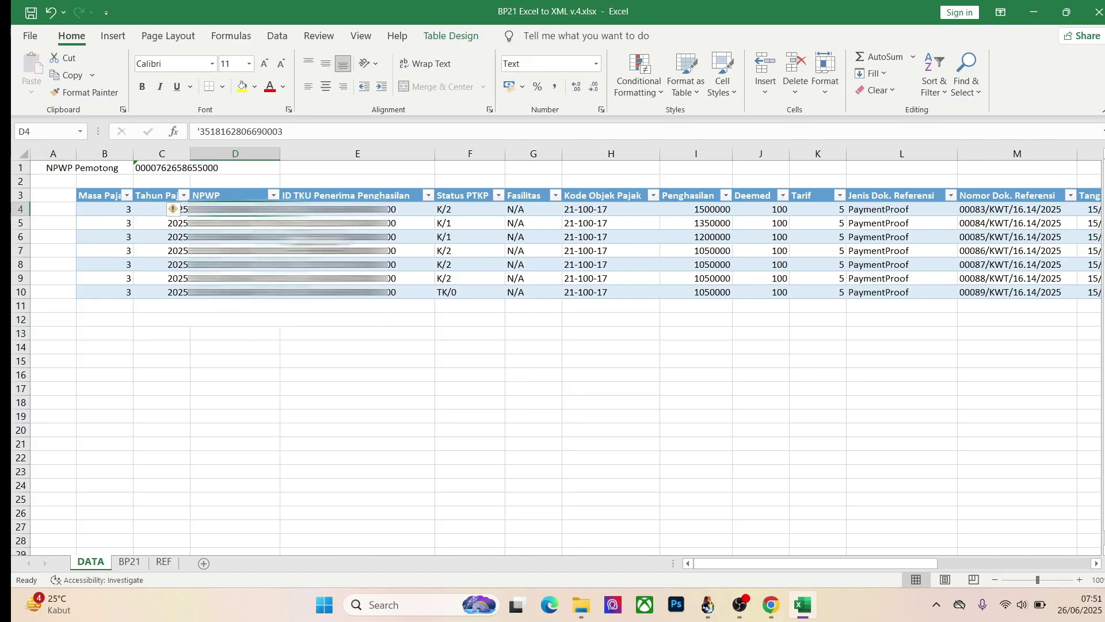
click(395, 212)
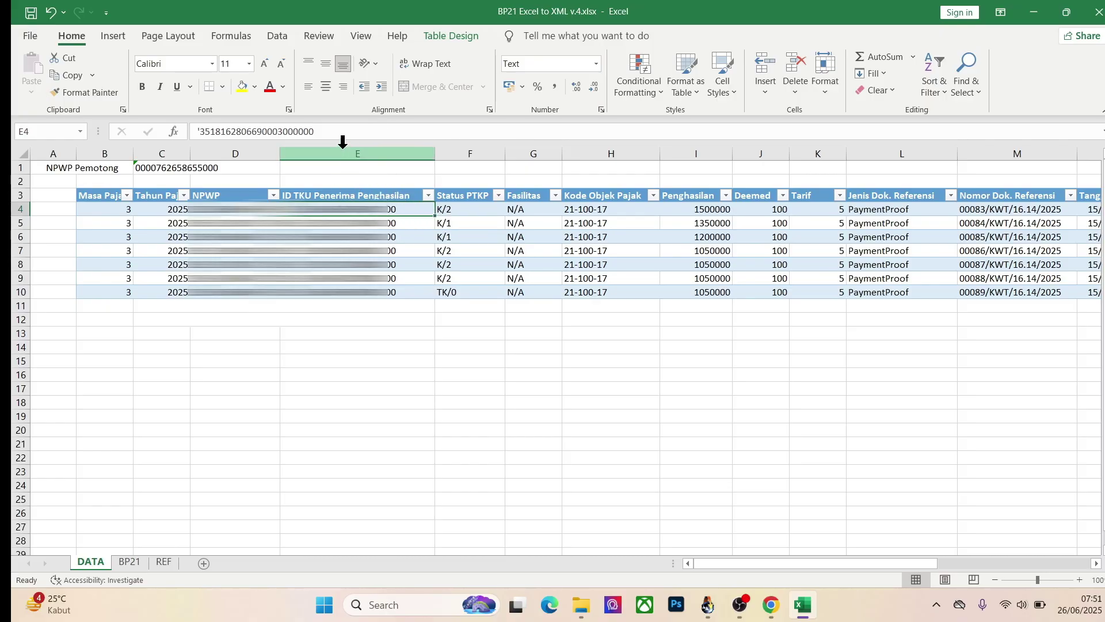
click(482, 209)
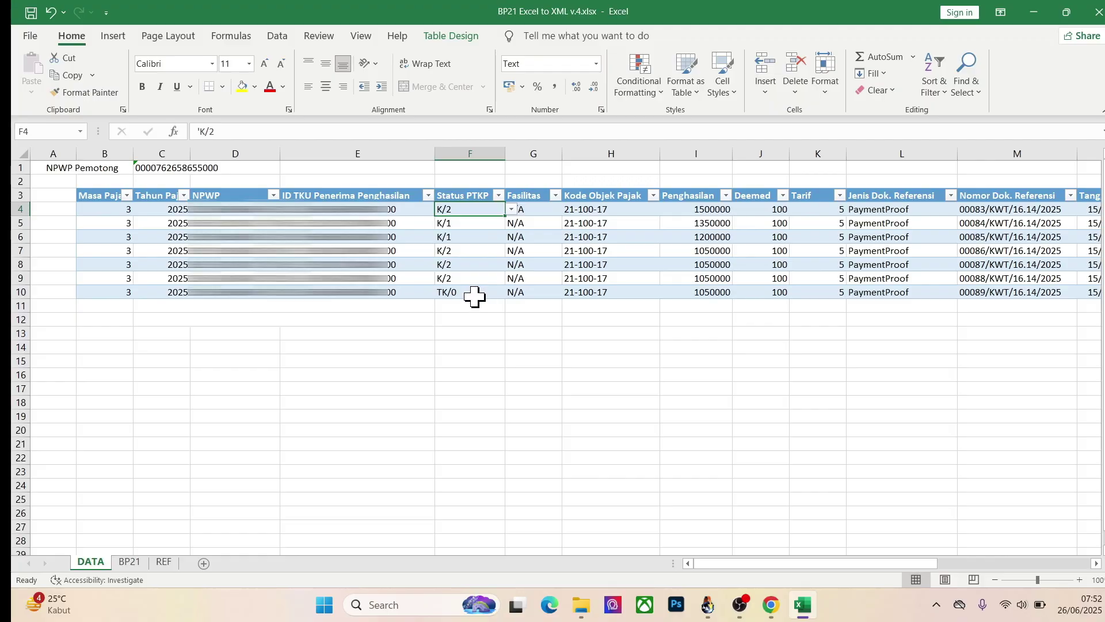
click(750, 208)
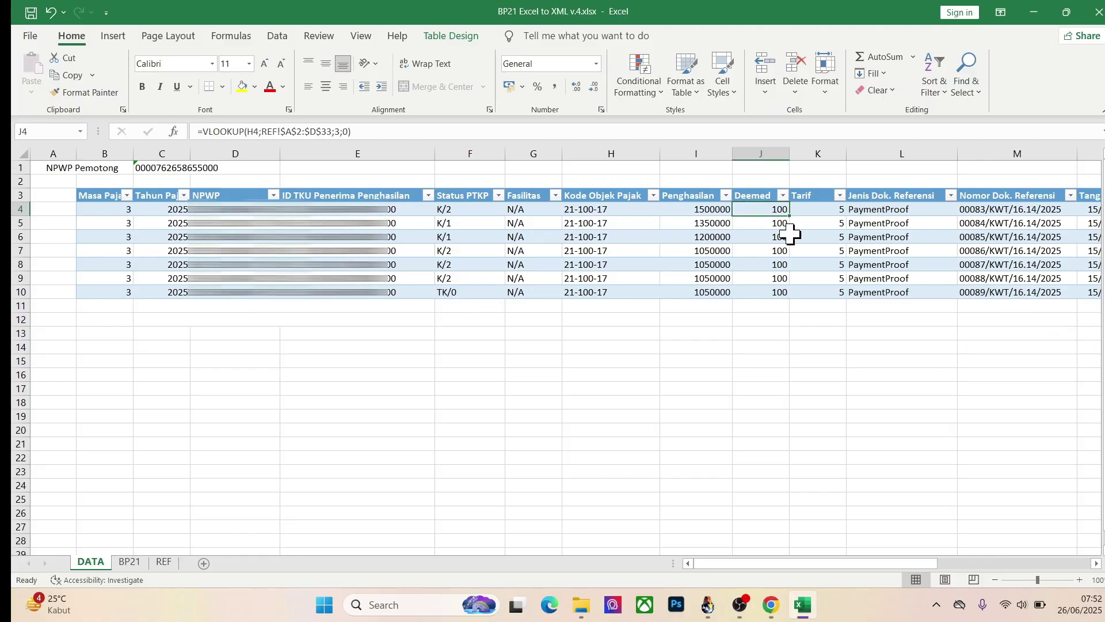
click(129, 561)
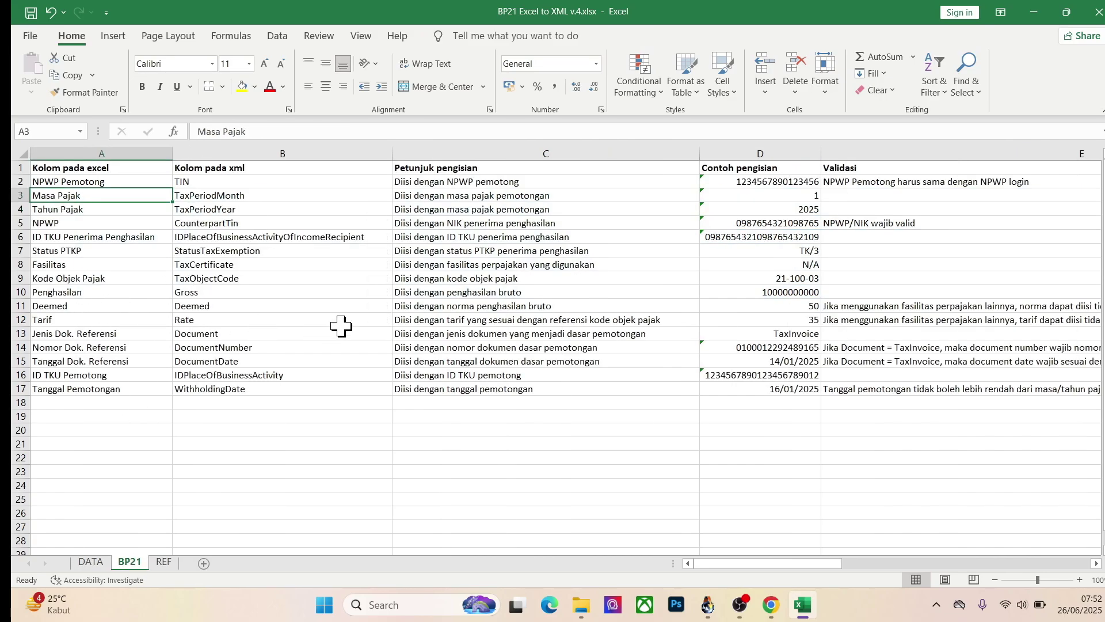
Step: Read the Deemed validation rule, then check row 4's Fasilitas (left N/A) and tax object code against REF
click(867, 308)
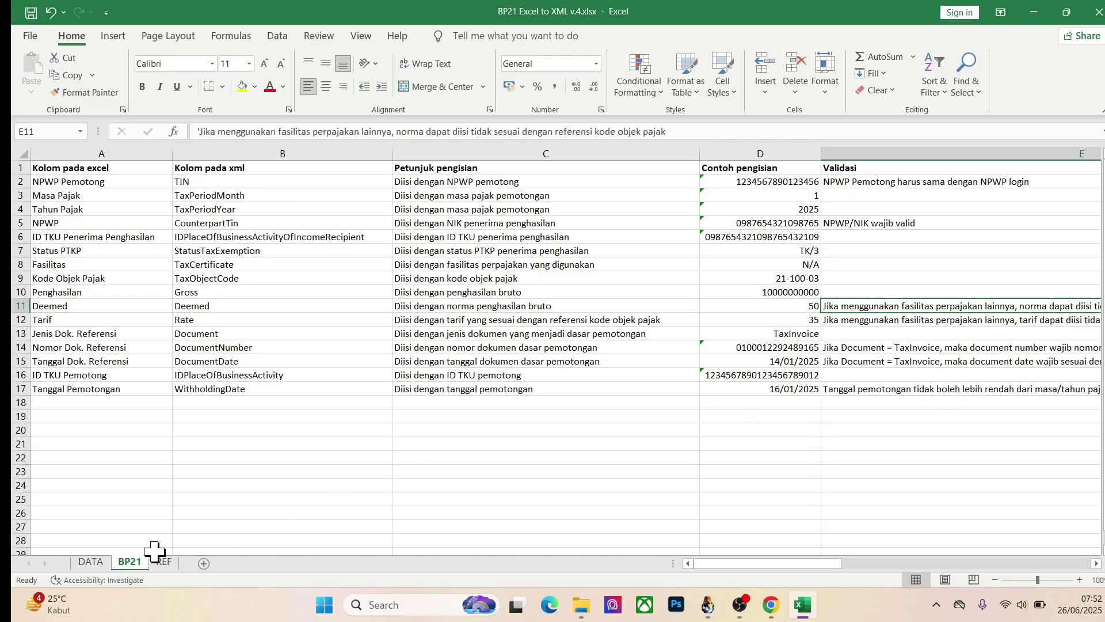
click(93, 562)
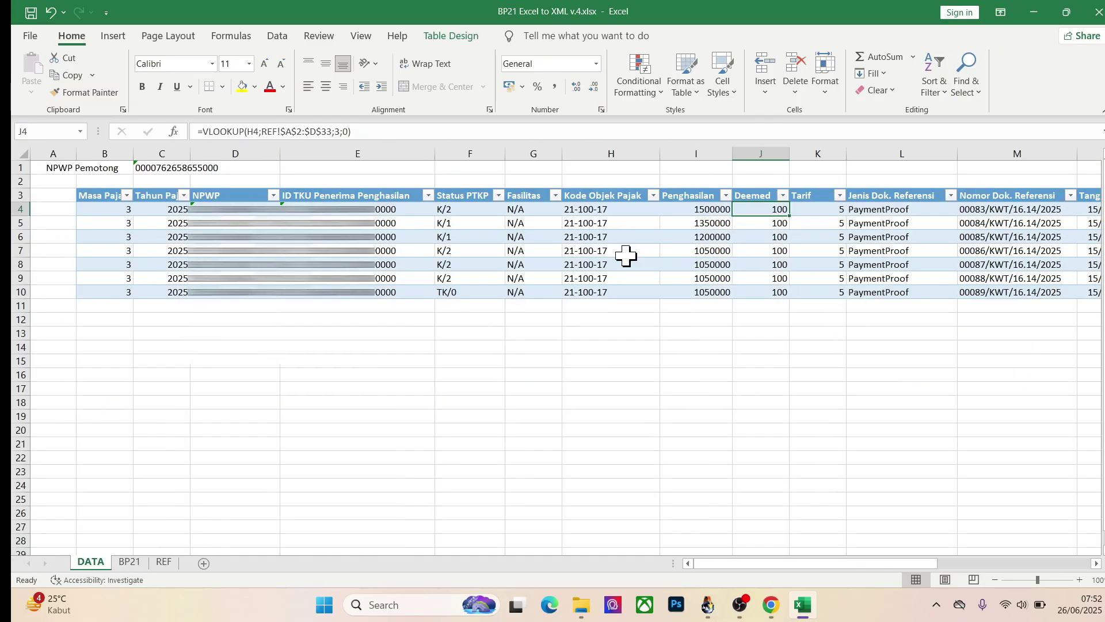
click(530, 209)
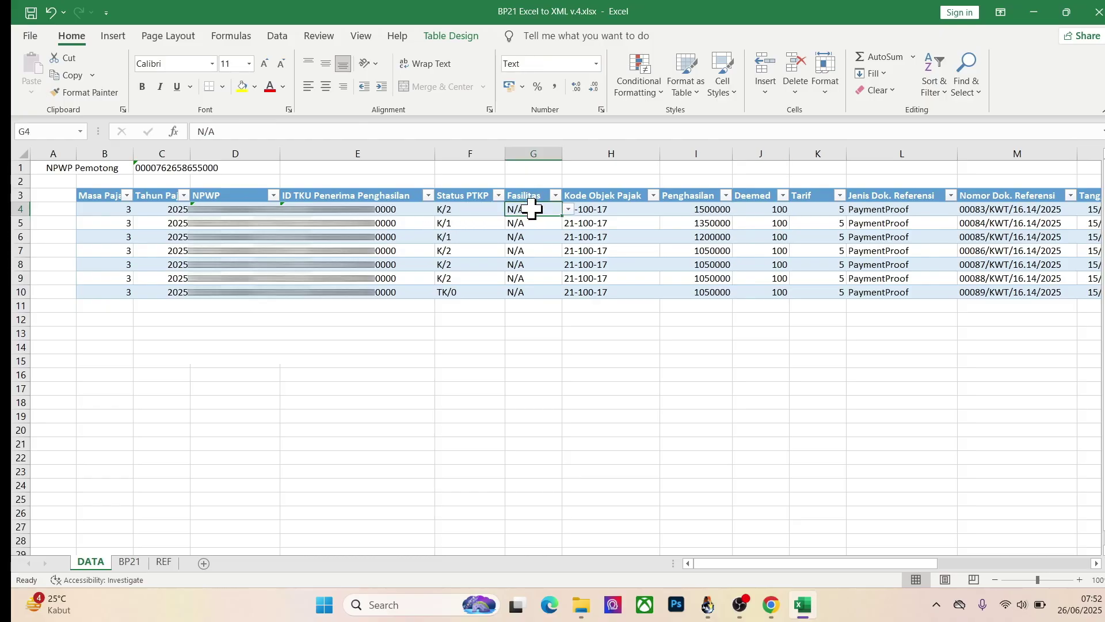
click(571, 211)
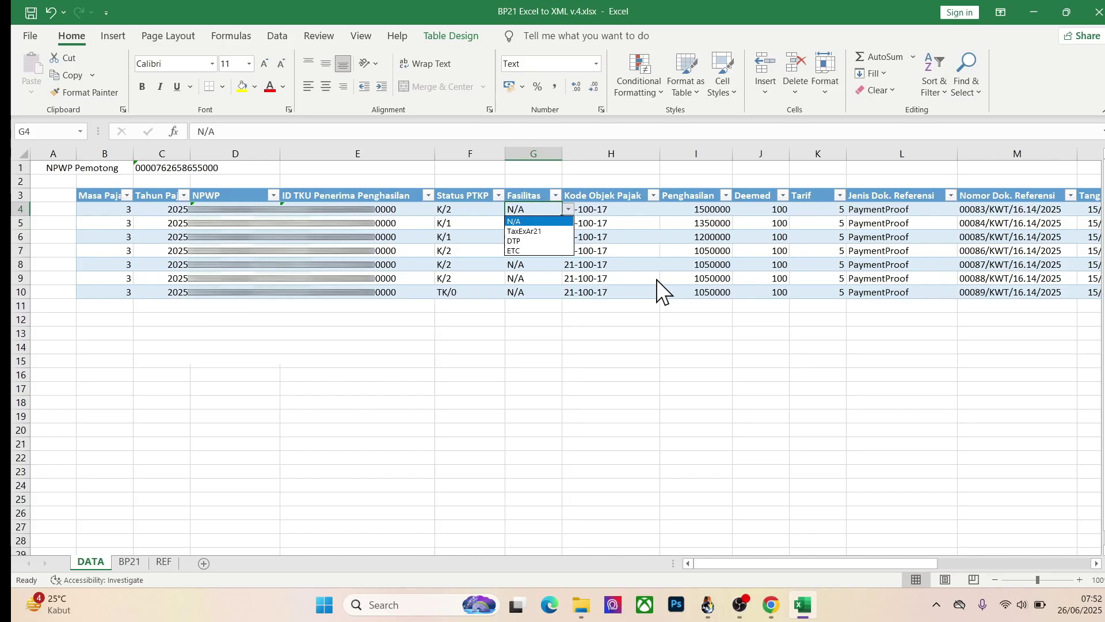
key(Escape)
click(630, 209)
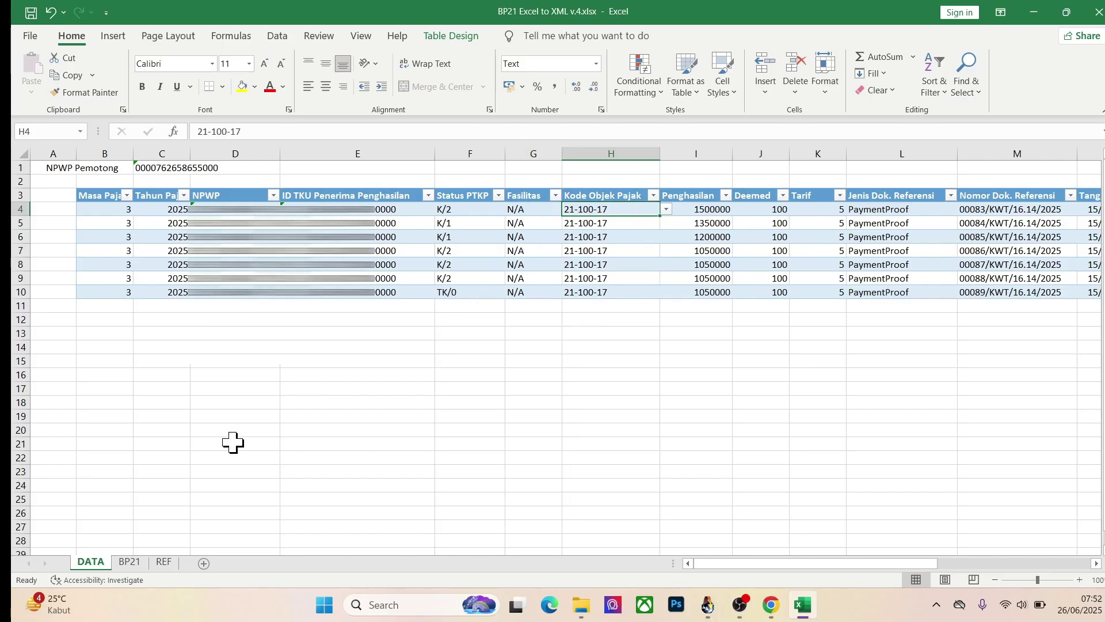
click(163, 562)
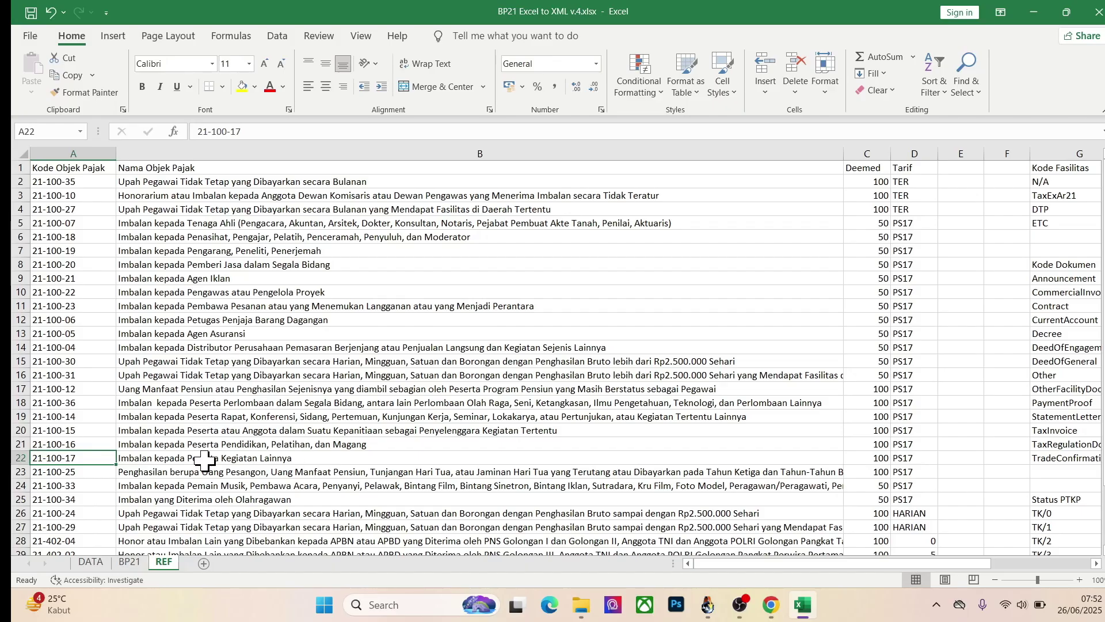
Step: Recheck row 4's Deemed formula and the Penghasilan amounts in rows 4 and 5
click(103, 563)
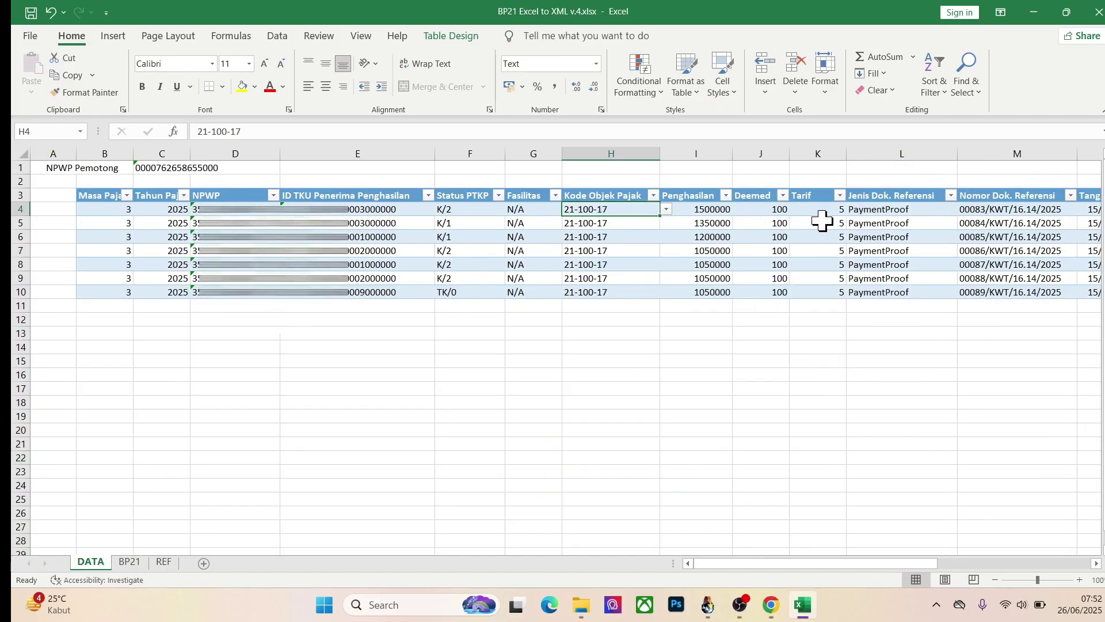
click(752, 209)
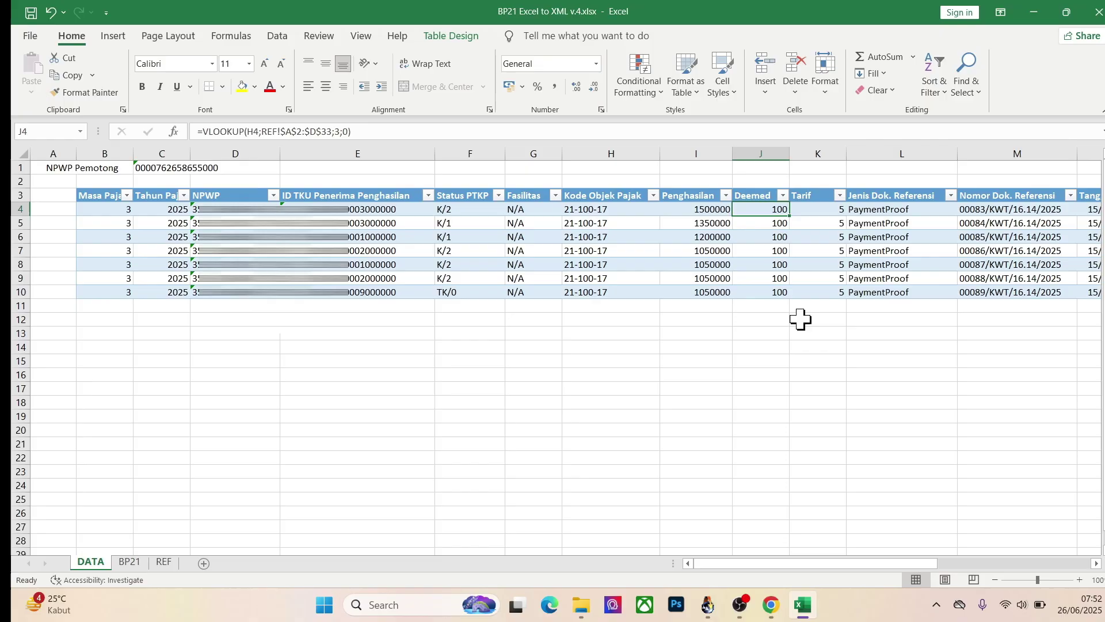
click(709, 211)
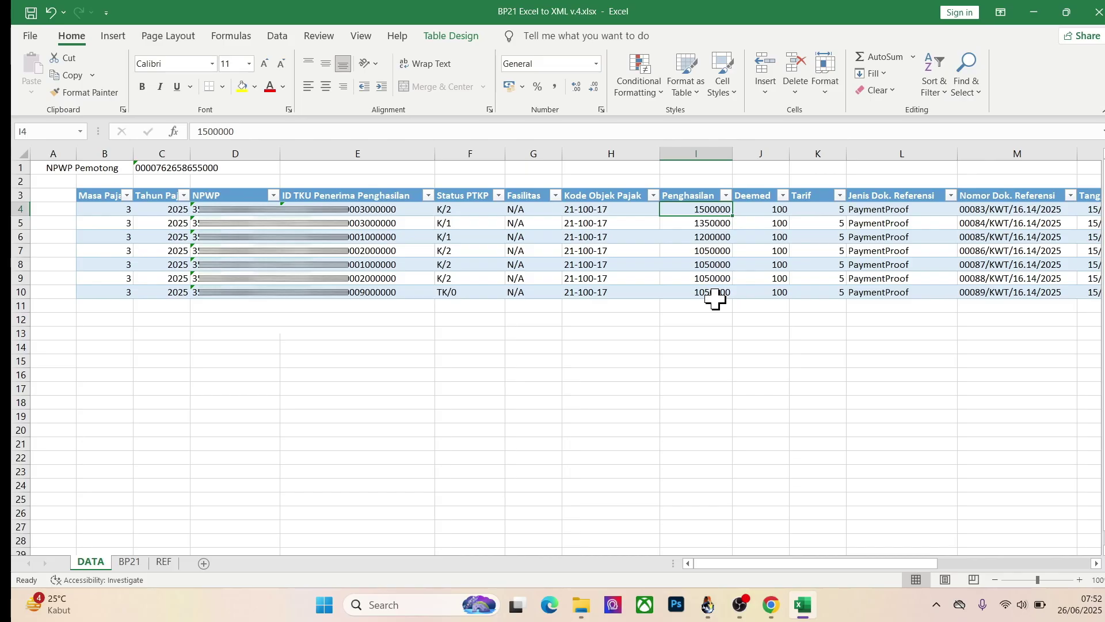
click(716, 221)
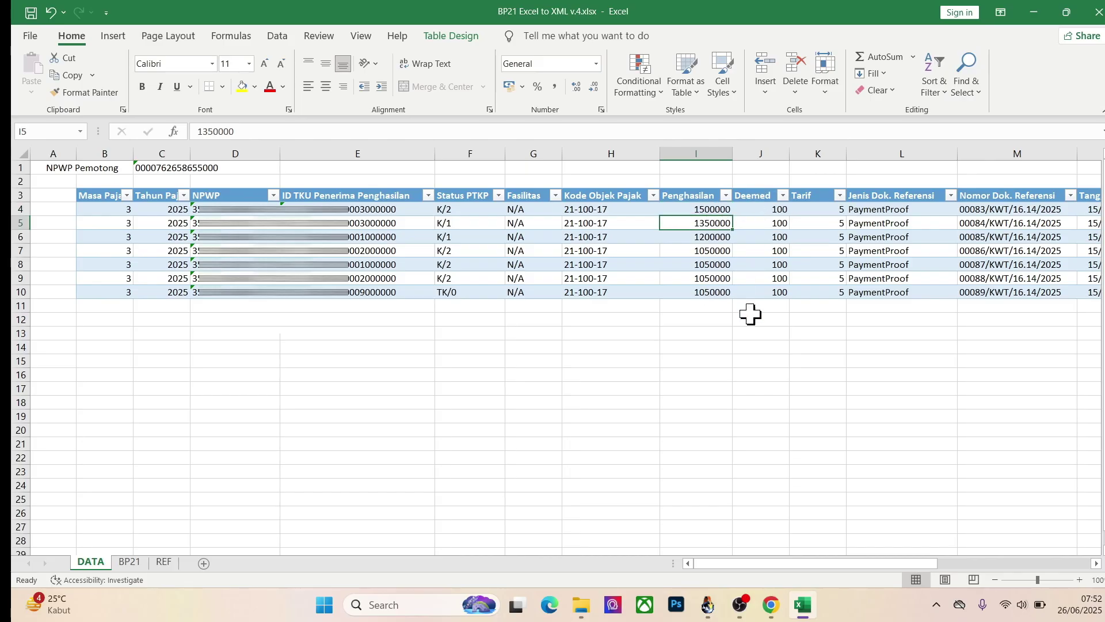
Step: Compare the Penghasilan amounts with SisKeuDes receipts such as 1.500.000, then review the BP21 guide
click(708, 604)
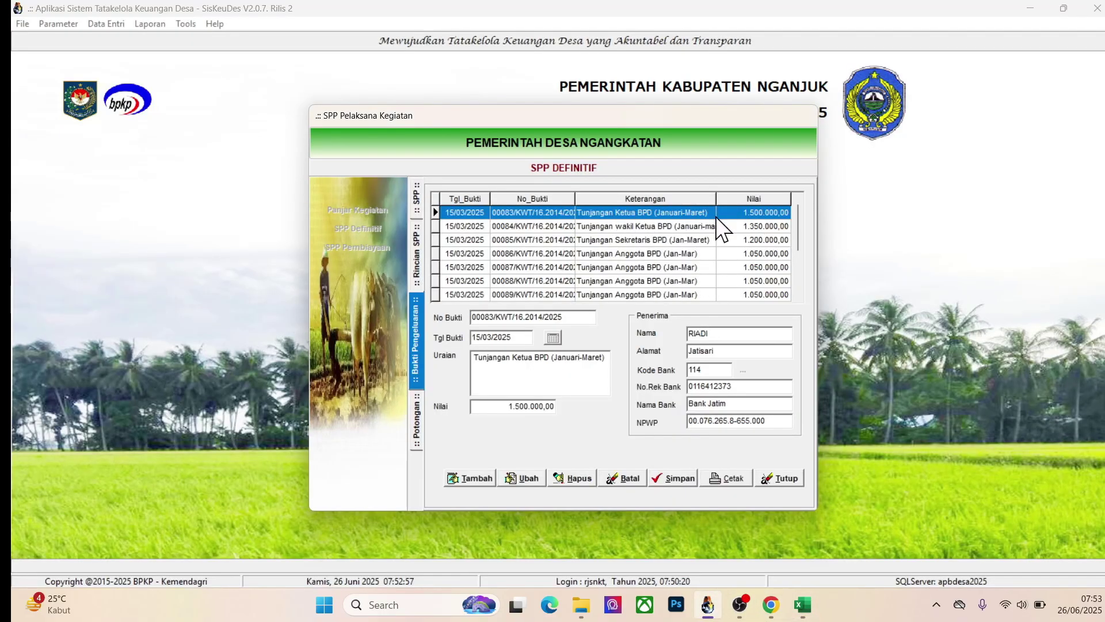
mouse_move(771, 604)
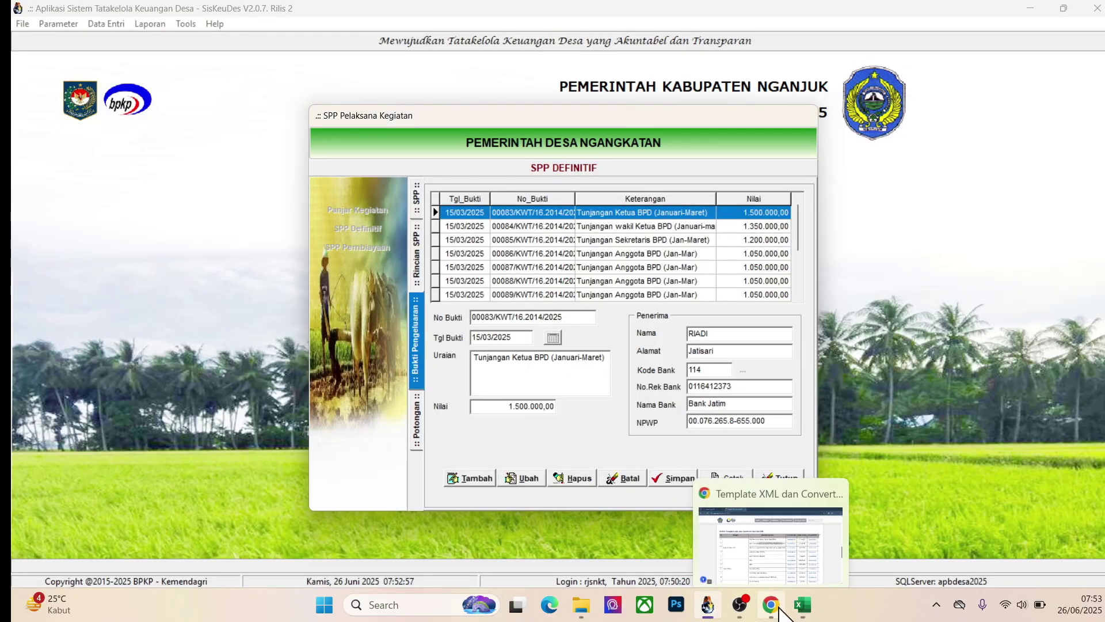
click(742, 507)
click(803, 604)
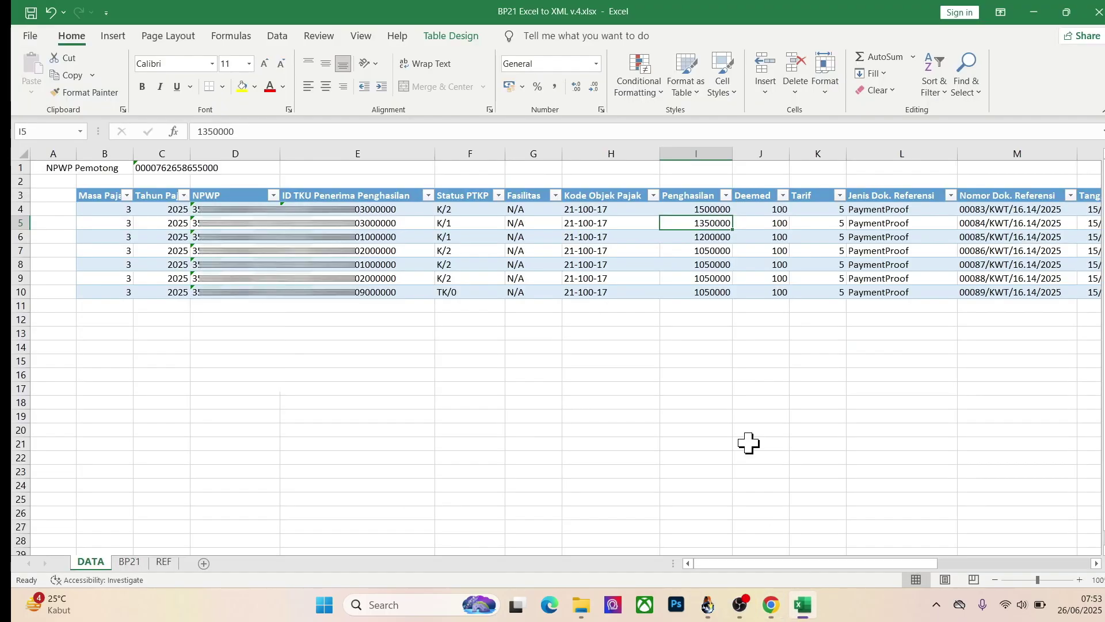
click(700, 211)
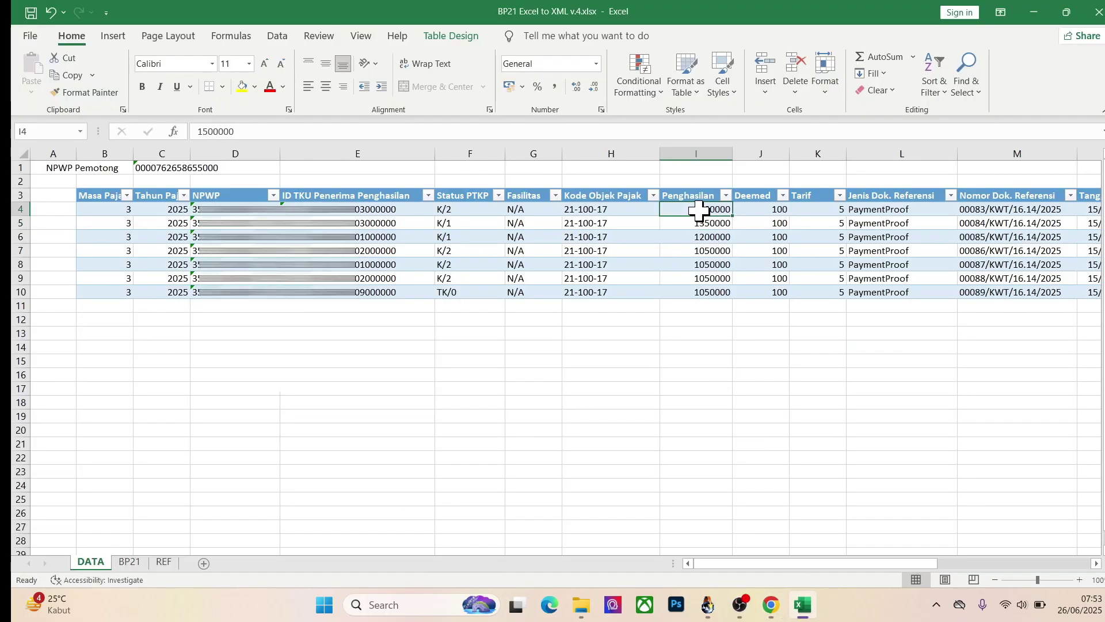
key(Right)
key(Right)
key(Right)
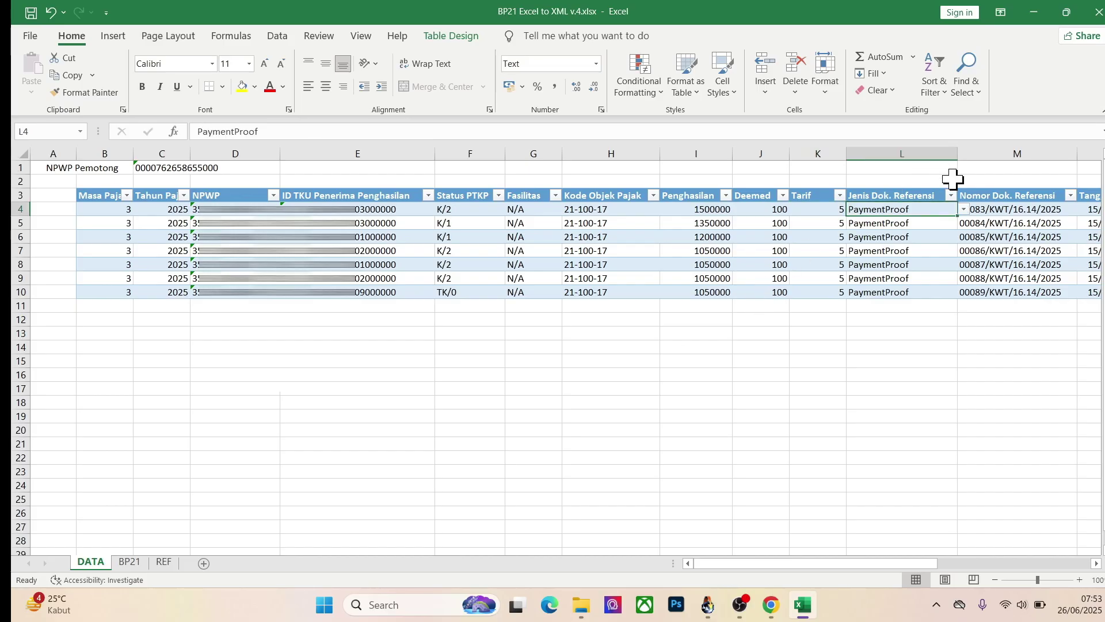
click(128, 562)
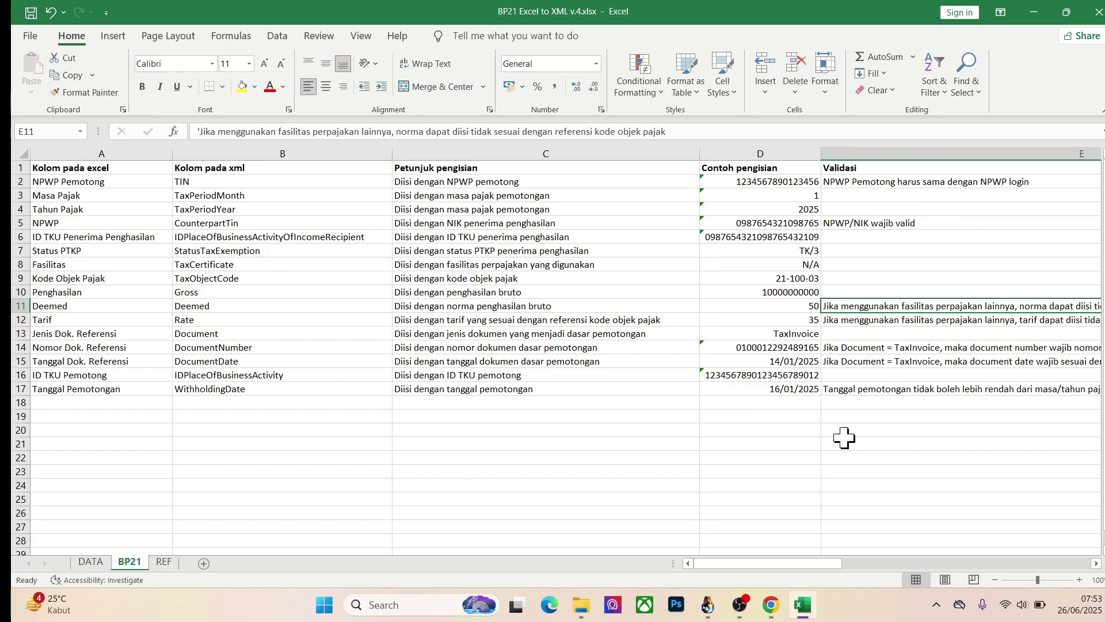
Step: Review REF's Kode Dokumen list, confirming PaymentProof means Bukti Pembayaran, then return to SisKeuDes
click(163, 561)
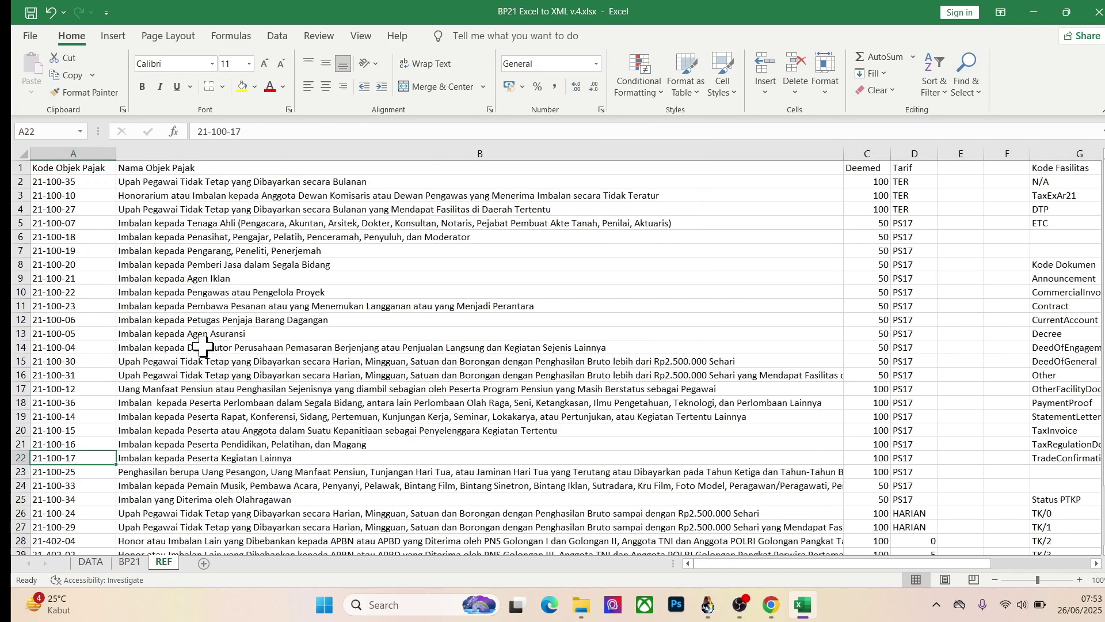
scroll(172, 346, down, 6)
scroll(201, 346, up, 6)
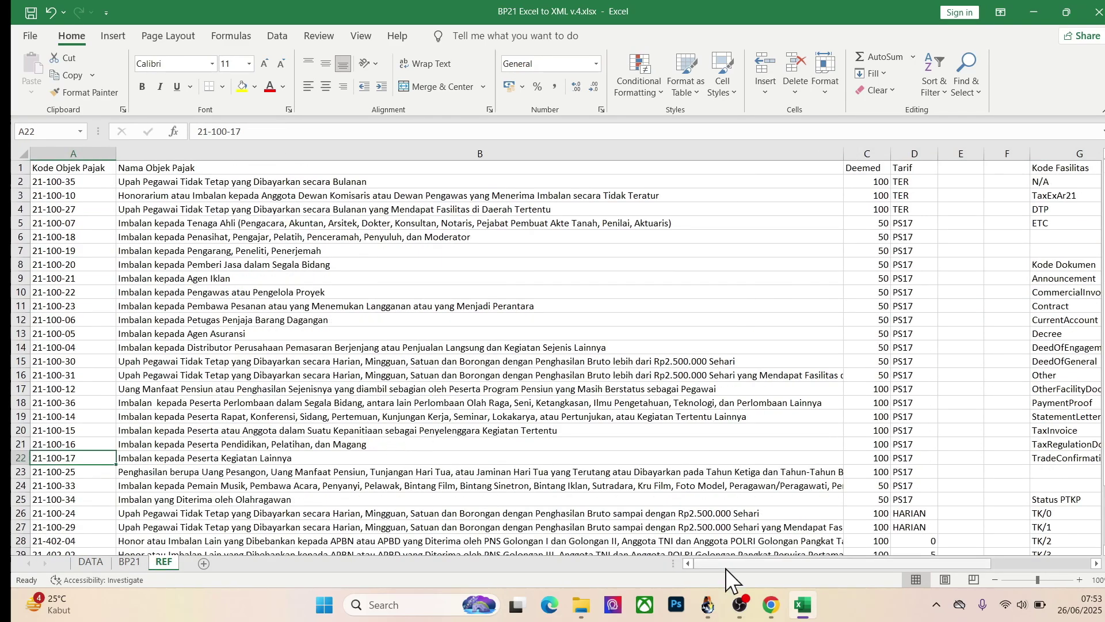
drag(726, 564, 817, 562)
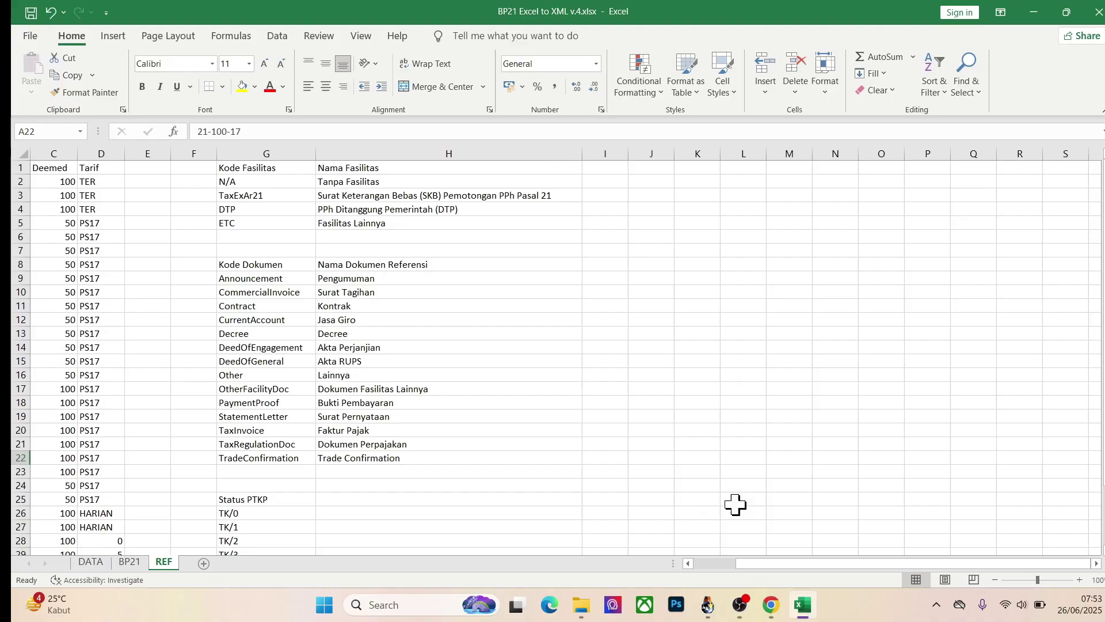
click(227, 265)
click(247, 279)
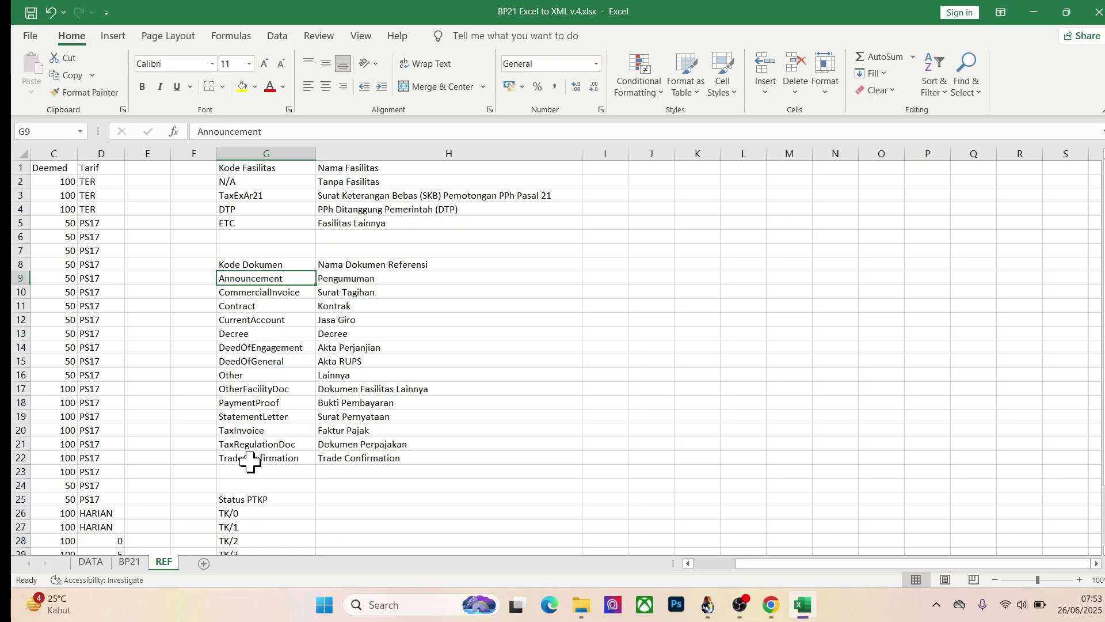
drag(231, 402, 284, 428)
click(335, 403)
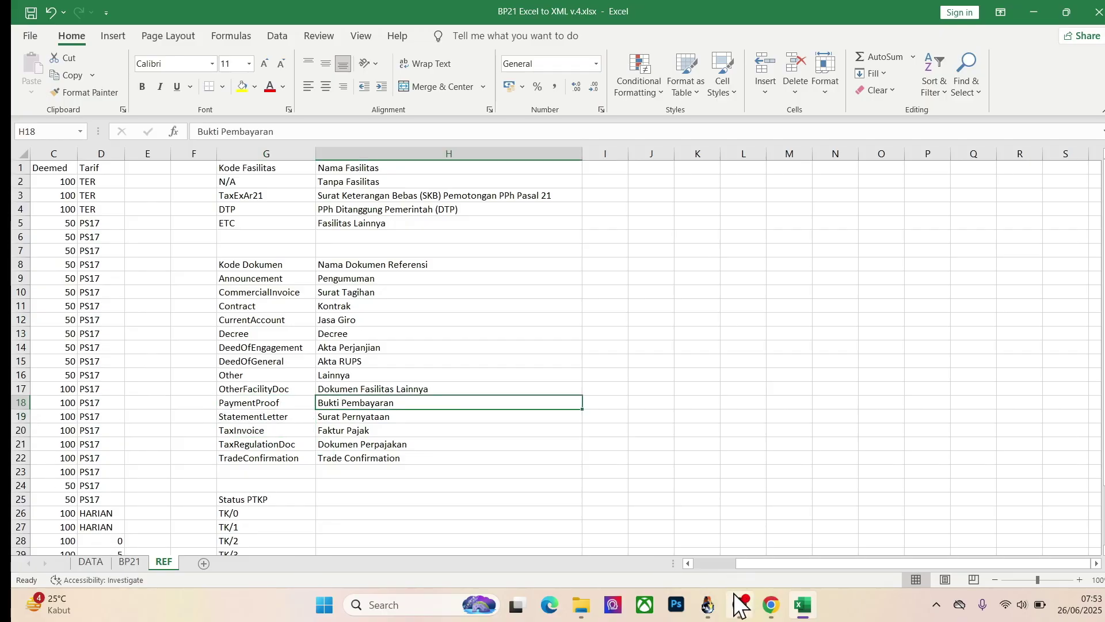
click(708, 604)
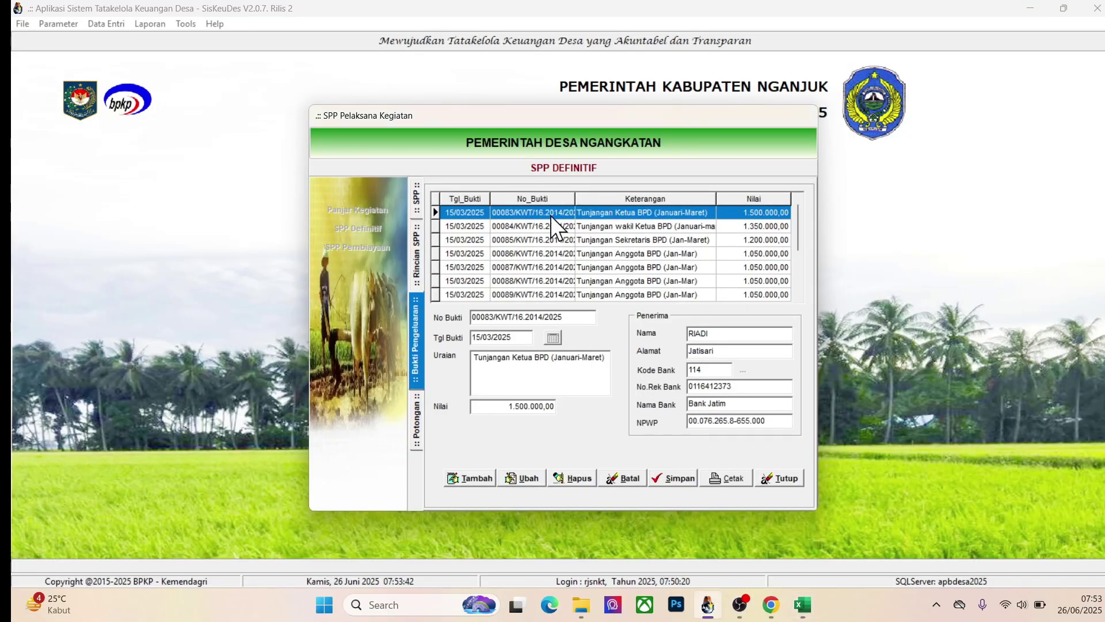
Step: On DATA, compare row 4's reference document number with the SisKeuDes receipt
click(803, 605)
click(91, 562)
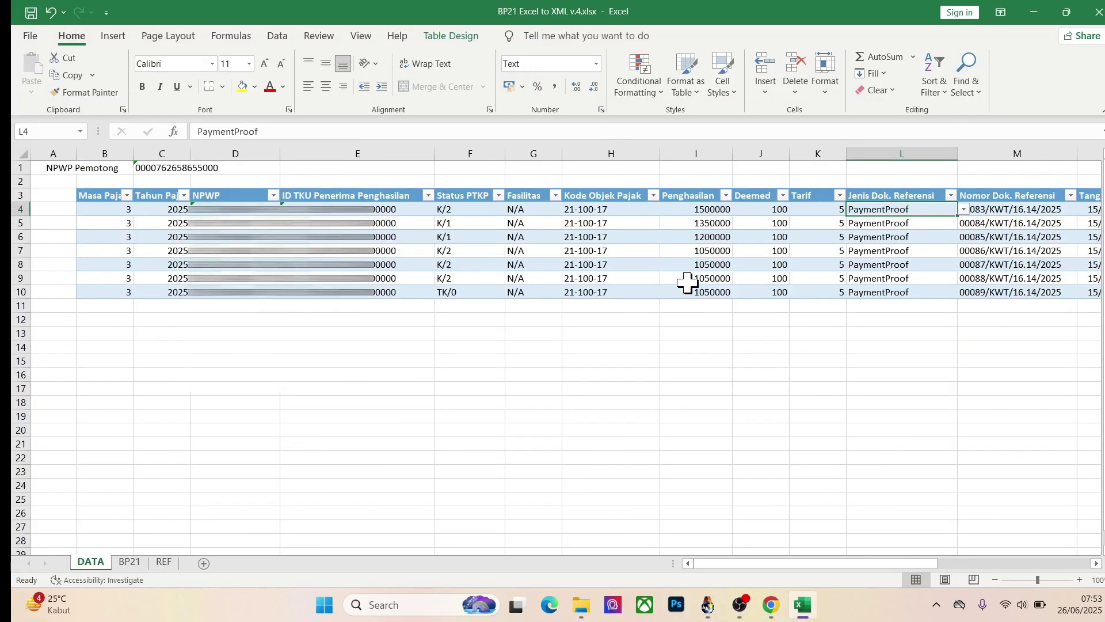
key(Right)
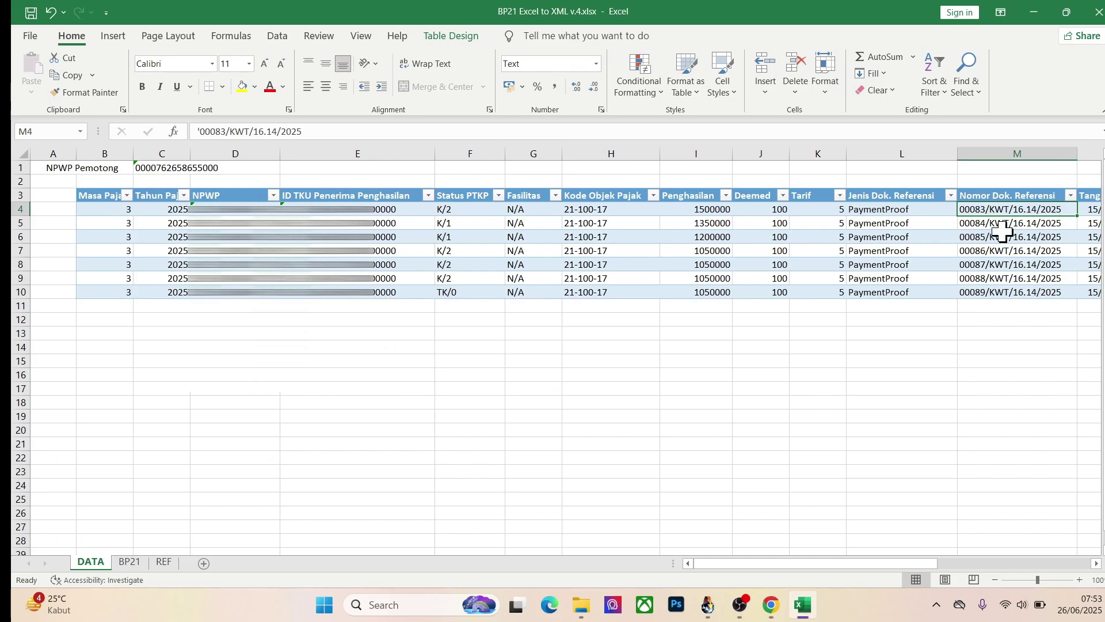
click(709, 605)
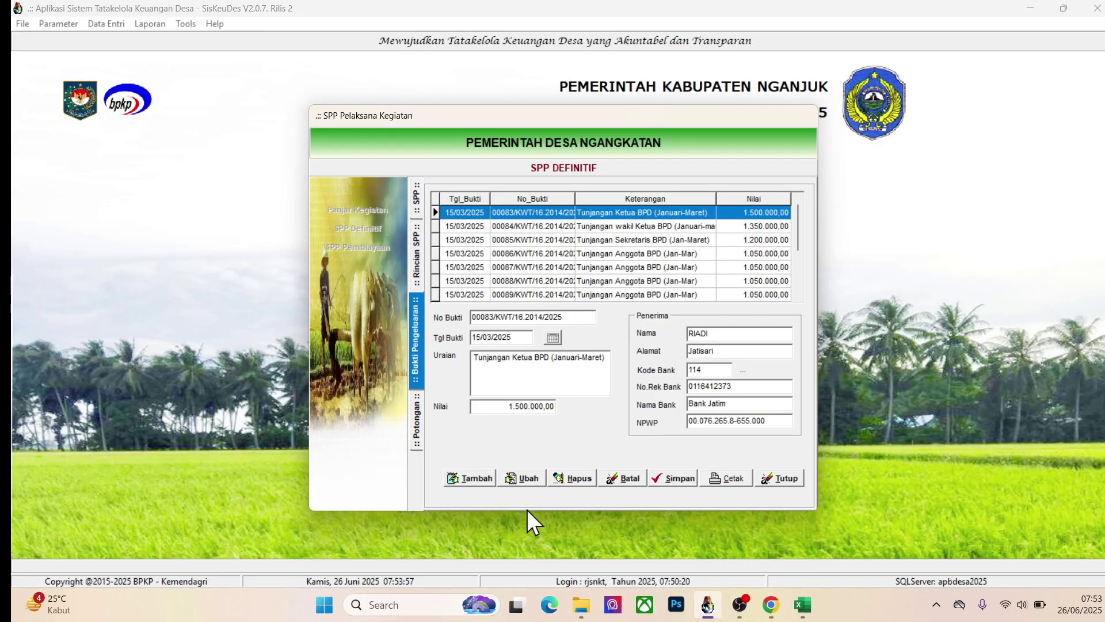
Step: Check row 4's document date, ID TKU Pemotong and withholding date 24/03/2025 against SisKeuDes
click(802, 604)
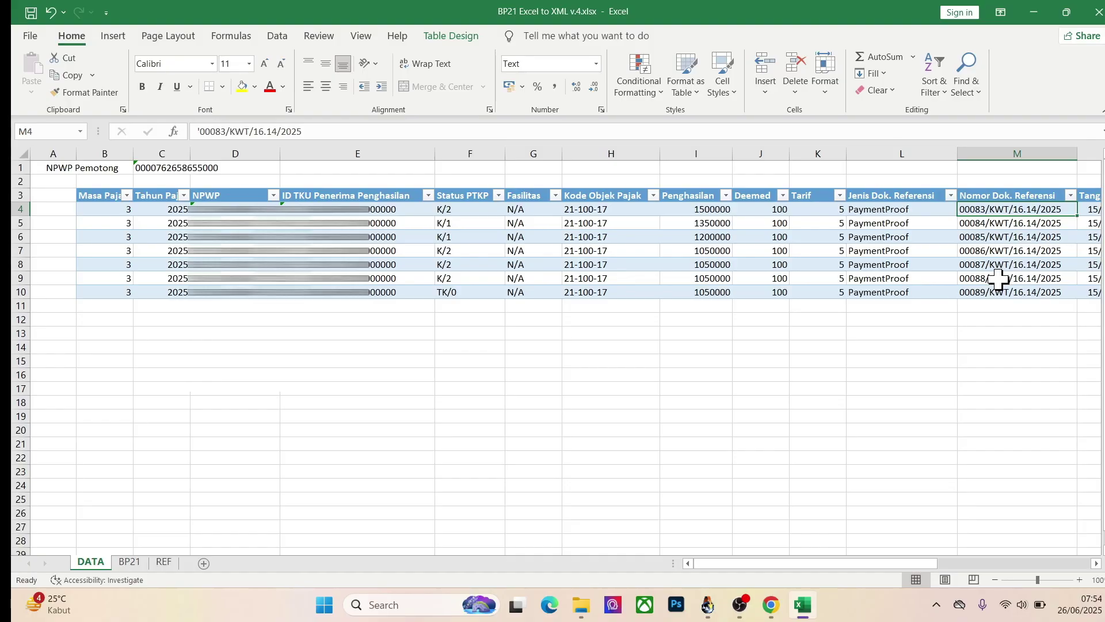
key(Right)
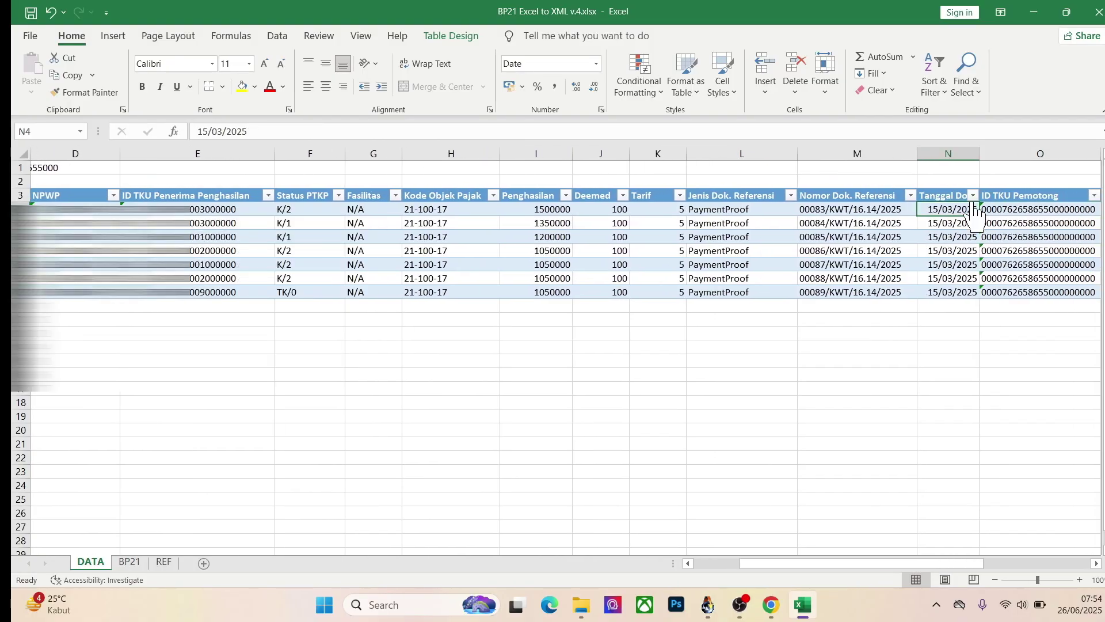
click(714, 609)
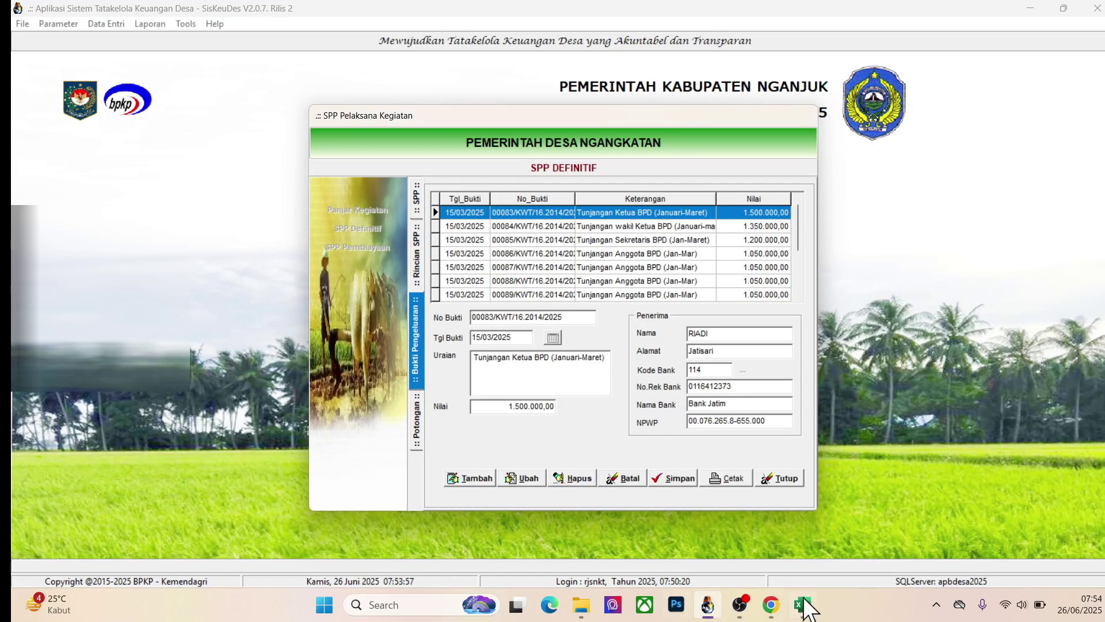
click(803, 604)
key(Right)
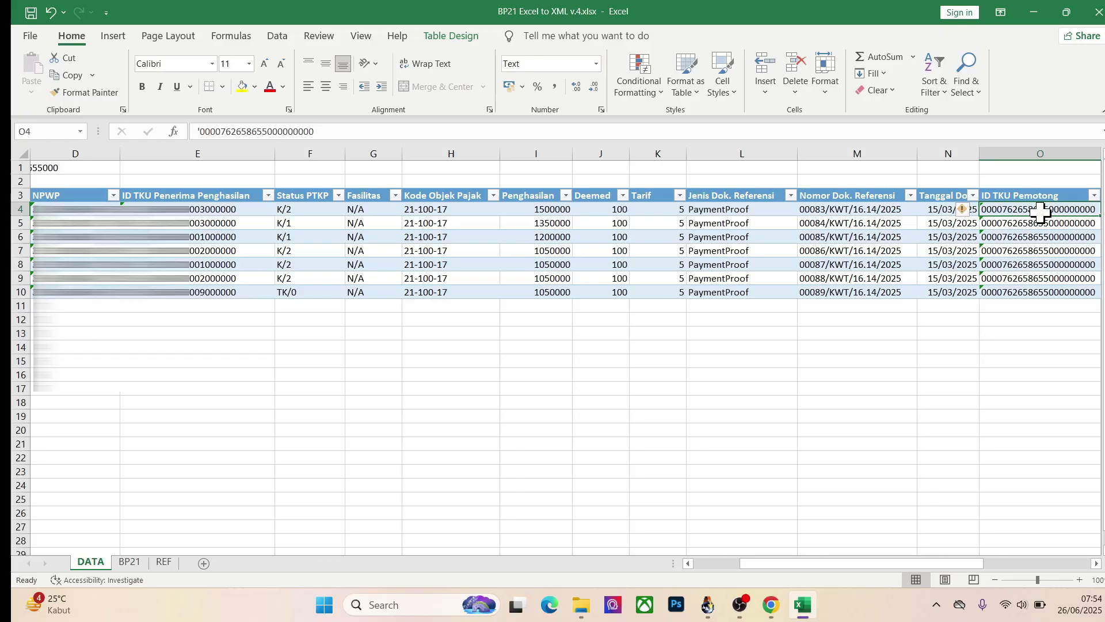
key(Right)
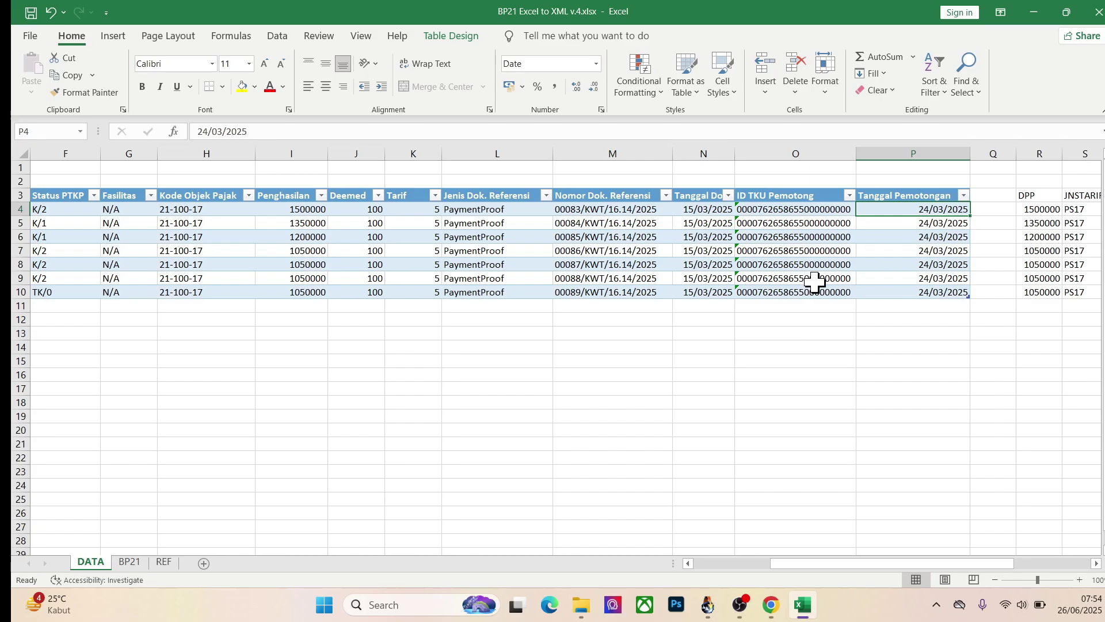
click(771, 605)
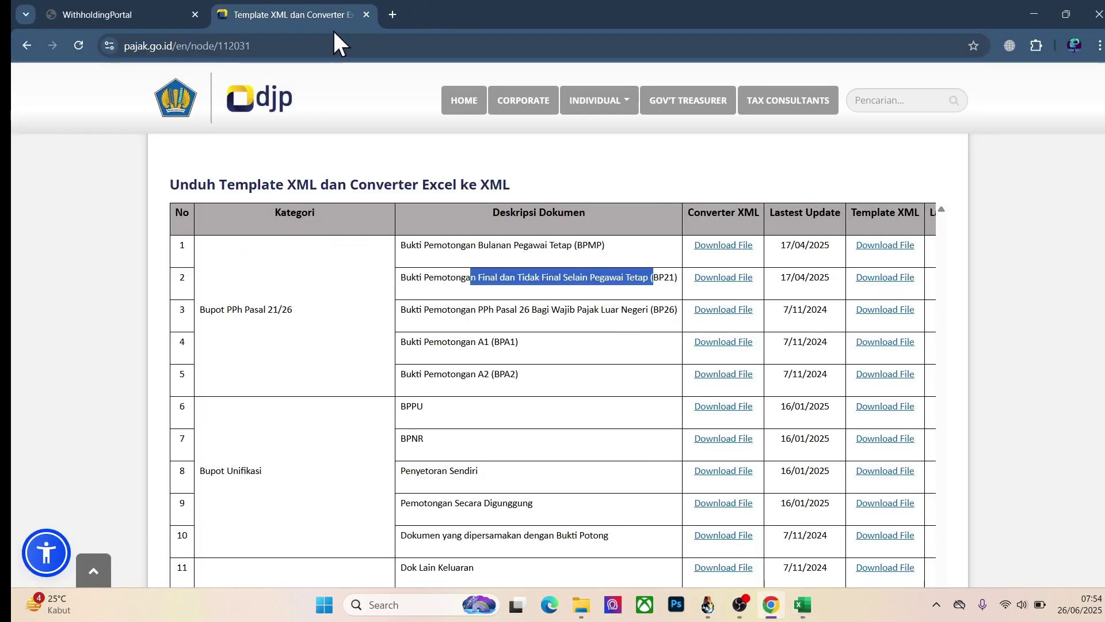
Step: Log in to CMS SIKEUDES, accept the terms and open Report Transaksi
click(396, 14)
text(cms)
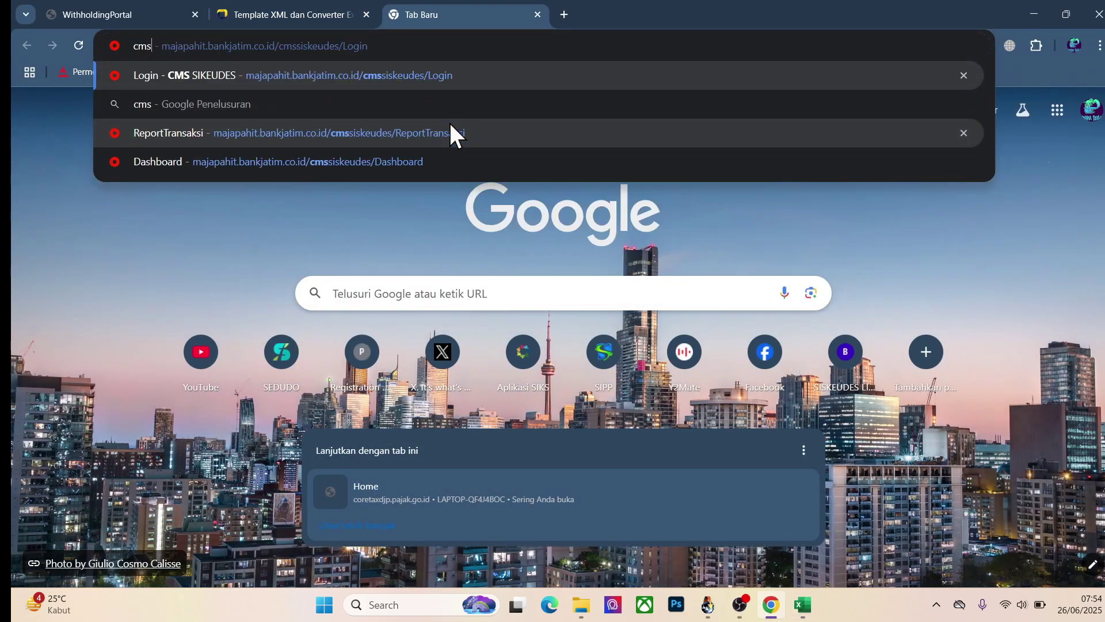
key(Return)
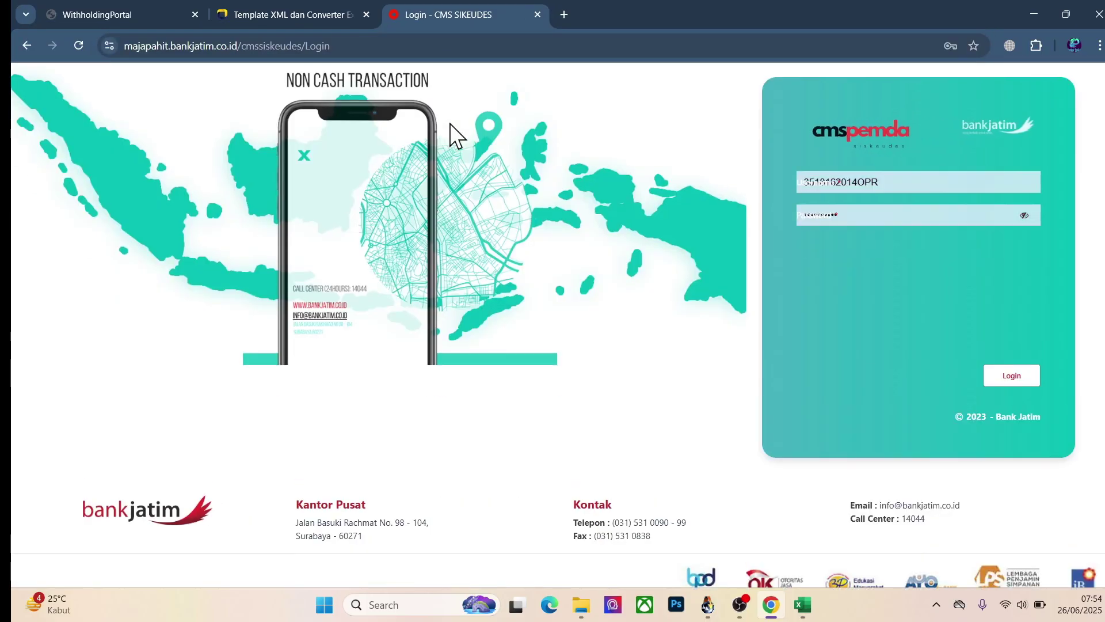
click(1011, 376)
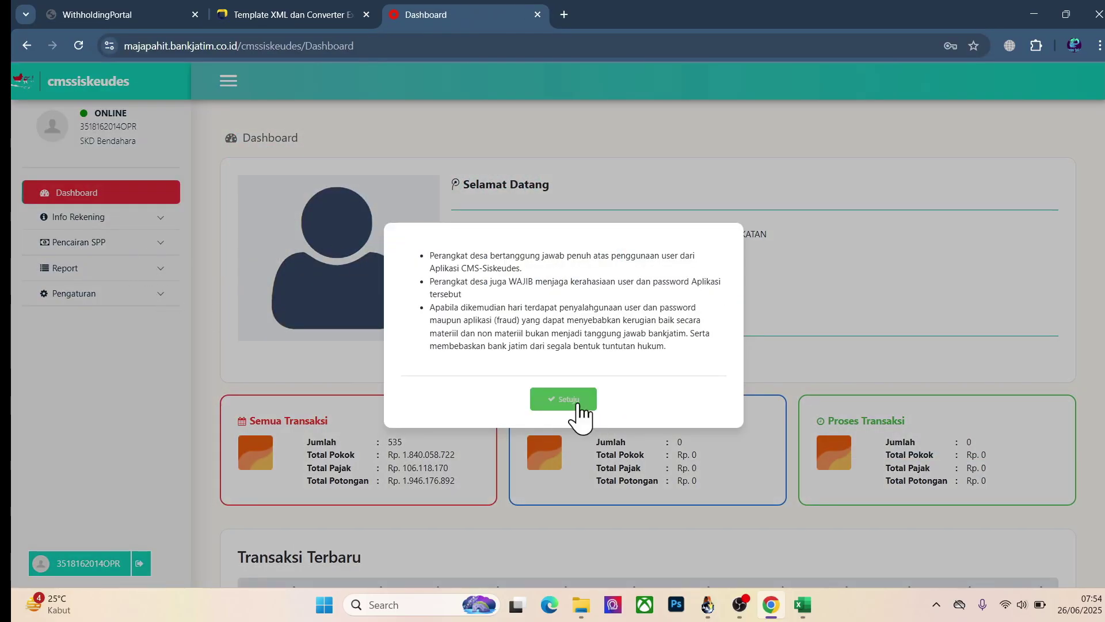
click(578, 403)
click(129, 269)
click(116, 295)
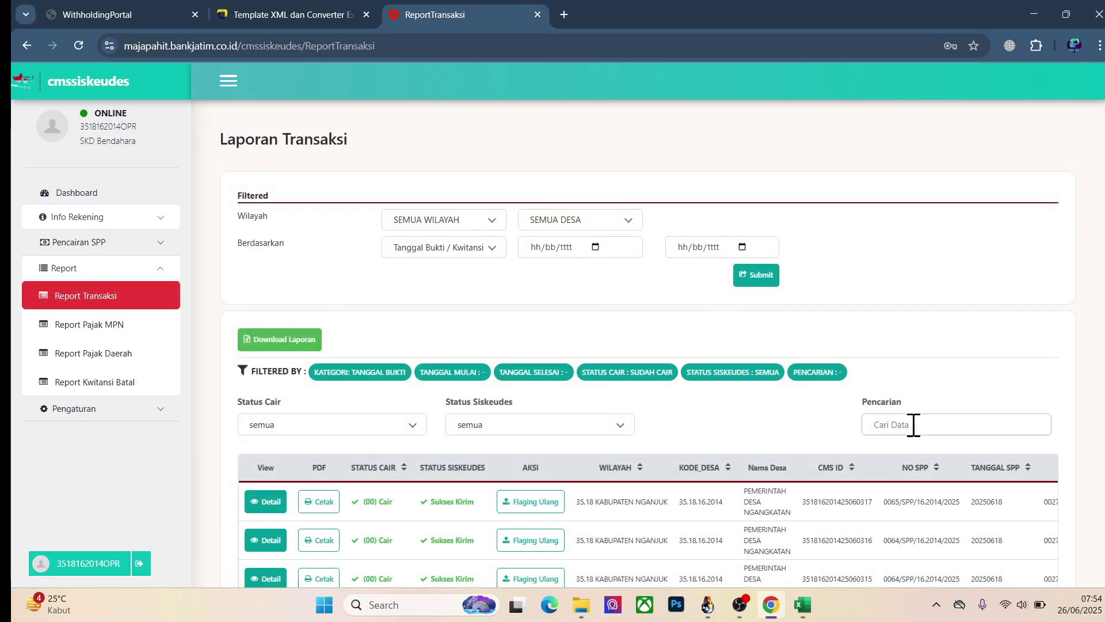
Step: Look up the SPP number in SisKeuDes's SPP rincian, then return to the transaction report
click(708, 611)
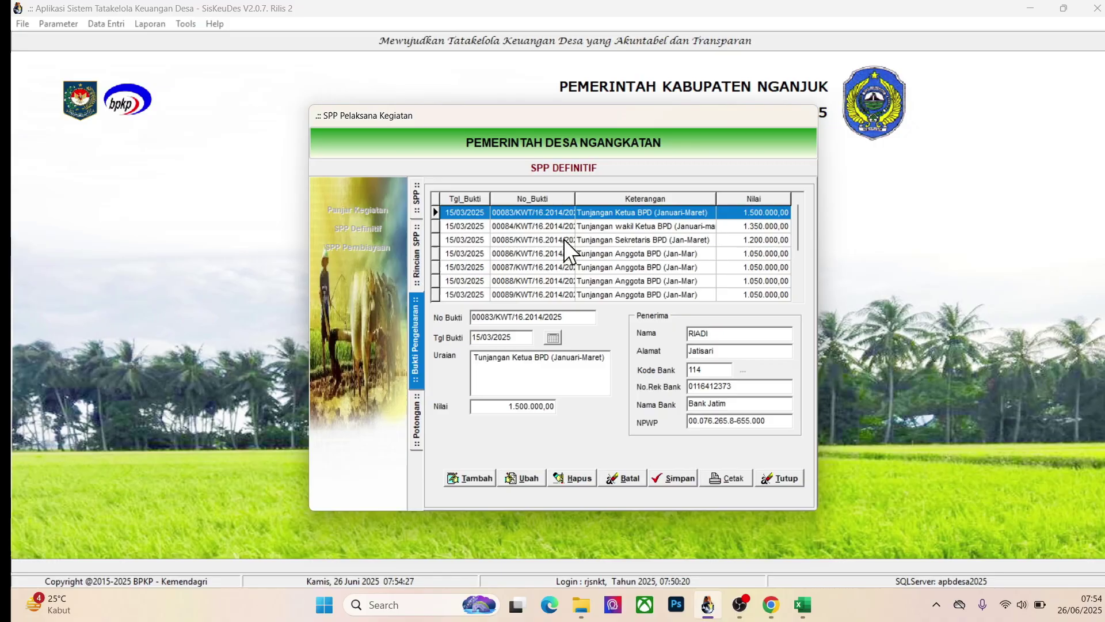
click(417, 247)
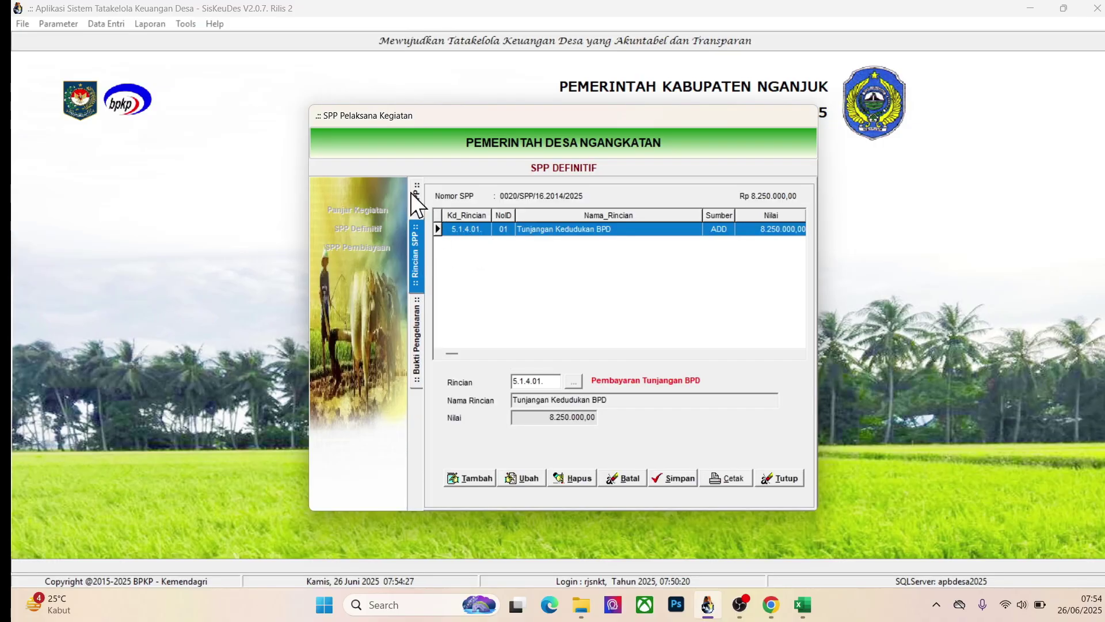
click(771, 604)
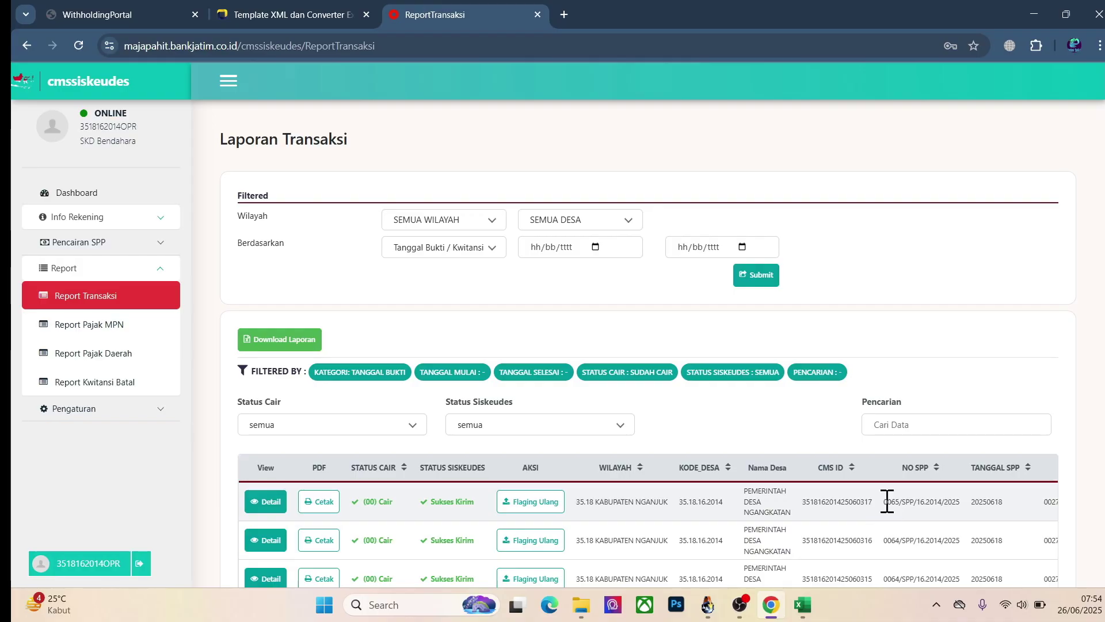
Step: Paste a copied NO SPP value into the report search and change its digits to 20
drag(879, 499, 969, 499)
key(ctrl+c)
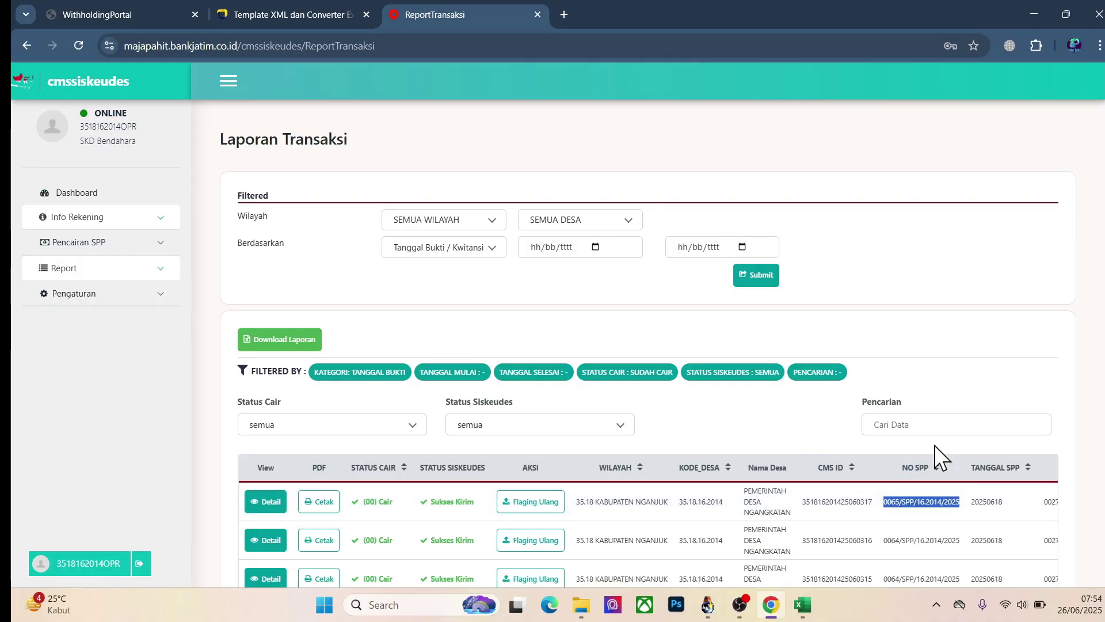
click(907, 424)
key(ctrl+v)
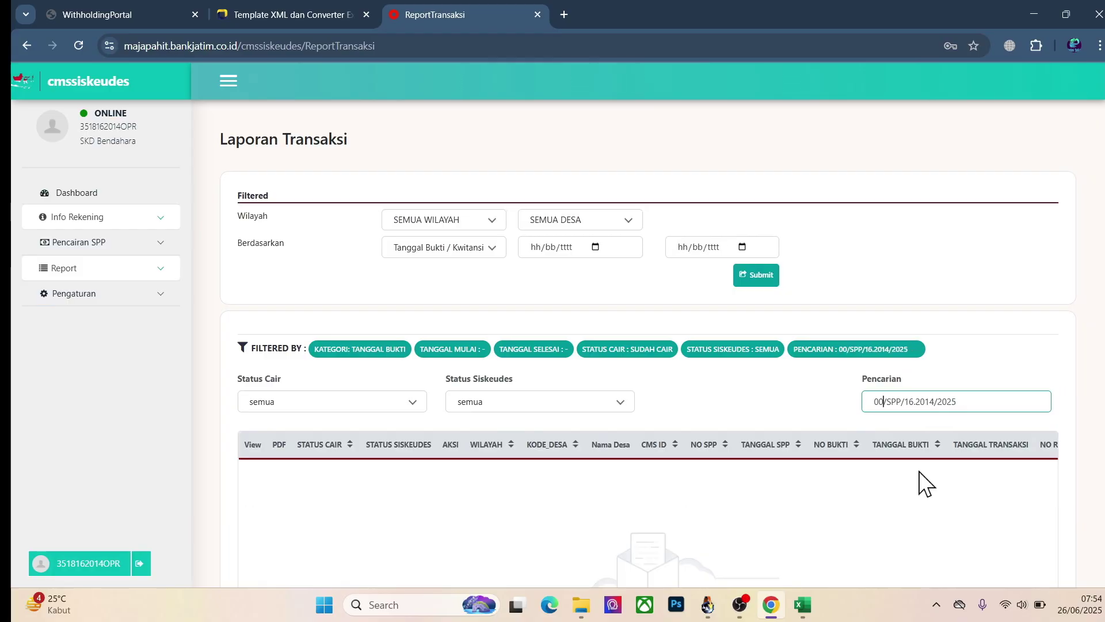
key(BackSpace)
key(BackSpace)
text(20)
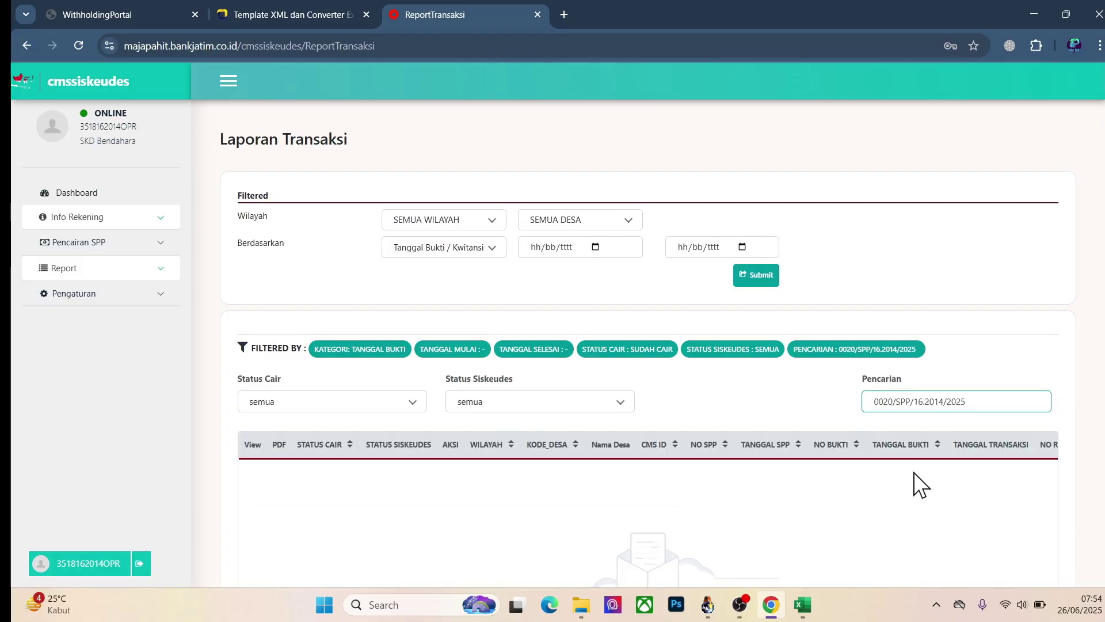
click(689, 534)
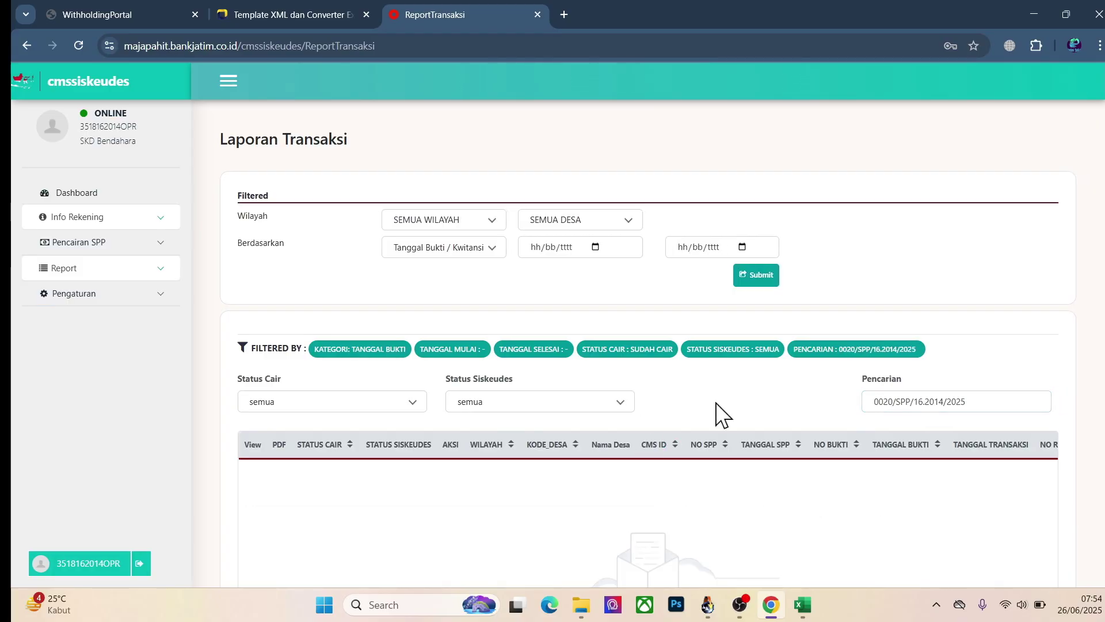
Step: Replace the search with '0020/' and scroll through the eight matching transactions
click(995, 403)
key(ctrl+a)
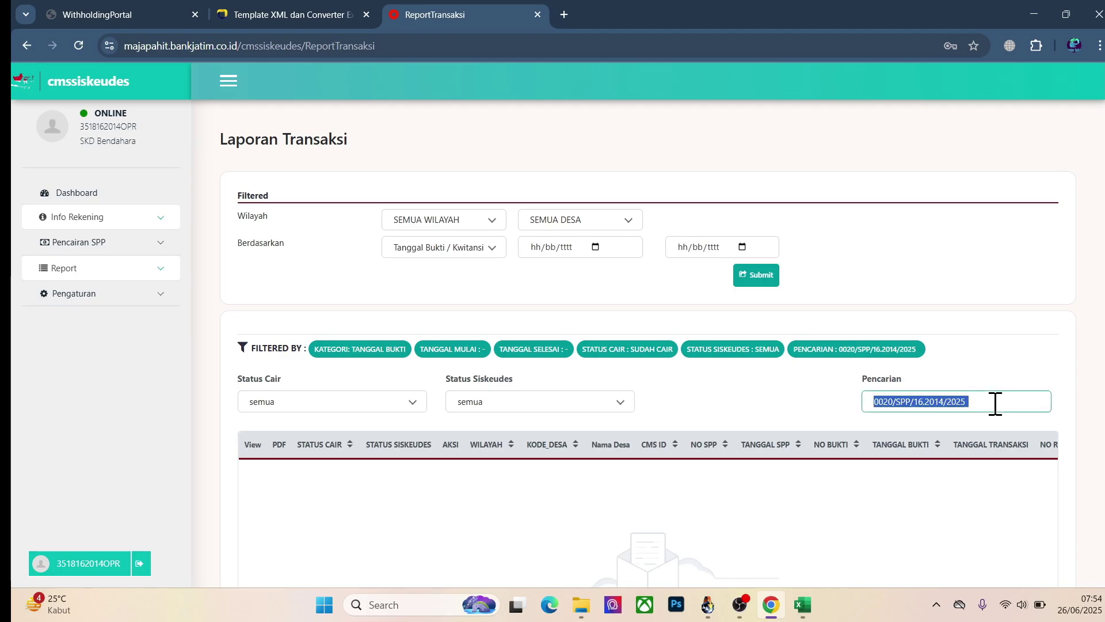
key(BackSpace)
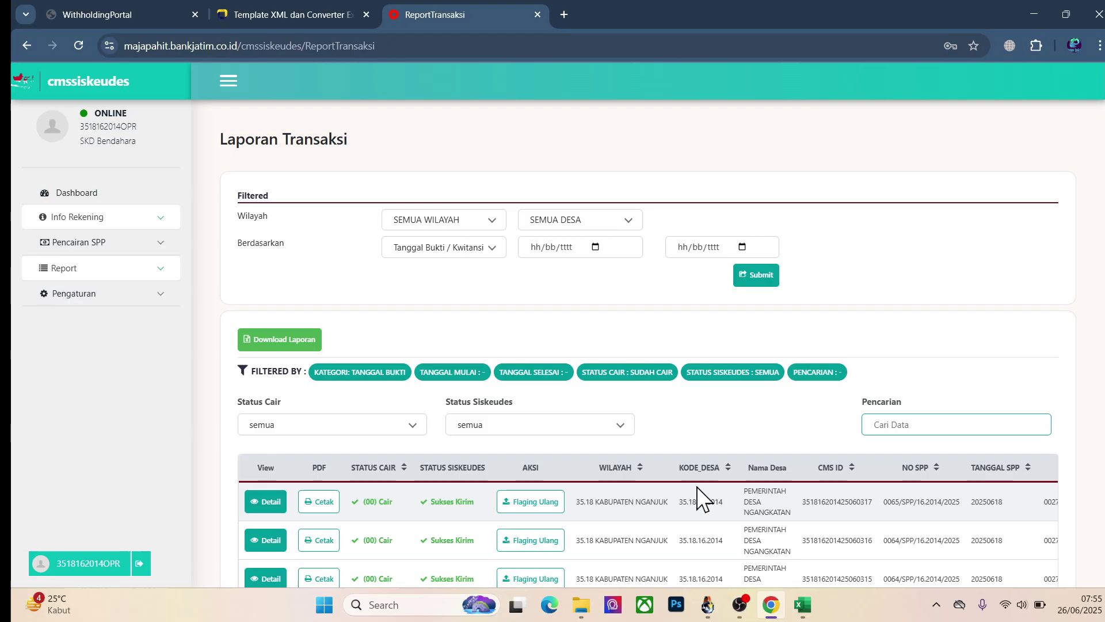
text(0020)
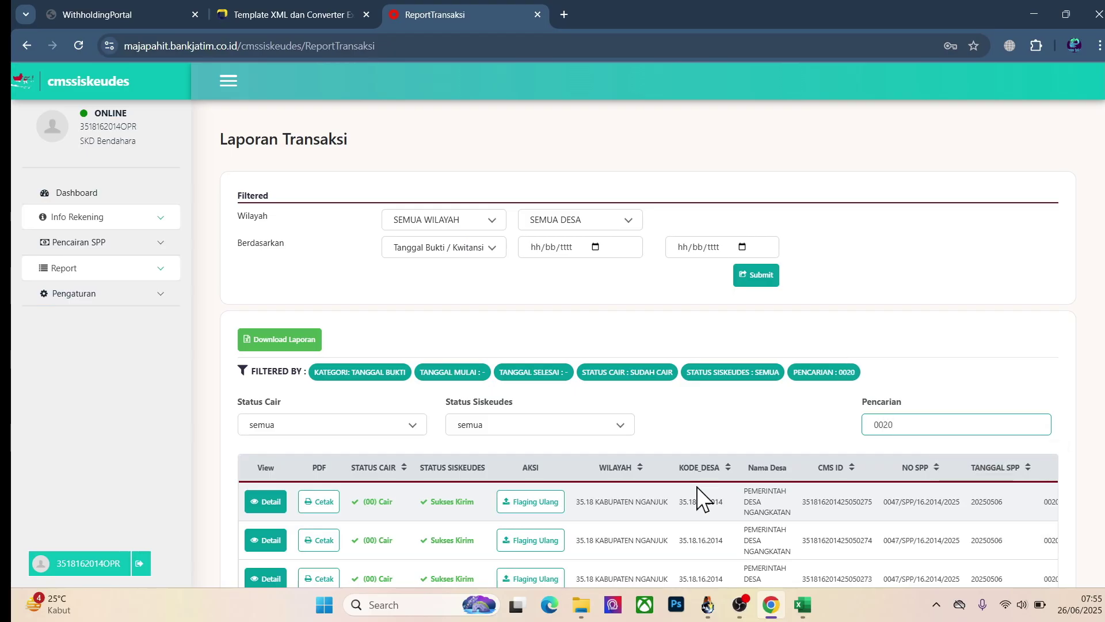
text(/)
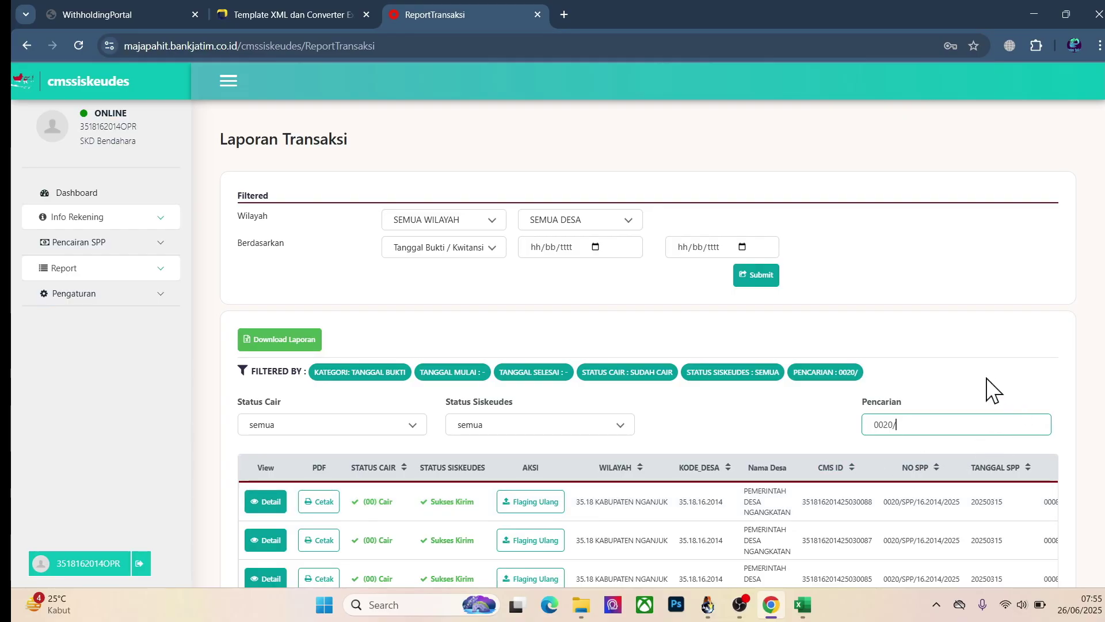
scroll(950, 388, down, 2)
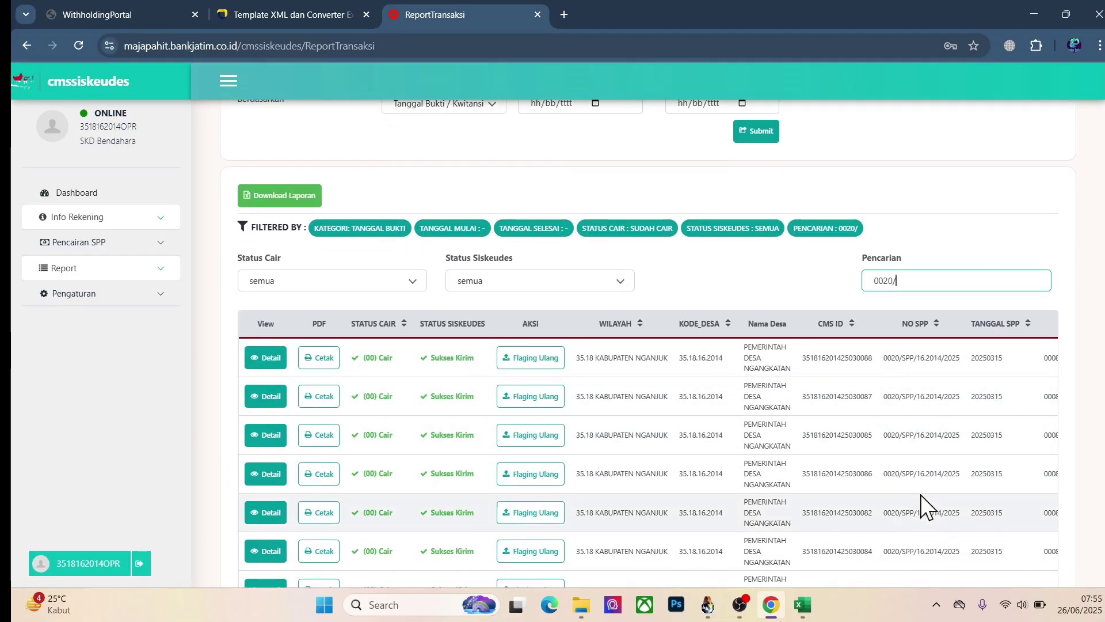
scroll(923, 395, down, 2)
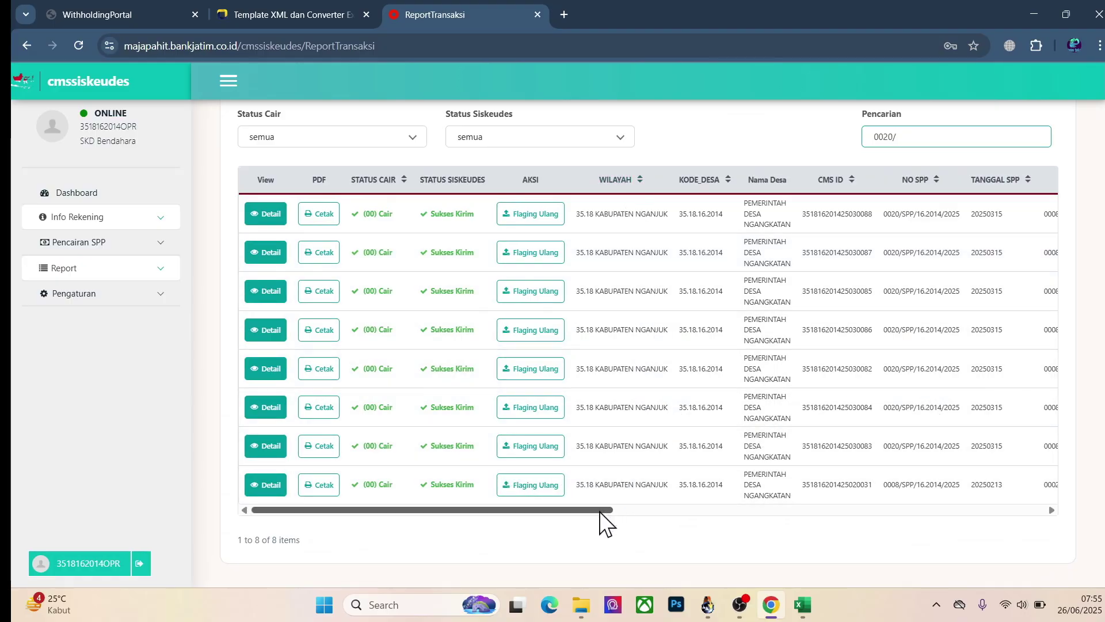
Step: Scroll across the filtered transactions' receipt numbers, 20250324 transfer dates and amounts, then return to Excel
drag(599, 512, 1001, 512)
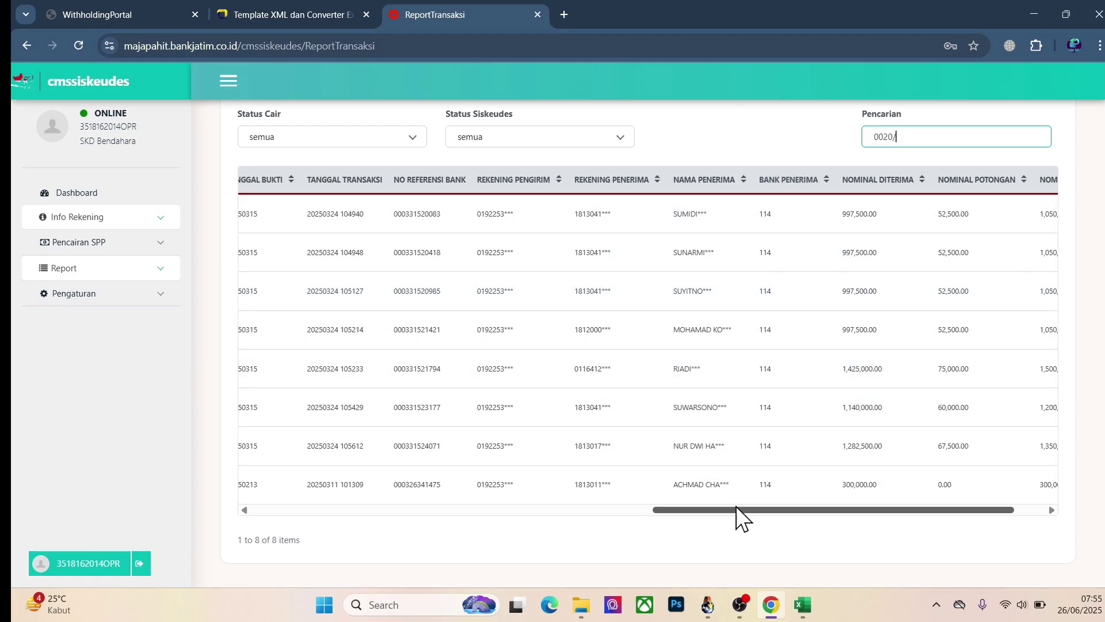
drag(735, 507, 633, 510)
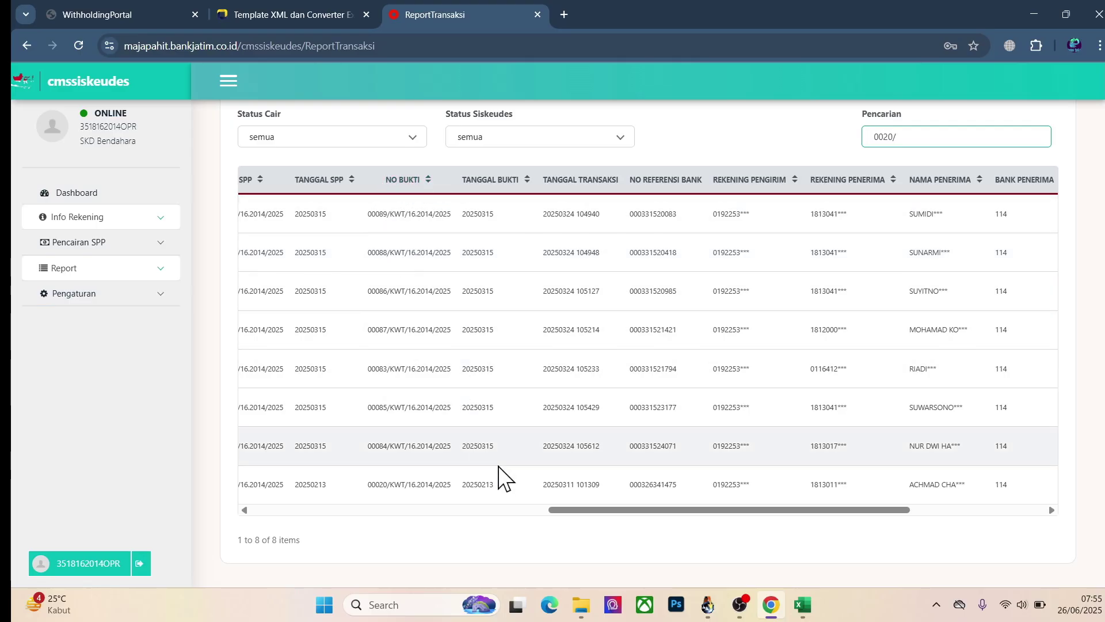
drag(659, 509, 560, 522)
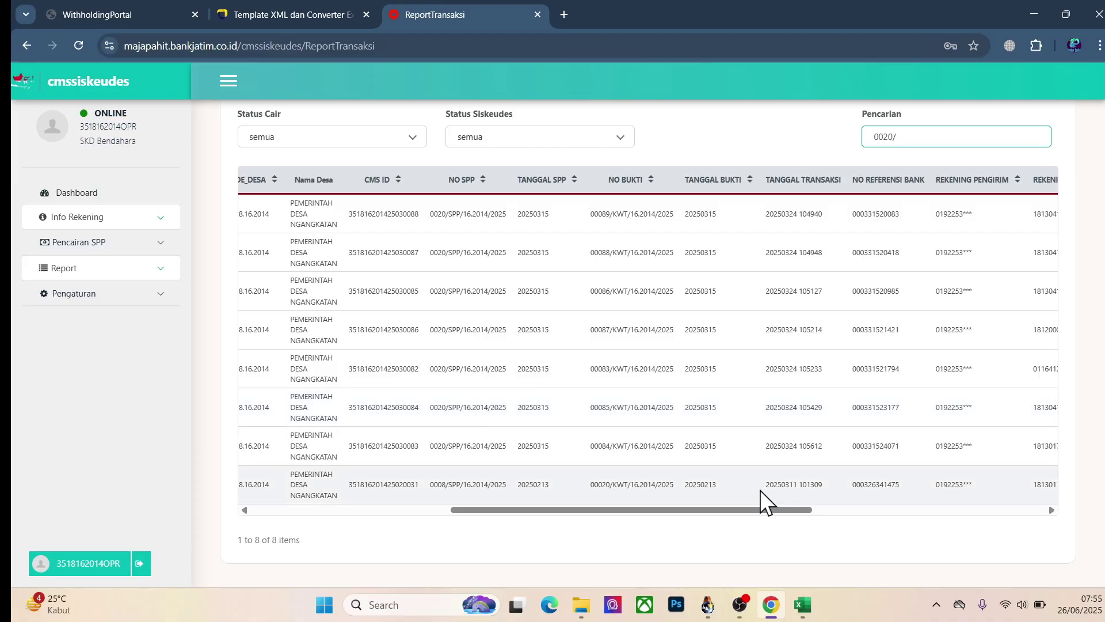
click(802, 604)
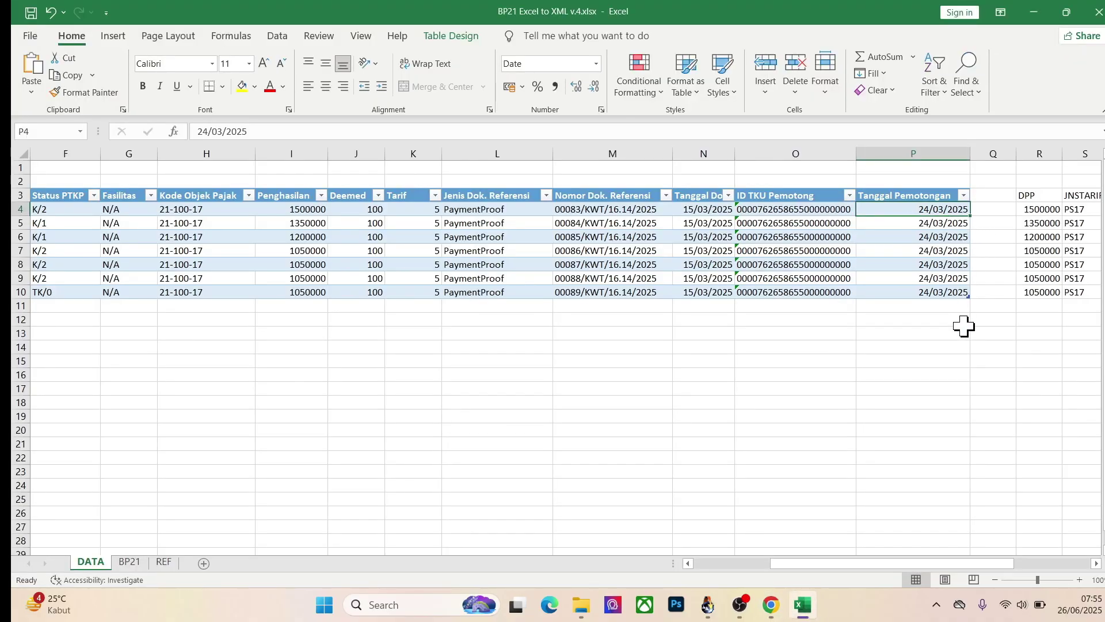
Step: Step through row 4's TER calculation columns, then return to column A
key(Right)
key(Right)
key(Right)
key(Right)
key(Right)
key(Right)
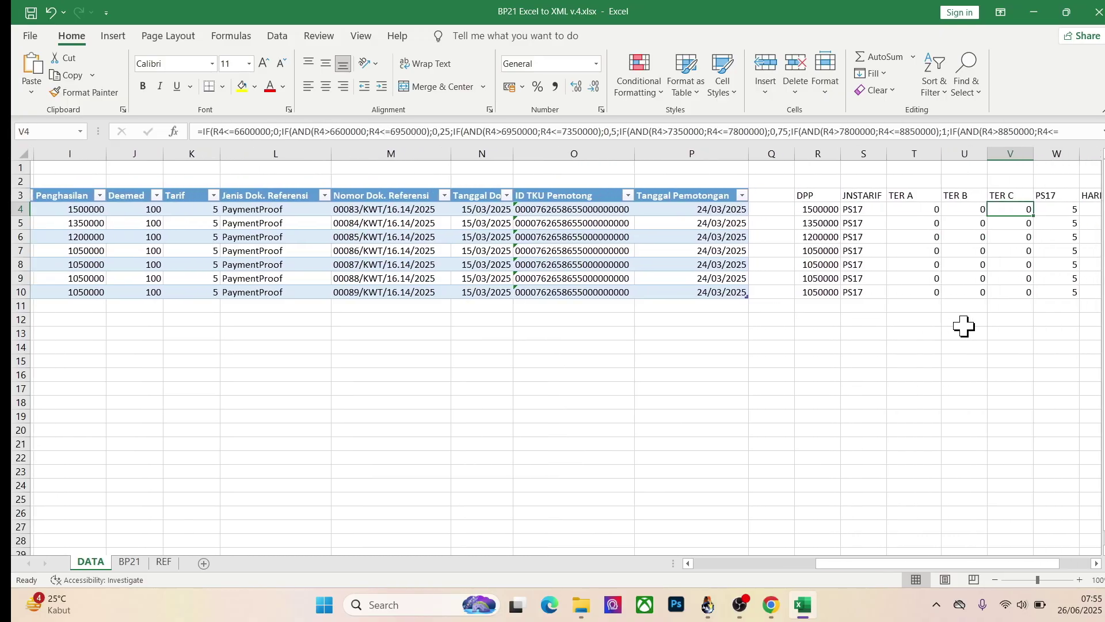
key(Right)
key(Right)
key(Right)
key(Right)
key(Right)
key(Left)
key(Left)
key(Left)
key(Left)
key(Left)
key(Left)
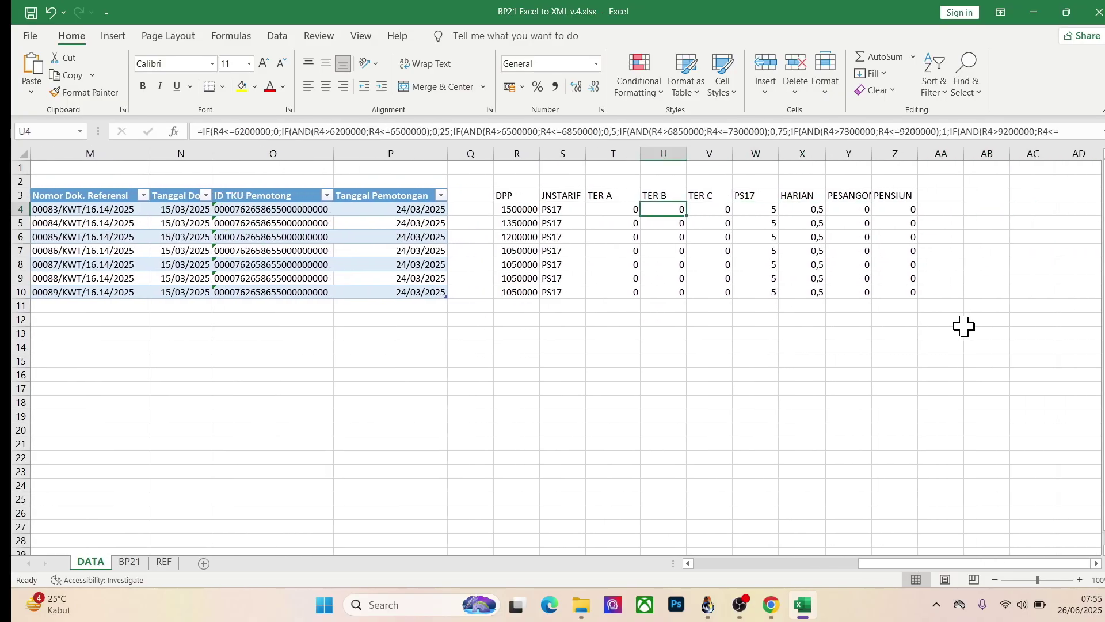
key(Left)
key(Left)
key(Left)
key(Left)
key(Left)
key(Left)
key(Left)
key(Left)
key(Left)
key(Left)
key(Left)
key(Left)
key(Left)
key(Left)
key(Left)
key(Left)
key(Left)
key(Left)
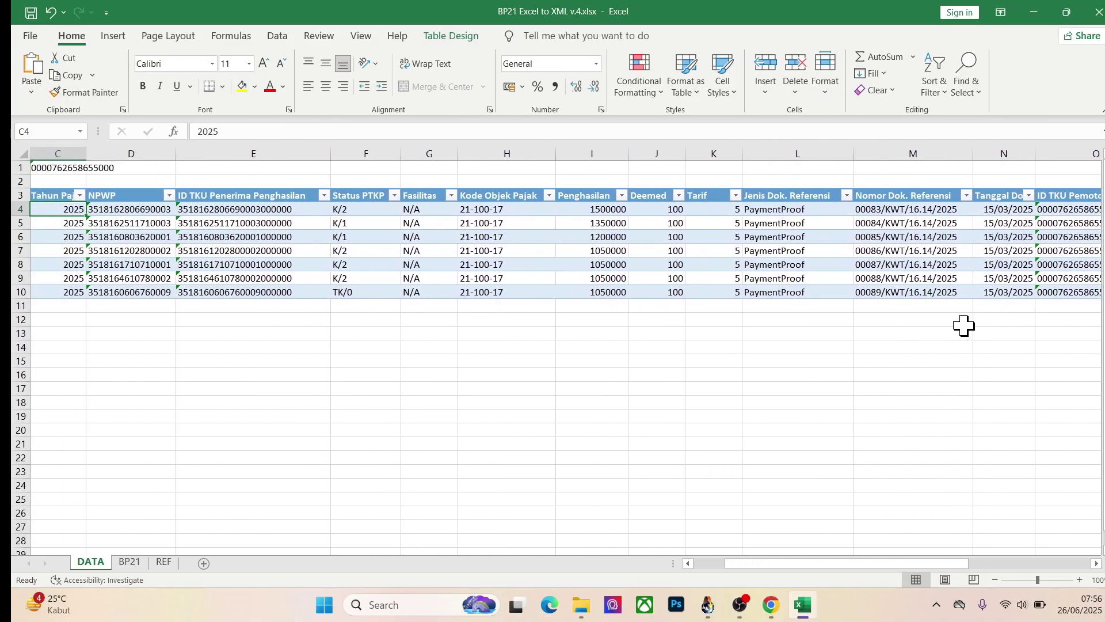
key(Left)
key(Left)
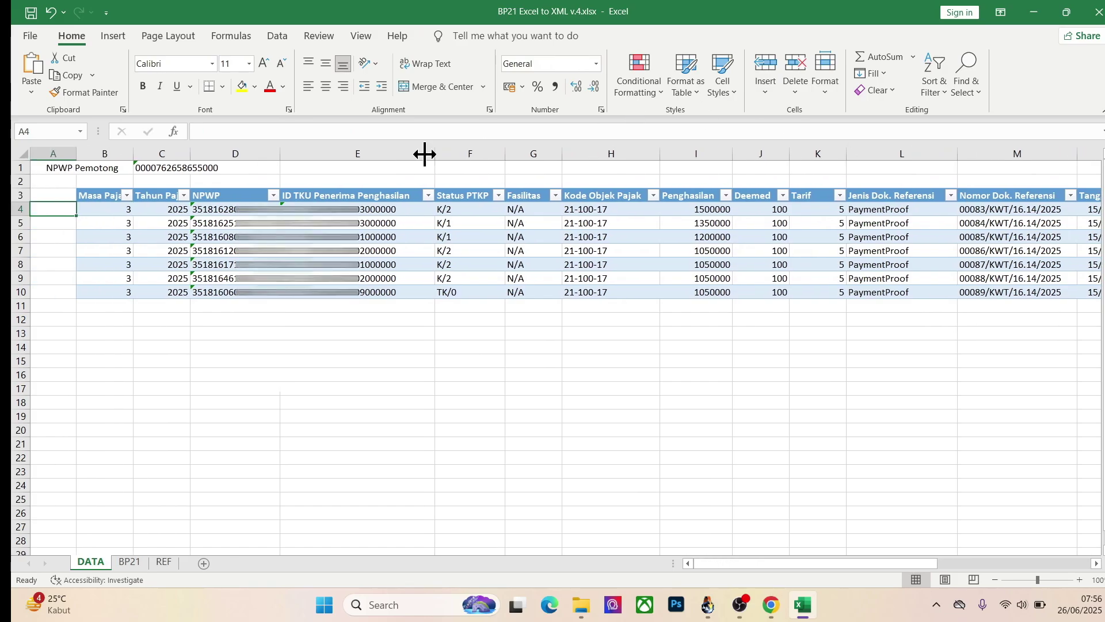
Step: Start a Save As into the bp21 folder with XML Spreadsheet 2003 as the file type
click(31, 38)
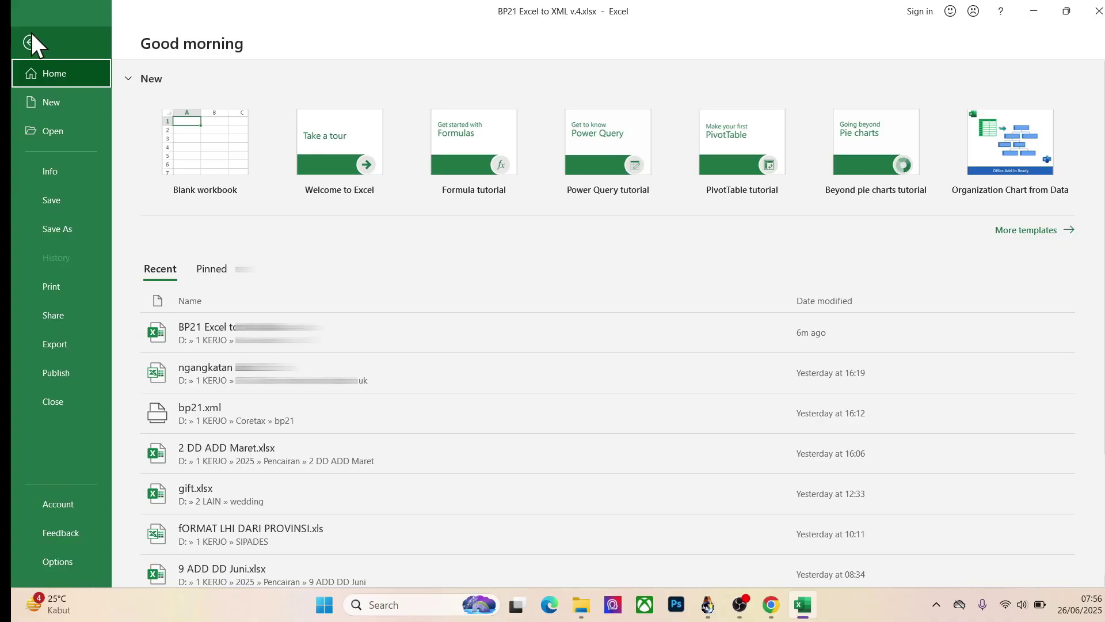
click(84, 229)
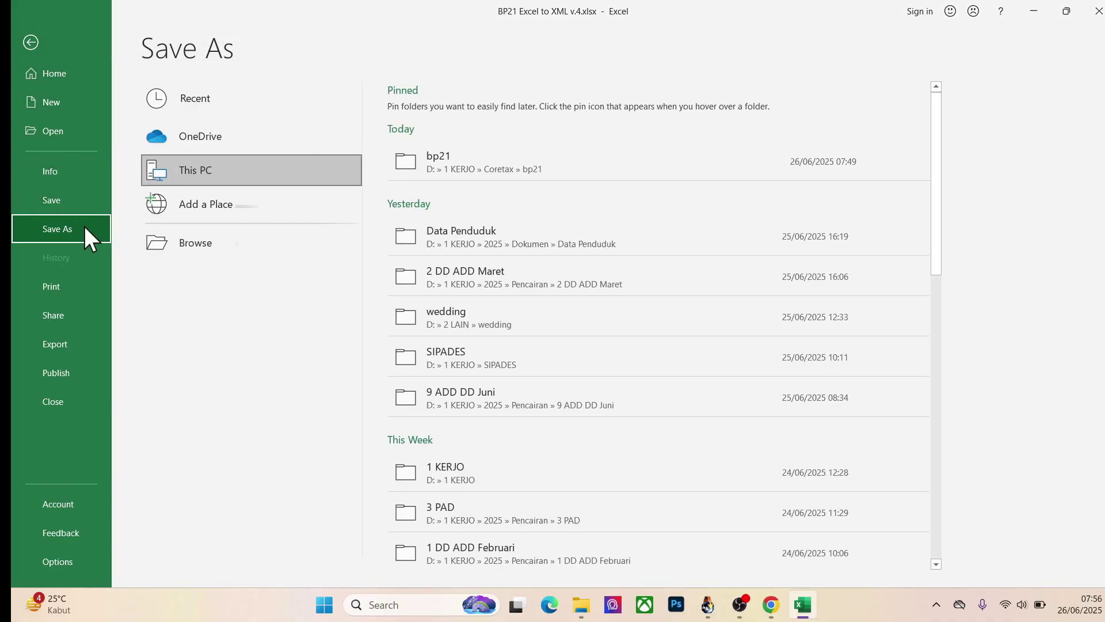
click(456, 165)
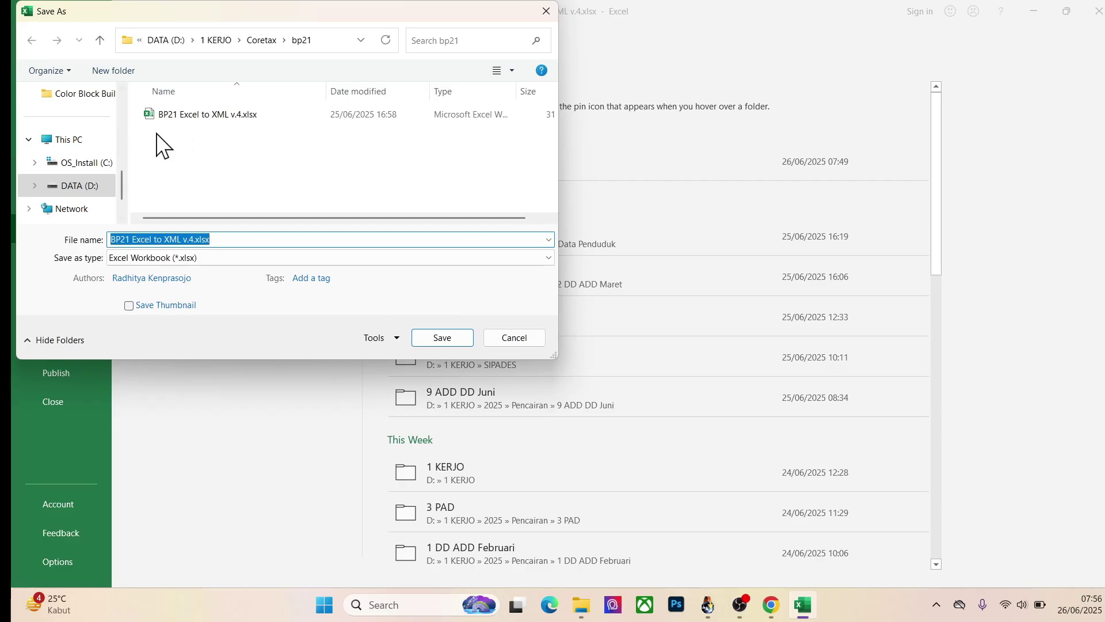
click(207, 261)
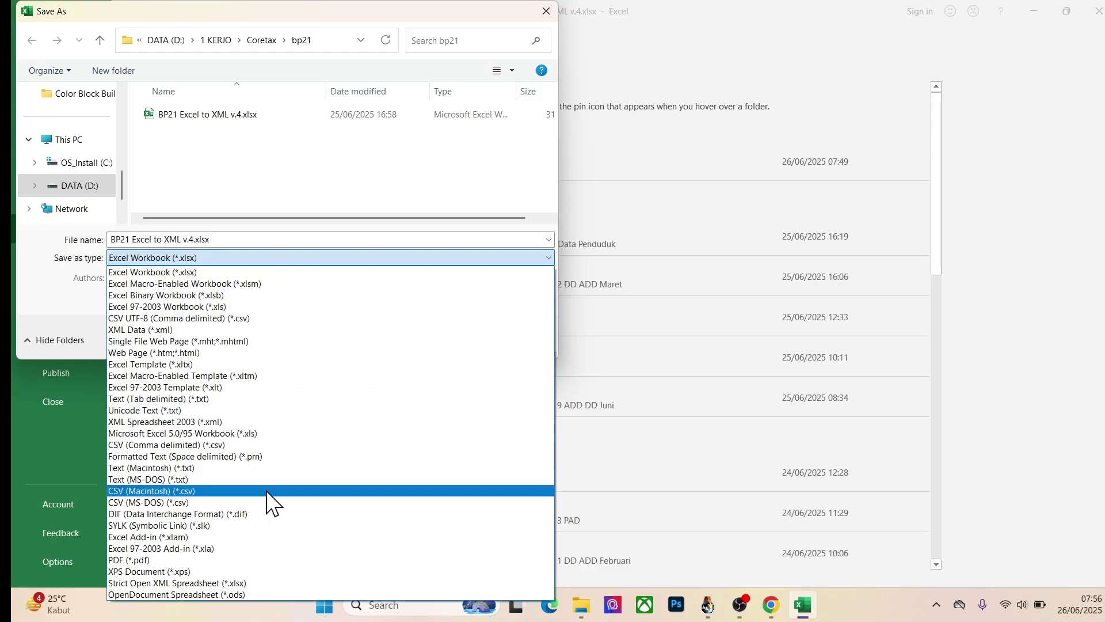
click(191, 423)
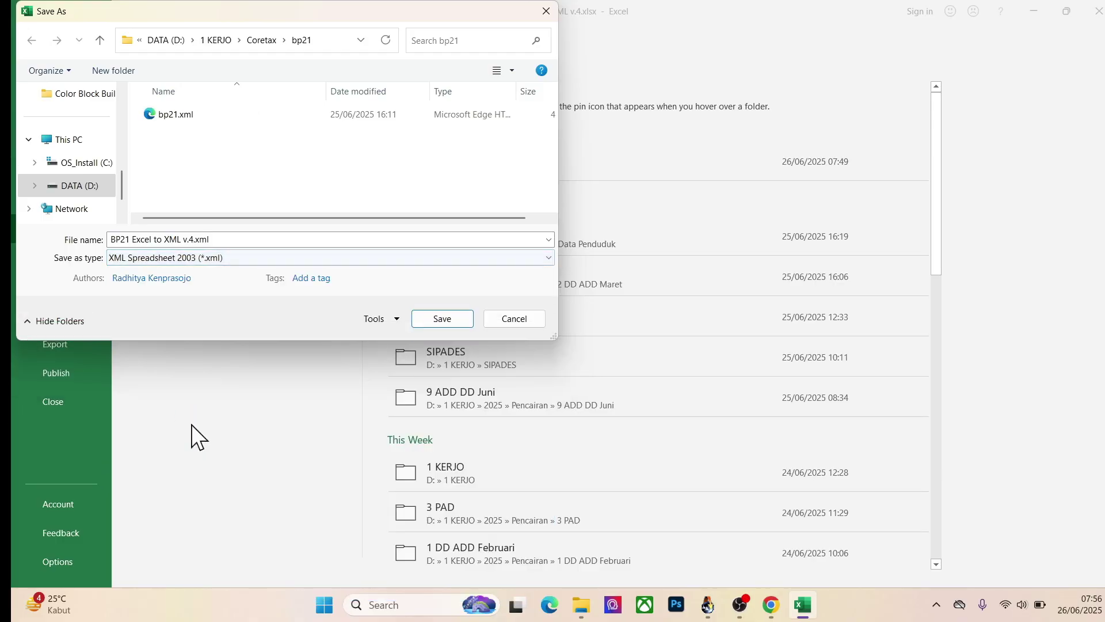
Step: Prefix the file name with 'HR' and save, confirming the XML Spreadsheet 2003 format
click(252, 239)
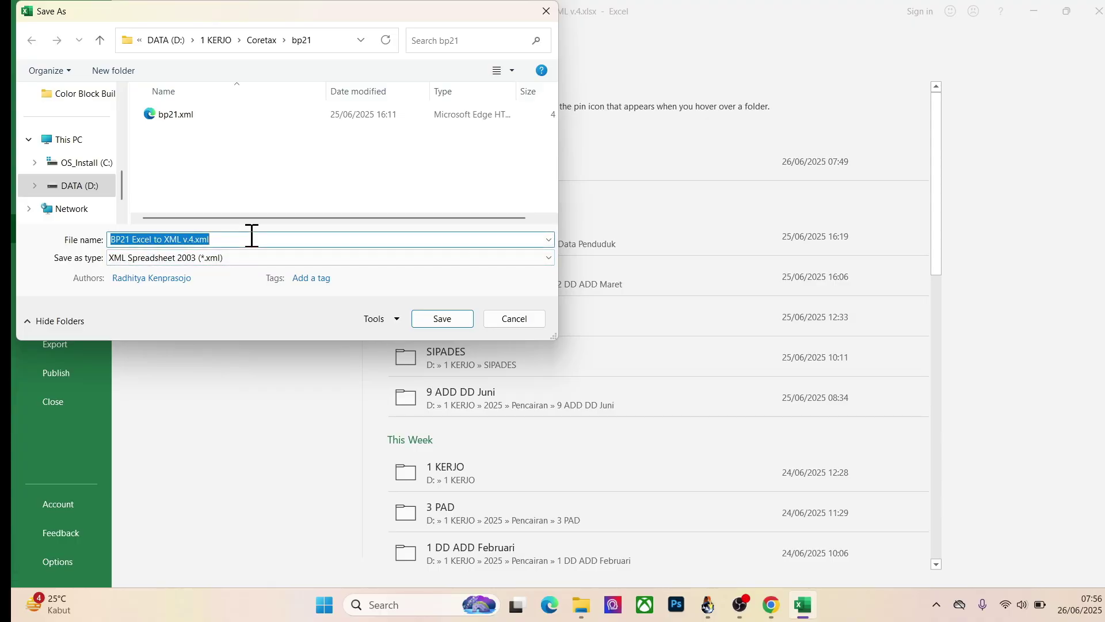
key(Home)
text(HR)
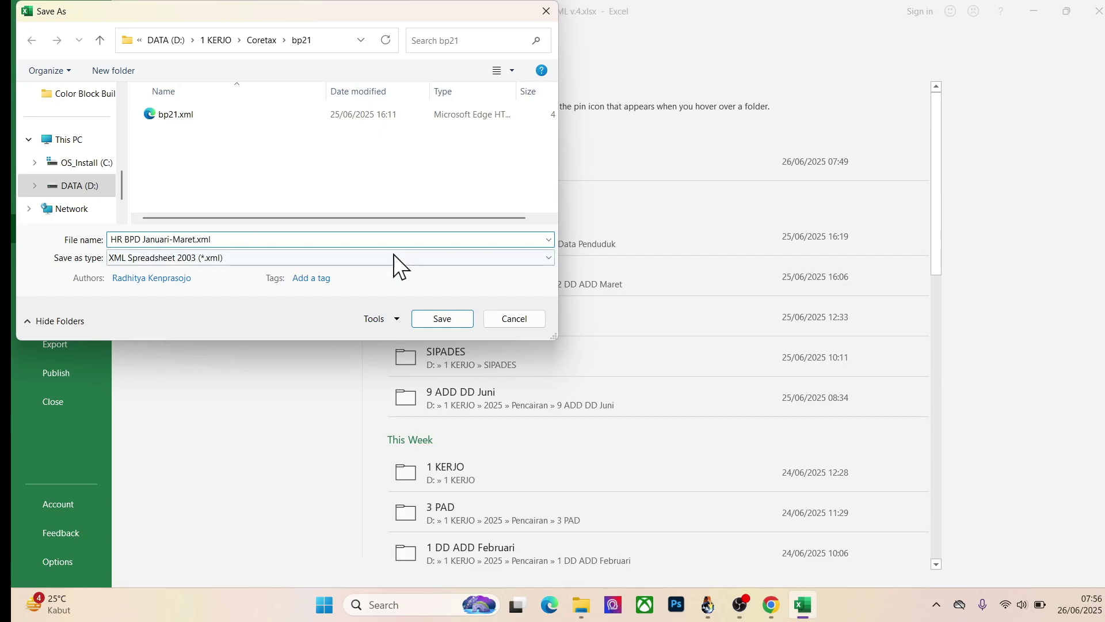
click(435, 322)
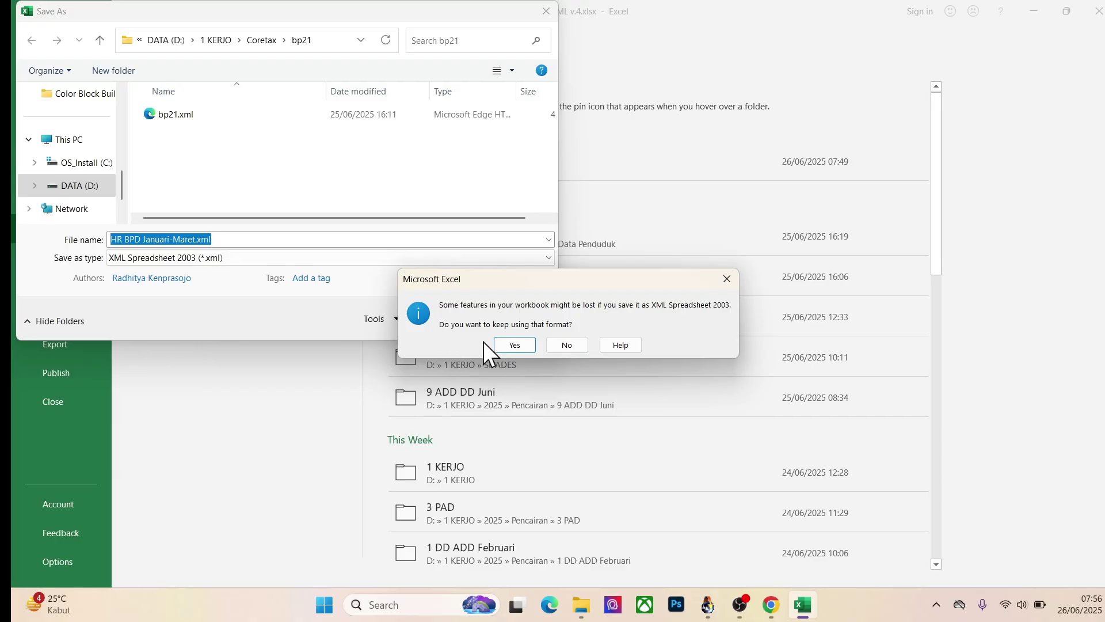
click(509, 349)
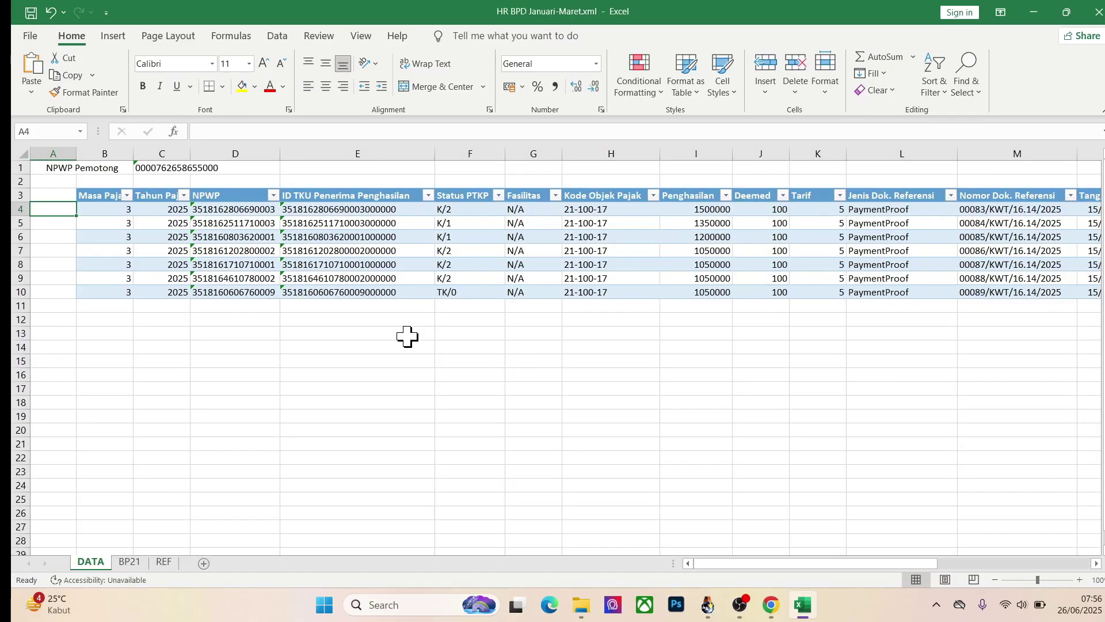
click(407, 335)
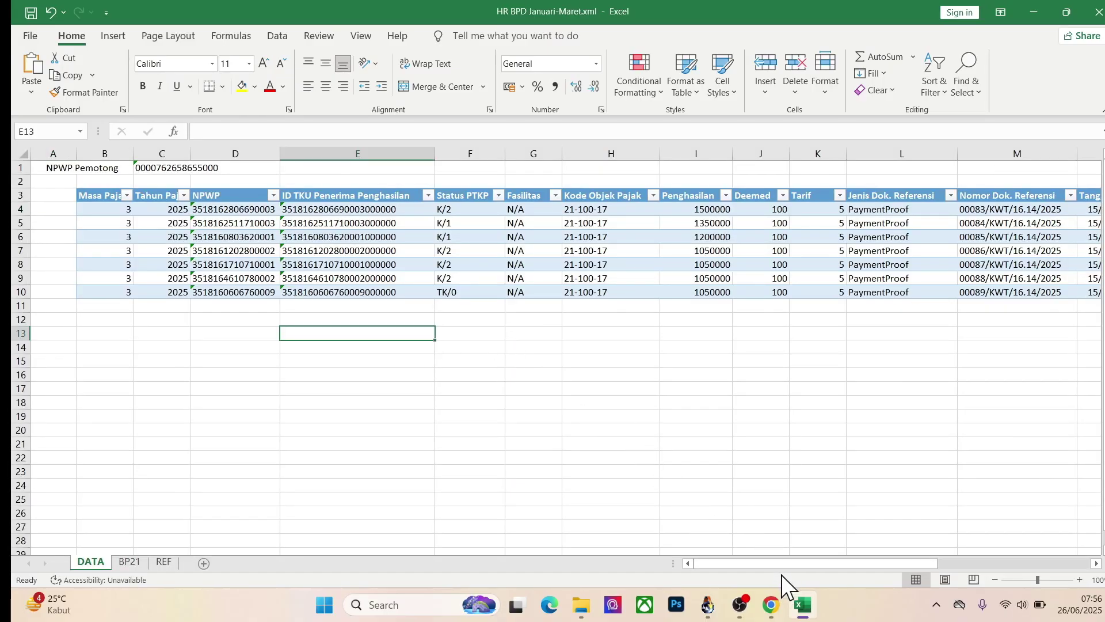
Step: On Coretax's eBupot BP21 page, start an XML import via Impor data
click(771, 604)
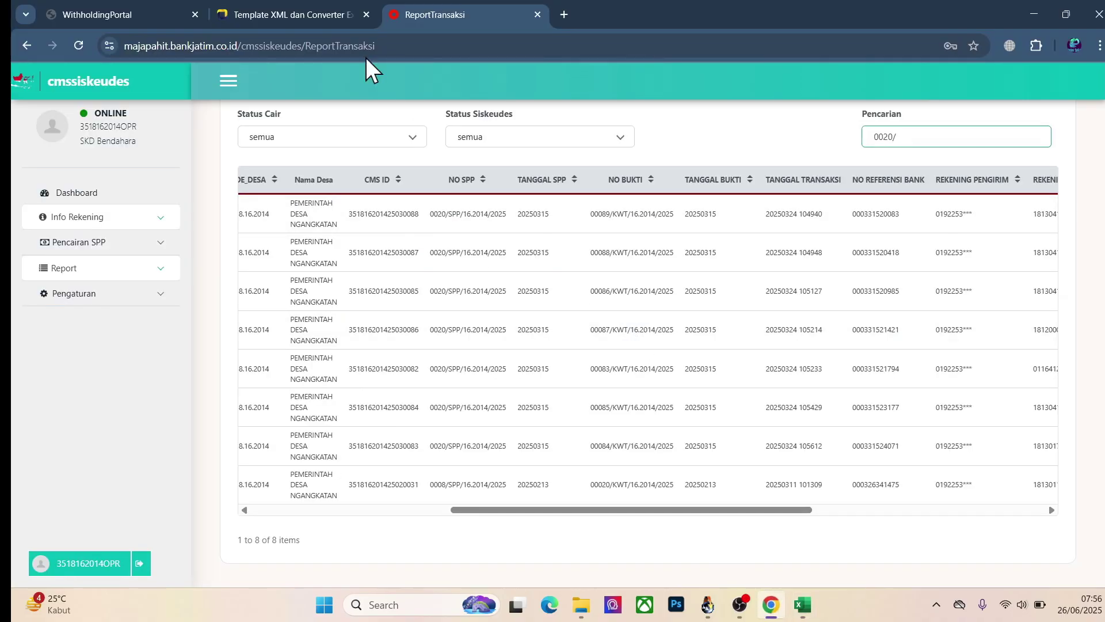
click(138, 11)
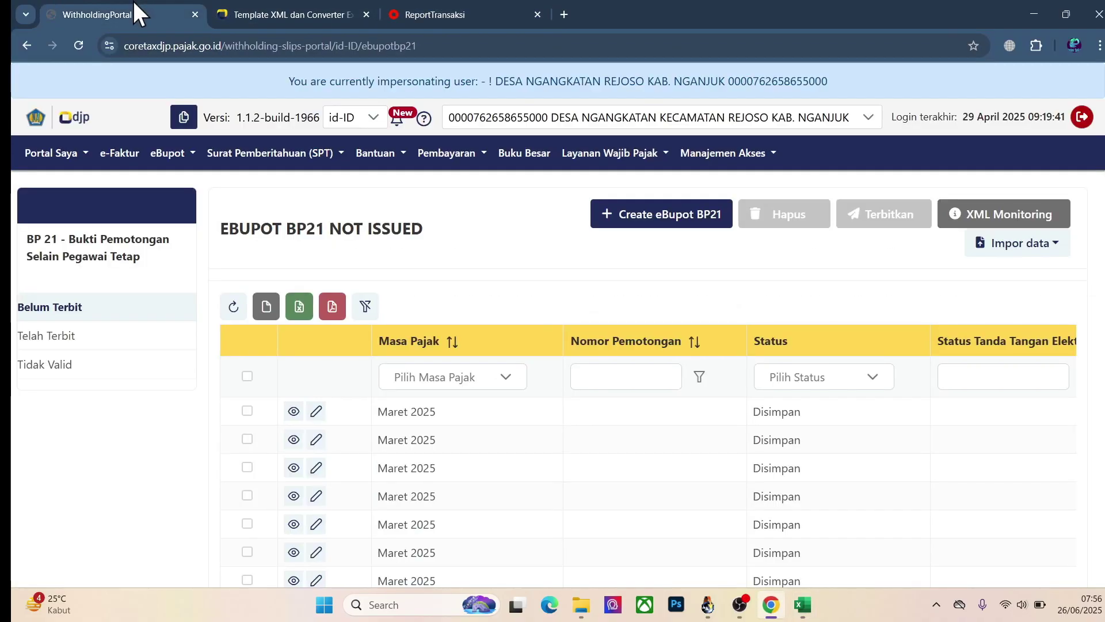
click(1030, 253)
click(1014, 278)
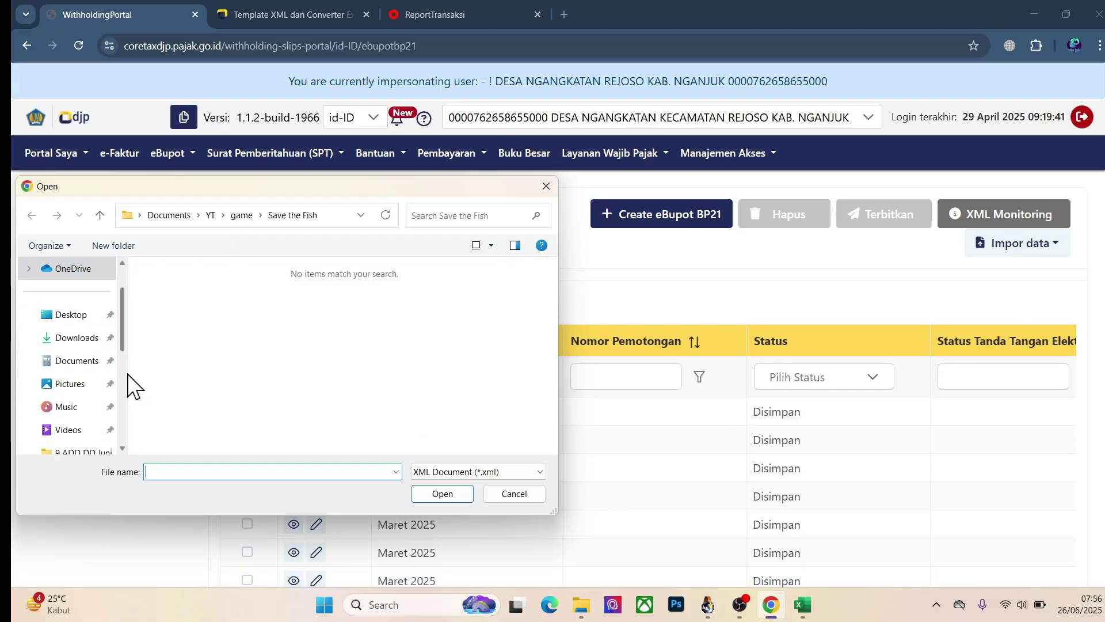
Step: Upload HR BPD Januari-Maret.xml from the bp21 folder and review the not-issued list
scroll(128, 379, down, 2)
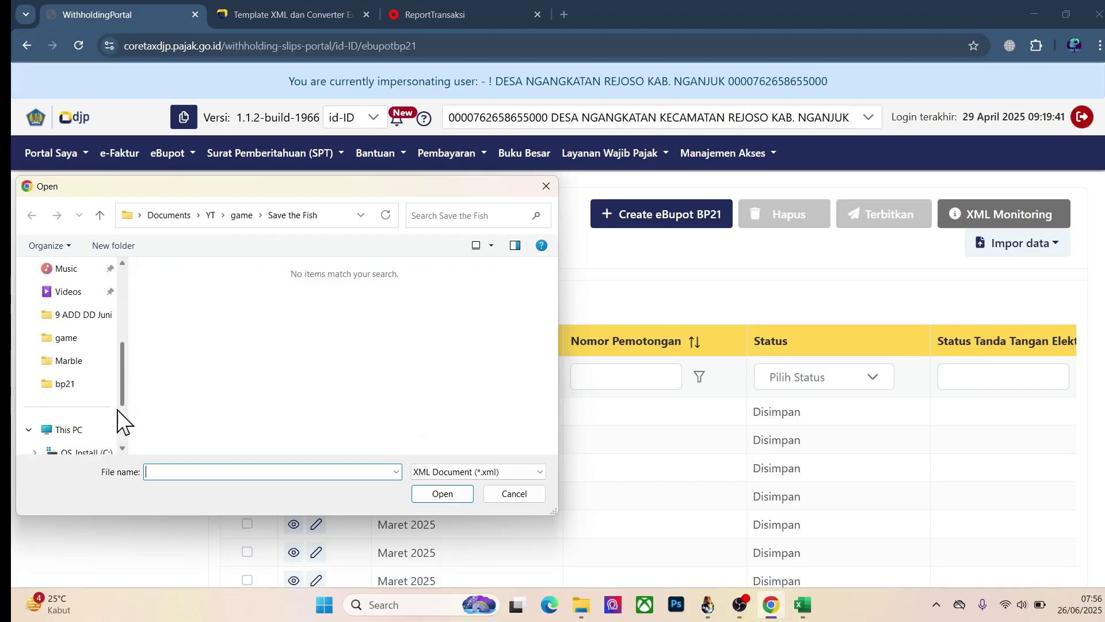
click(68, 384)
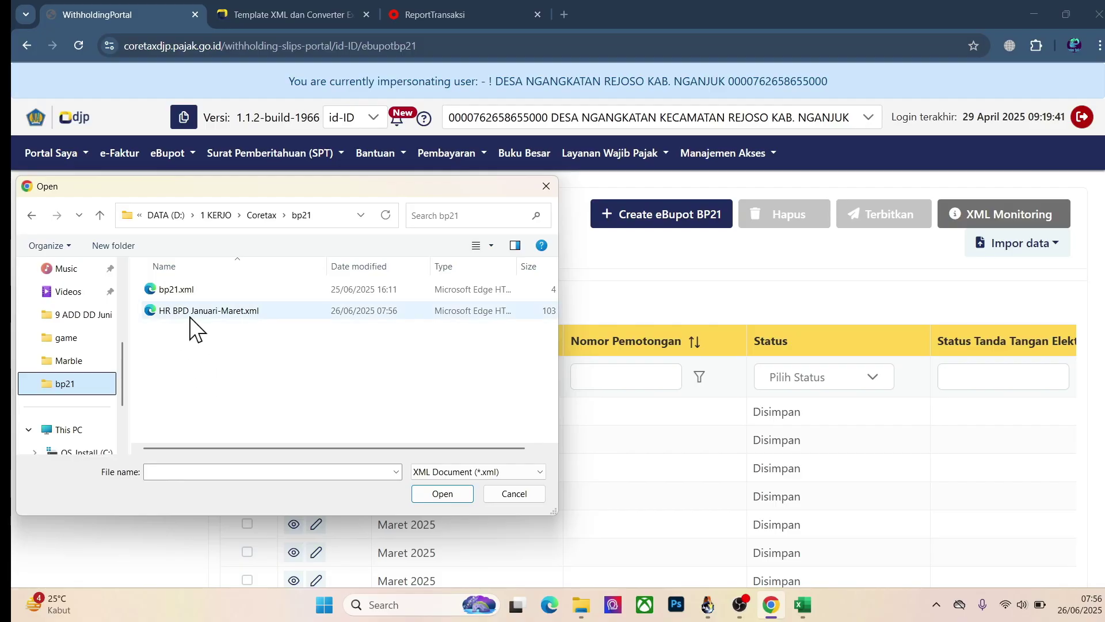
click(192, 313)
click(442, 492)
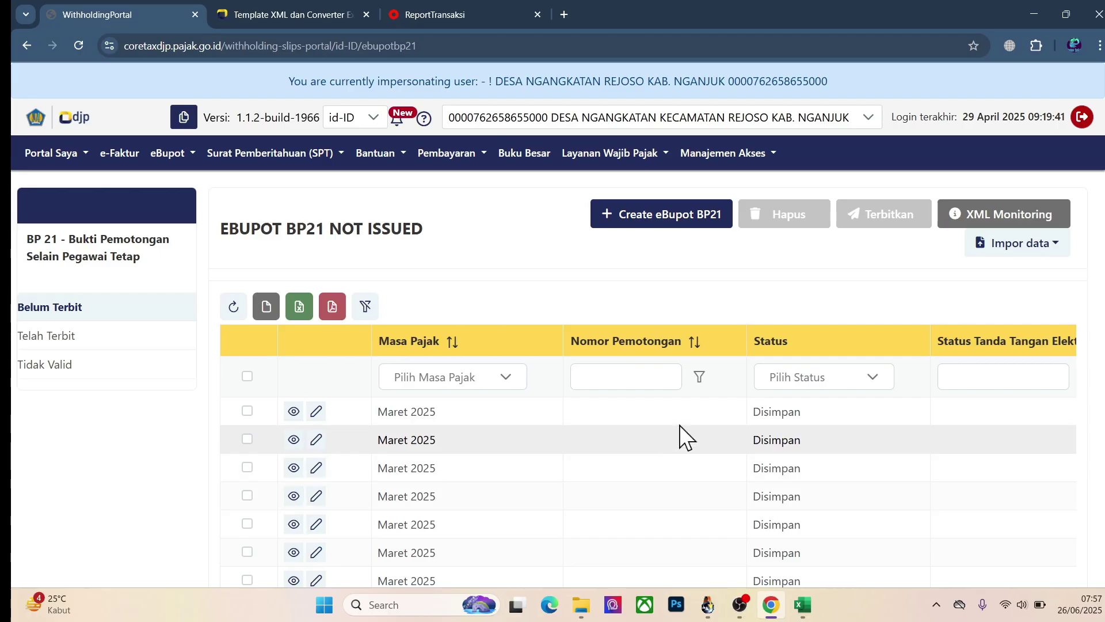
scroll(682, 437, down, 5)
scroll(682, 440, up, 1)
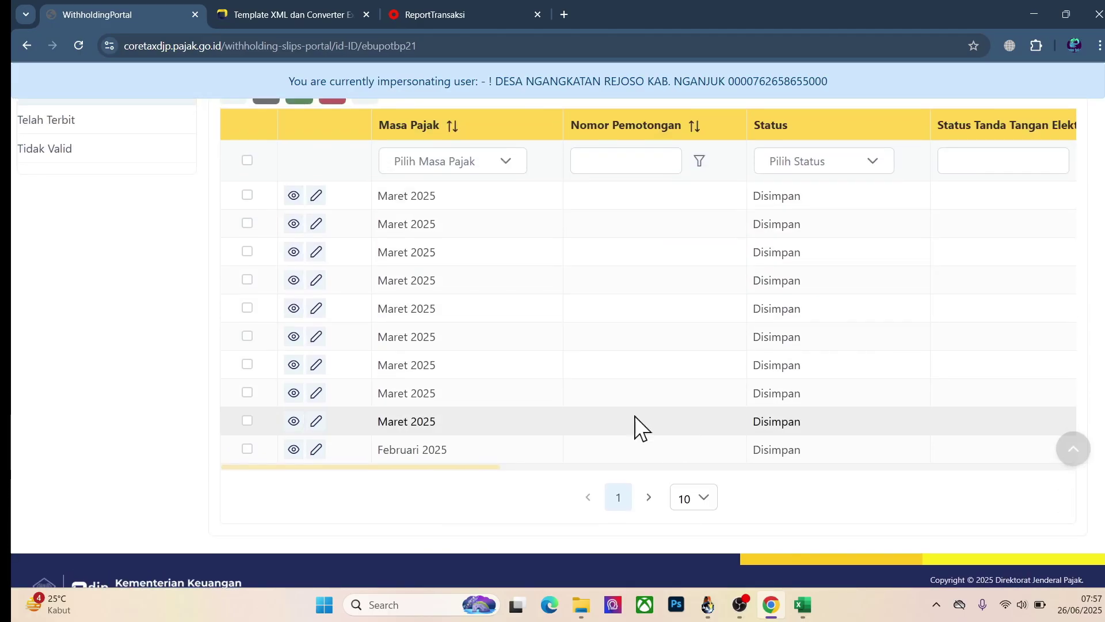
scroll(499, 311, up, 2)
scroll(499, 309, up, 2)
scroll(499, 309, down, 2)
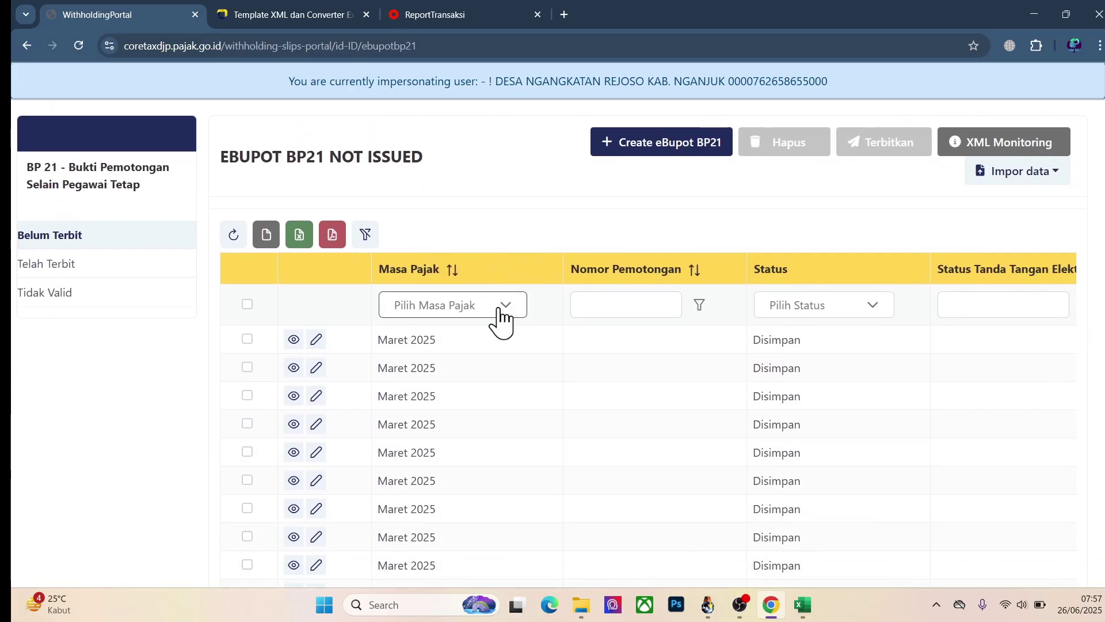
Step: Check the XML Monitoring upload status, then close the log
click(1004, 151)
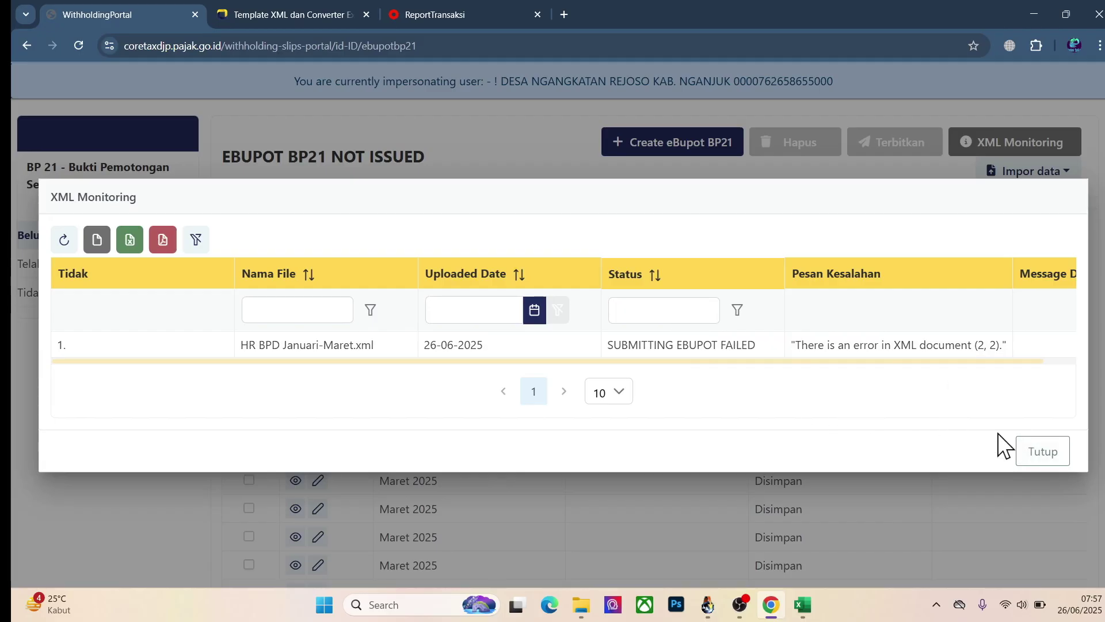
click(1042, 454)
Step: Reopen XML Monitoring to confirm HR BPD Januari-Maret2.xml created 7 EBUPOTBP21 records
scroll(783, 344, down, 2)
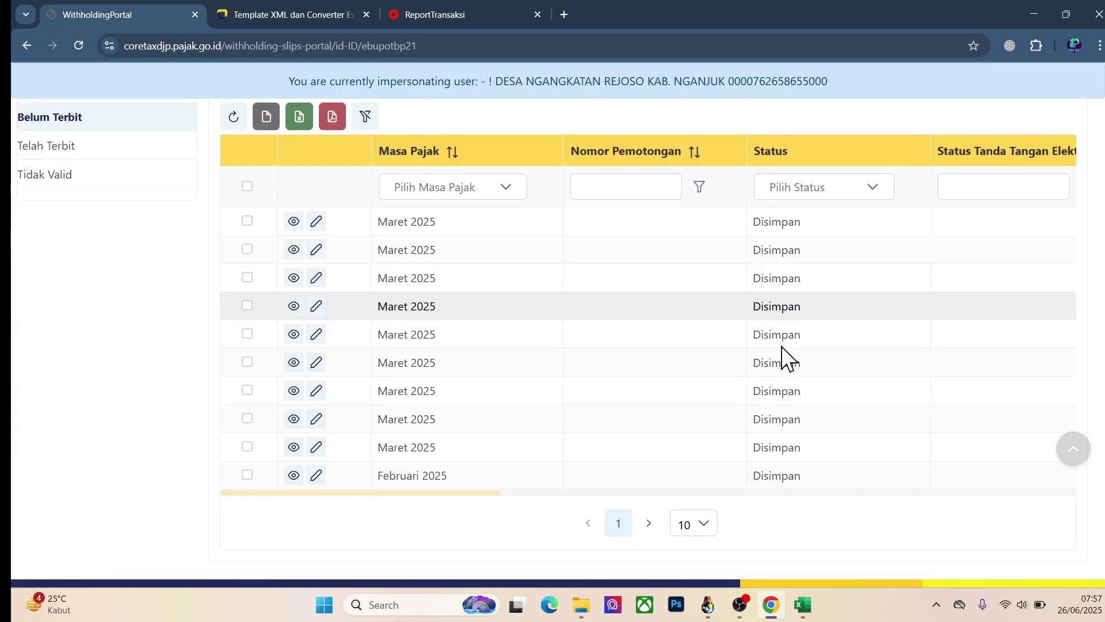
scroll(782, 346, down, 1)
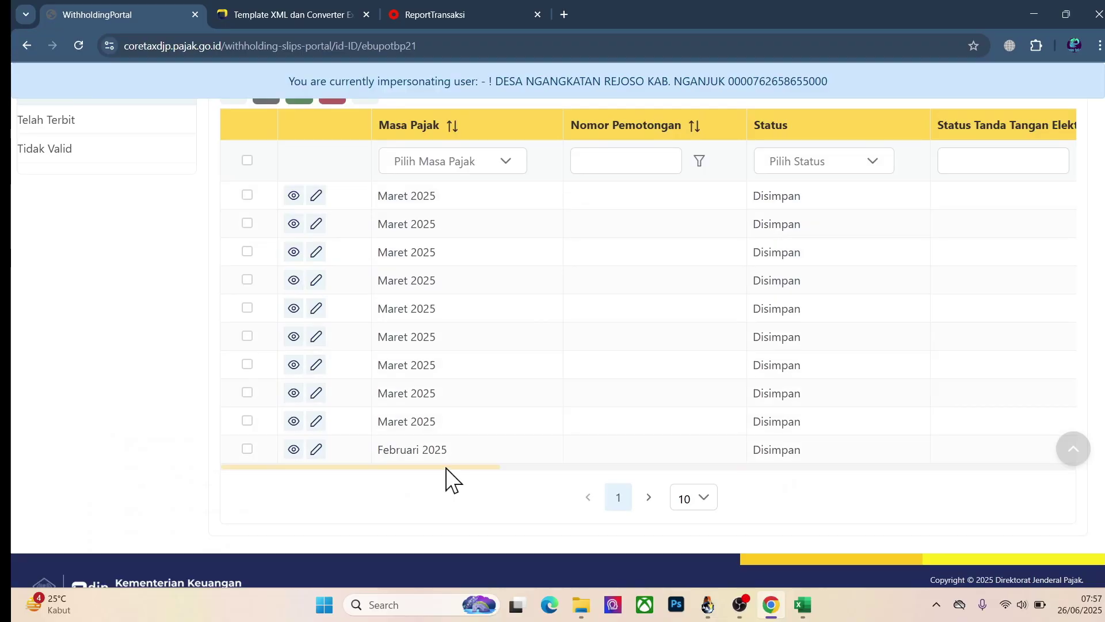
drag(446, 467, 821, 466)
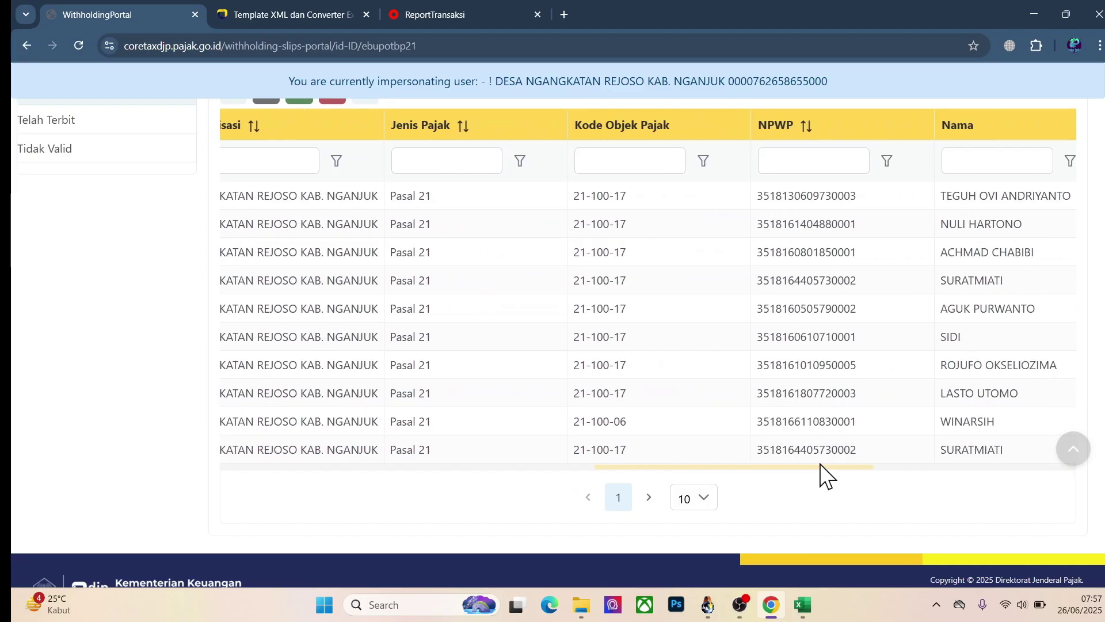
scroll(834, 437, up, 4)
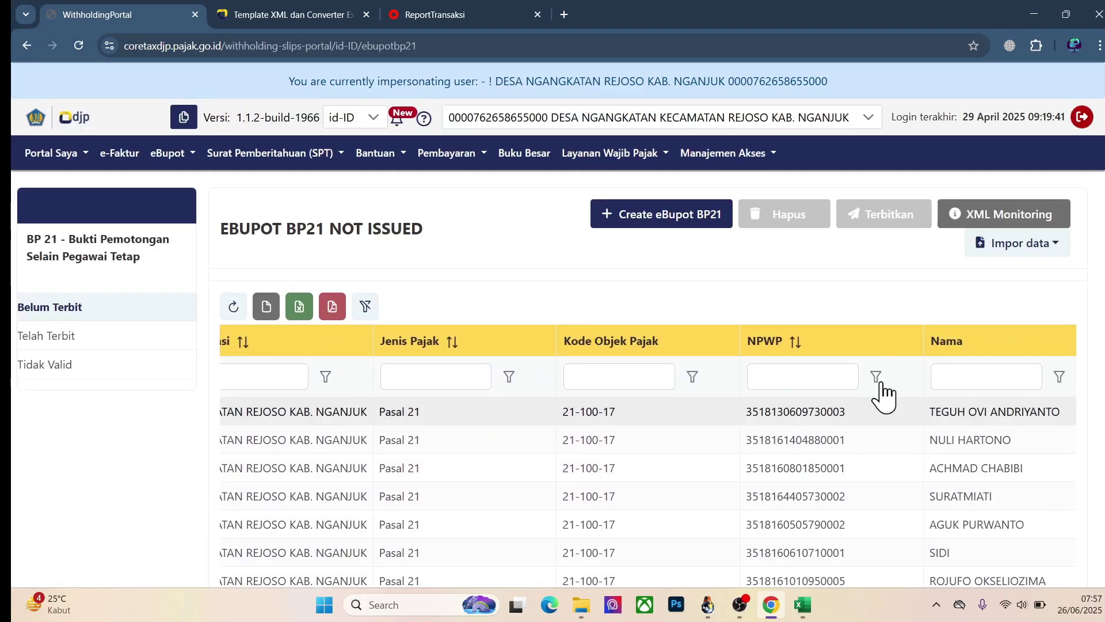
click(1019, 219)
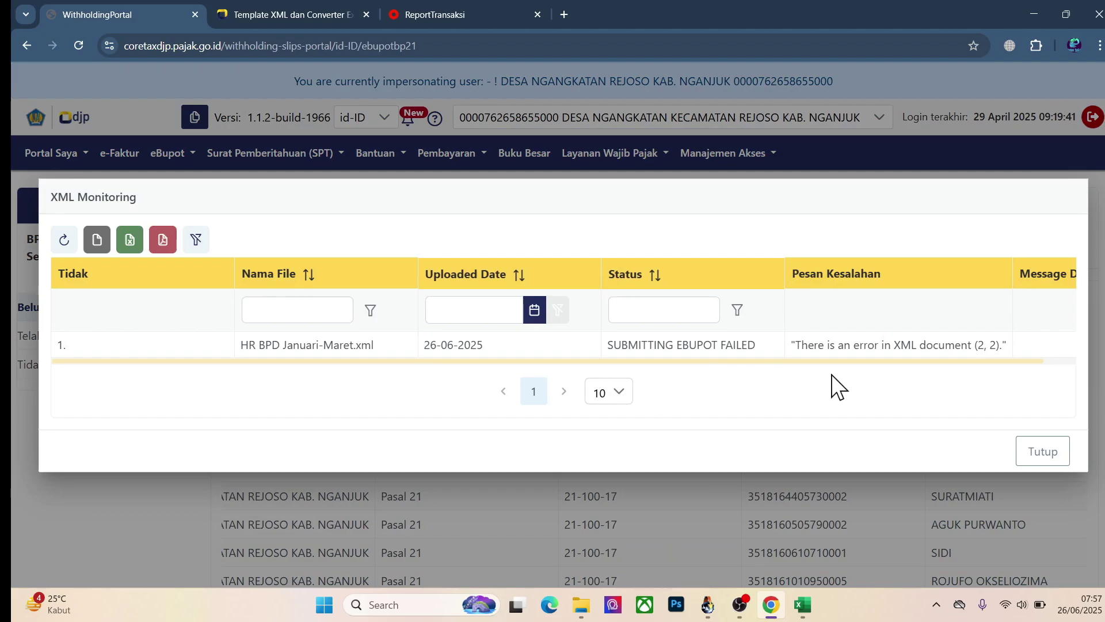
drag(866, 359, 927, 364)
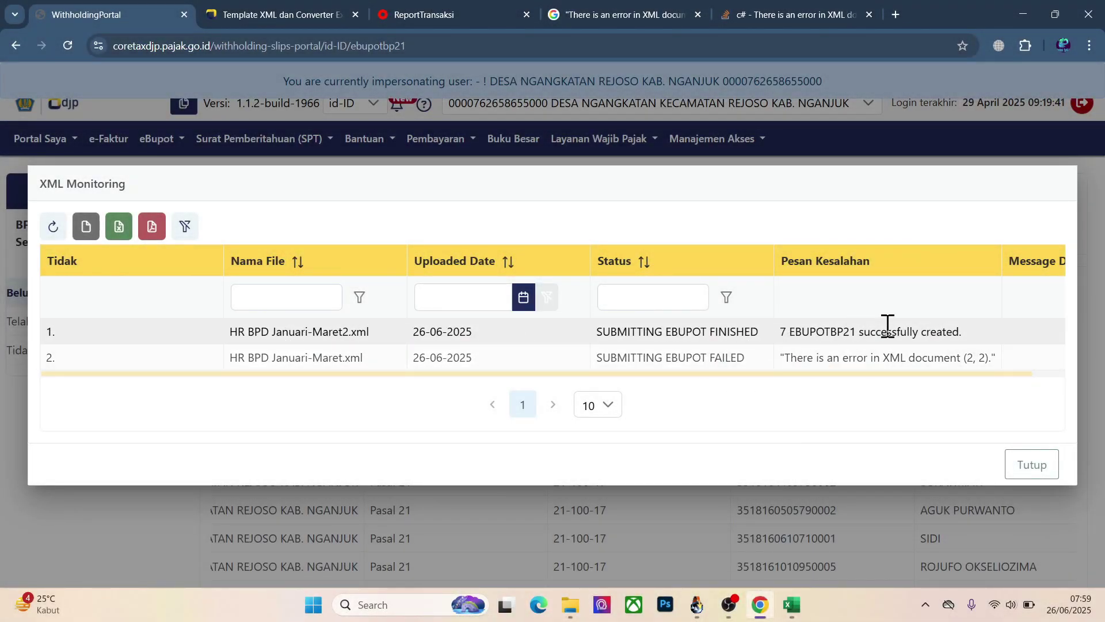
click(792, 604)
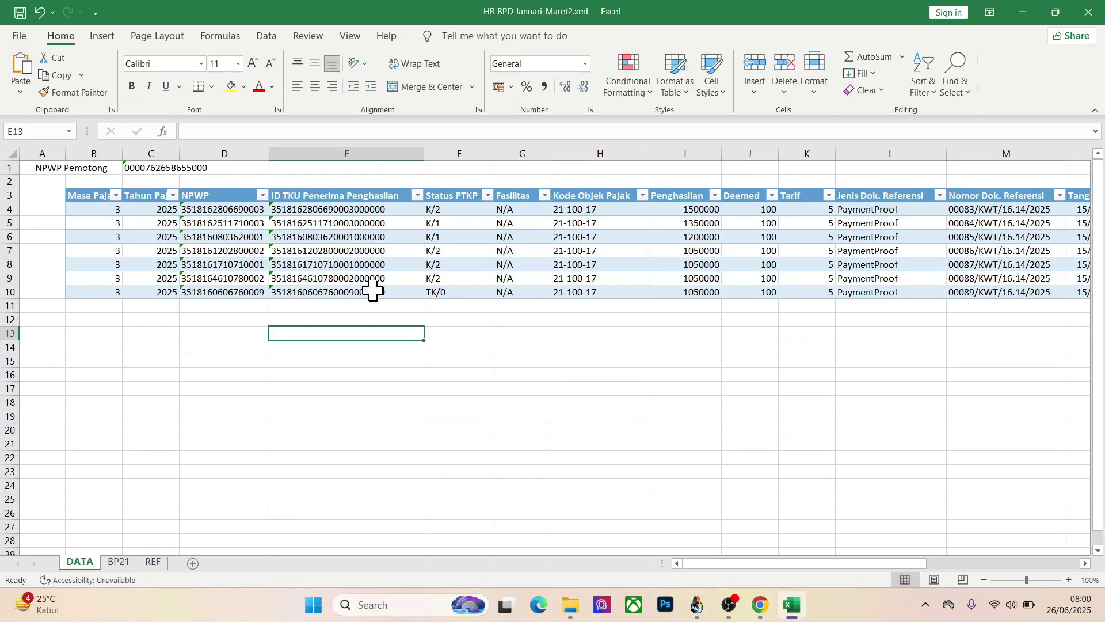
click(21, 36)
click(44, 227)
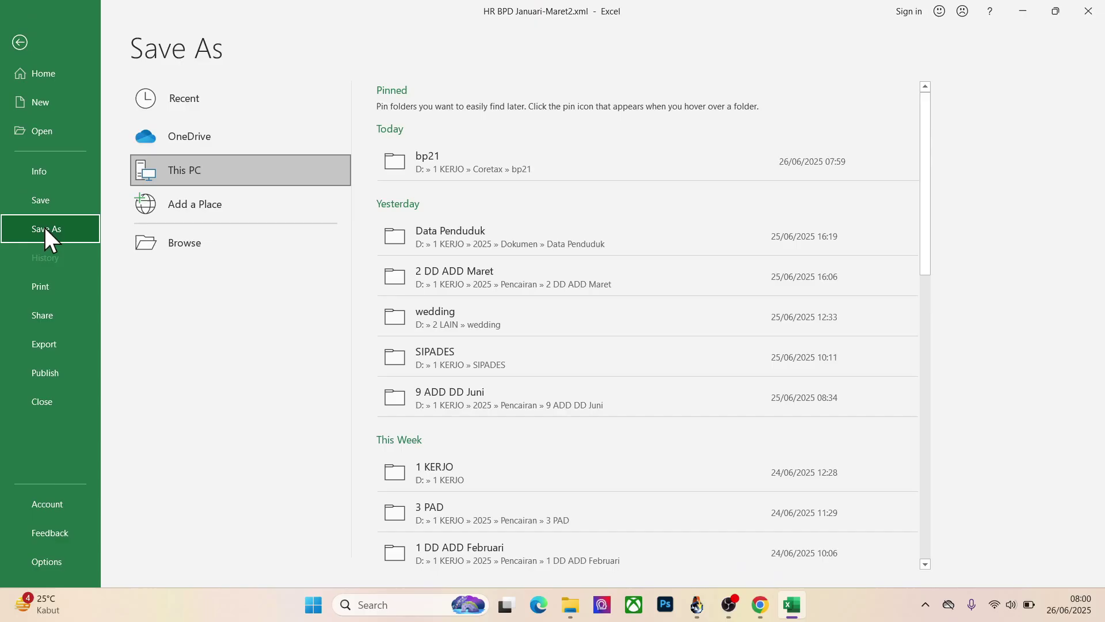
click(476, 154)
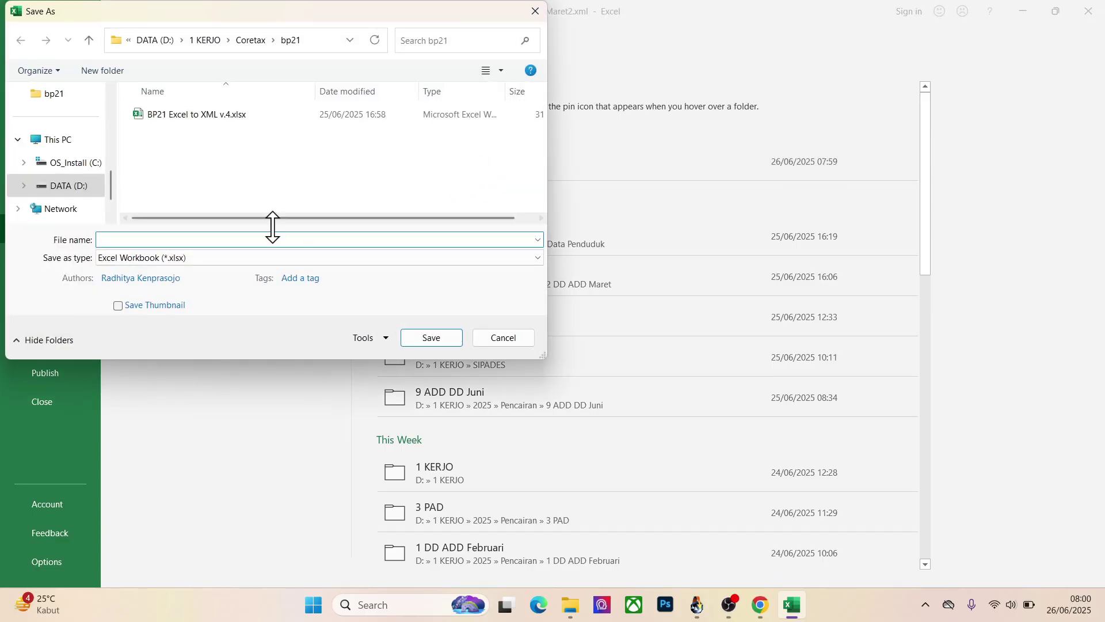
click(186, 255)
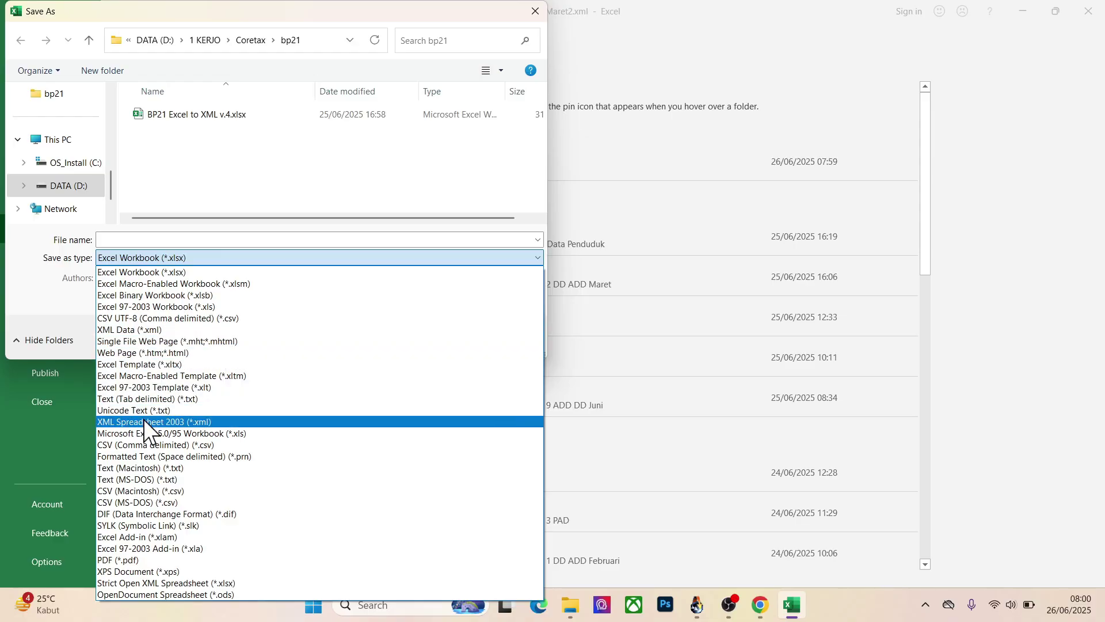
click(129, 332)
click(148, 239)
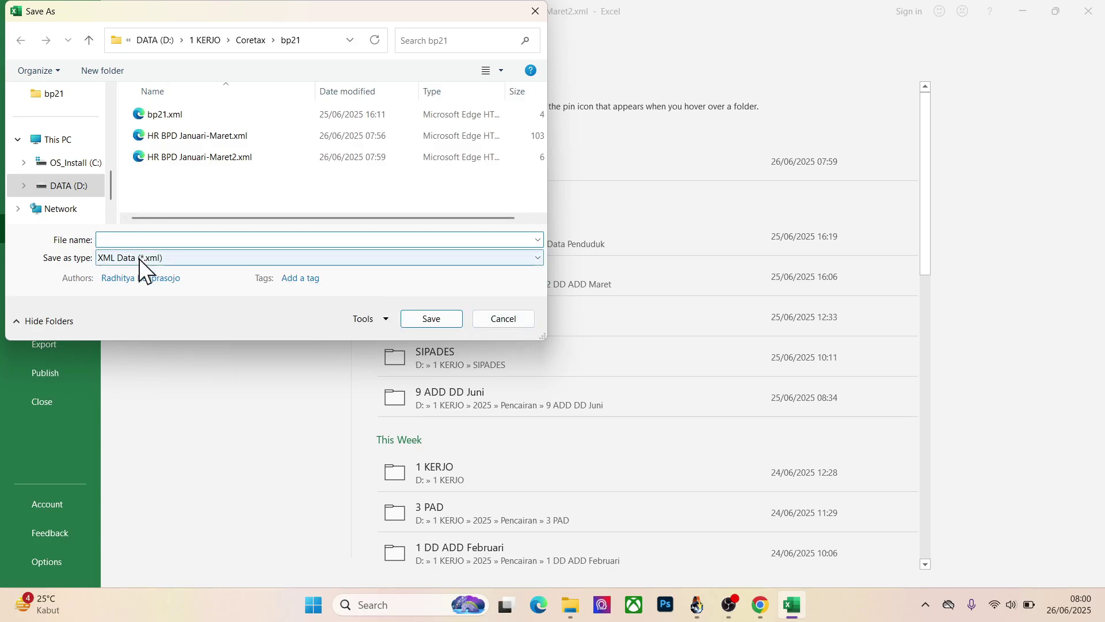
click(499, 319)
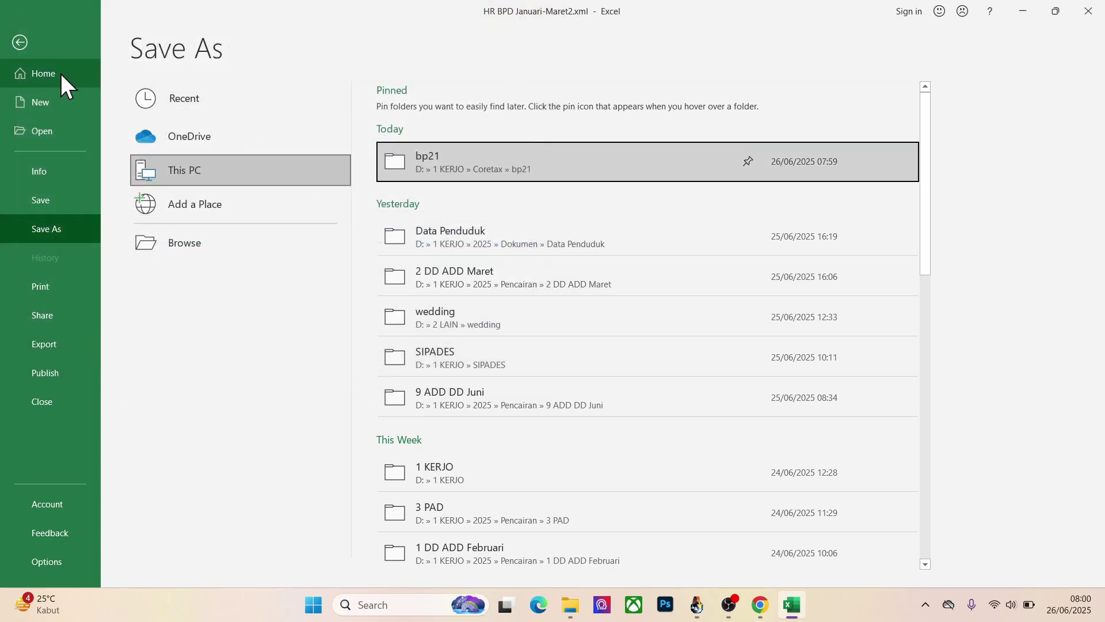
click(16, 45)
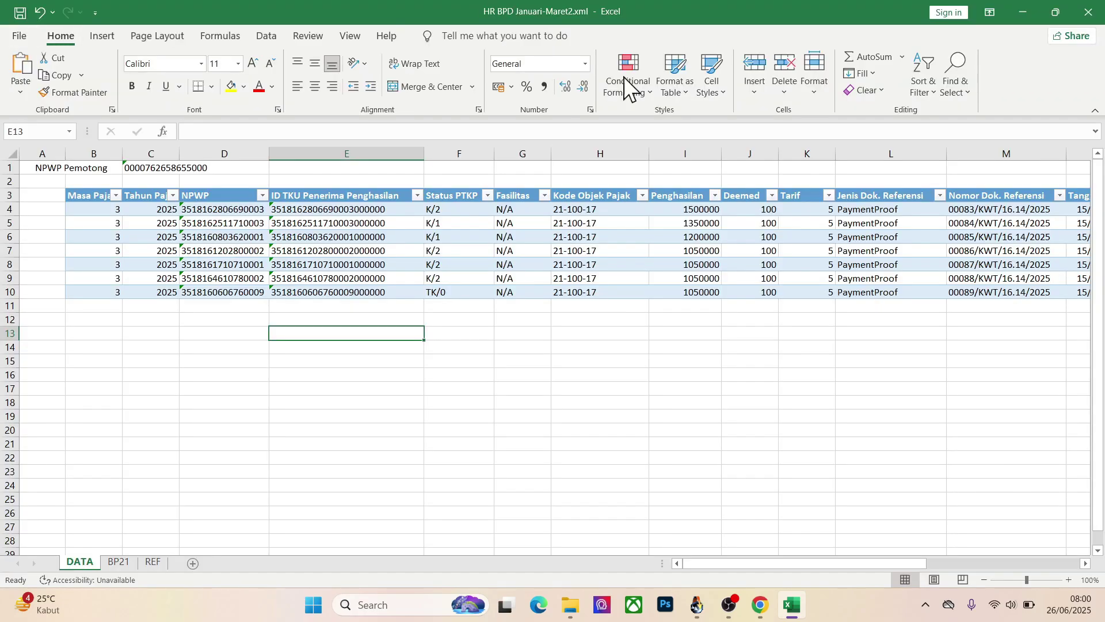
Step: Close XML Monitoring and review both pages of the BP21 record list
click(760, 604)
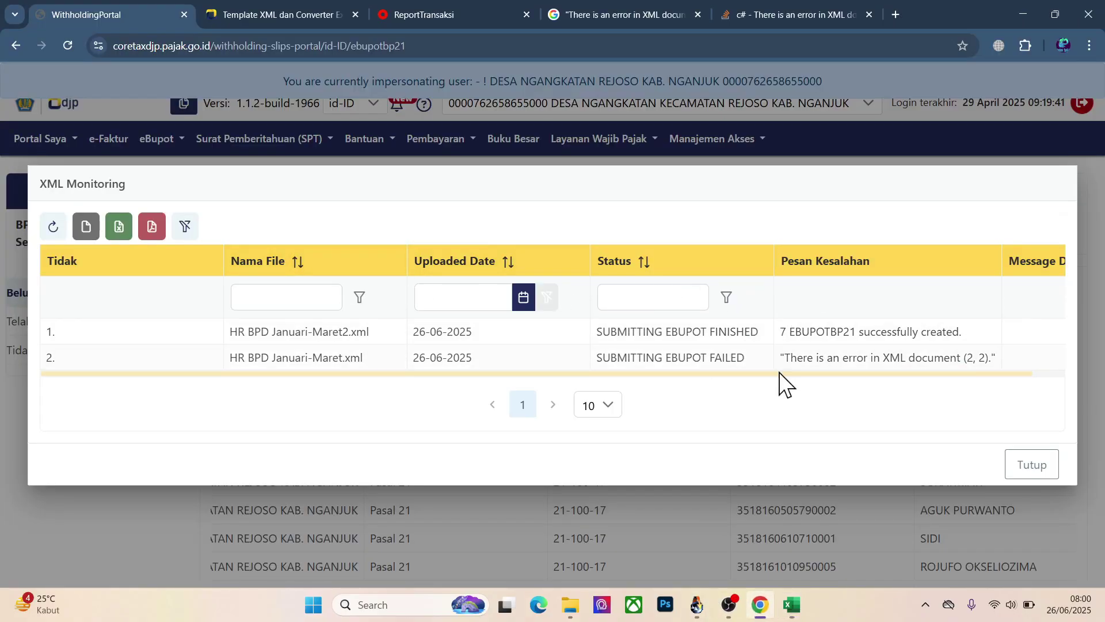
click(1036, 465)
scroll(744, 293, down, 5)
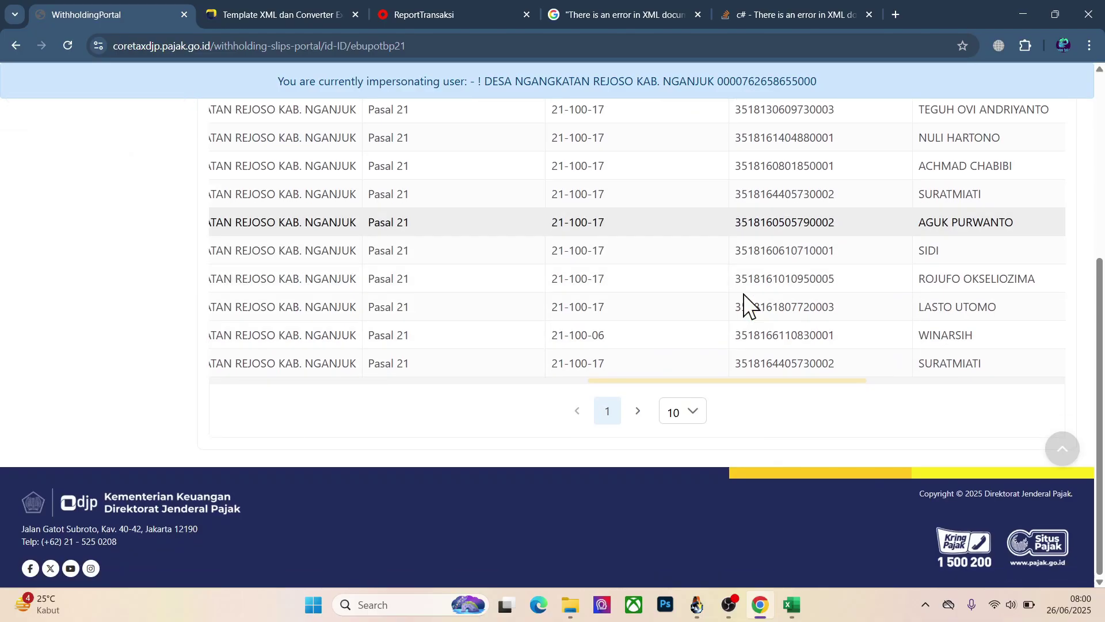
click(637, 411)
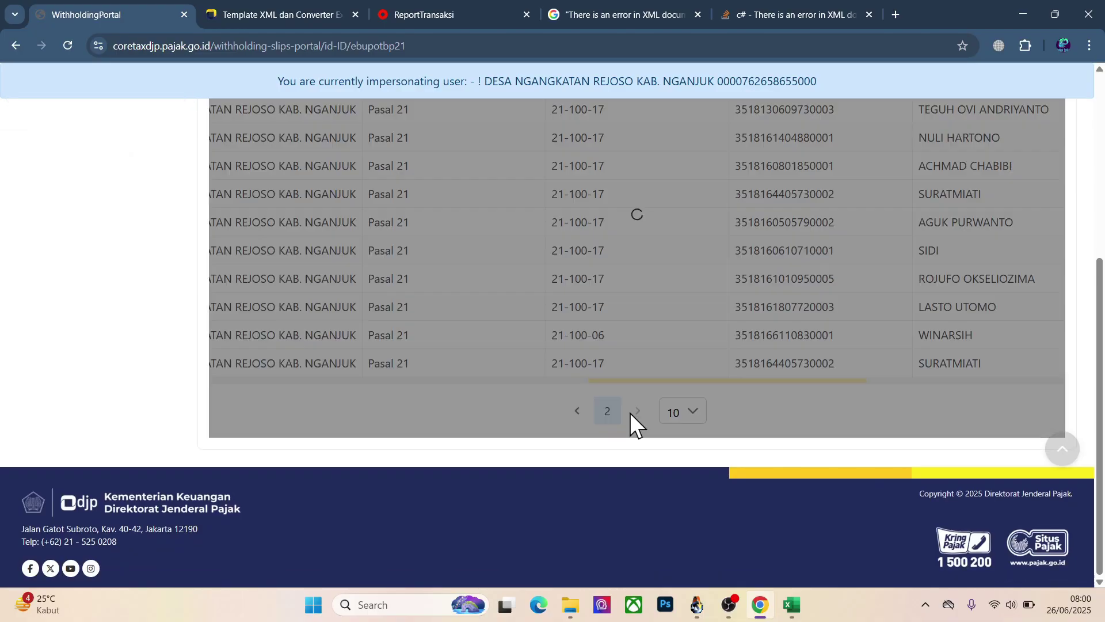
scroll(649, 388, up, 4)
scroll(649, 388, down, 4)
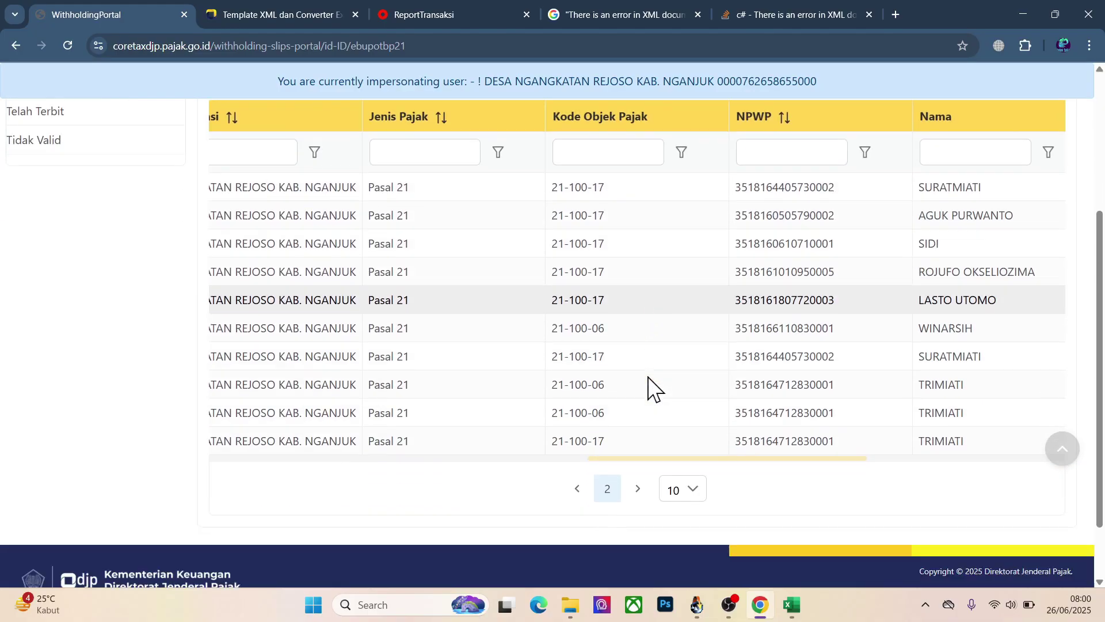
scroll(650, 388, up, 3)
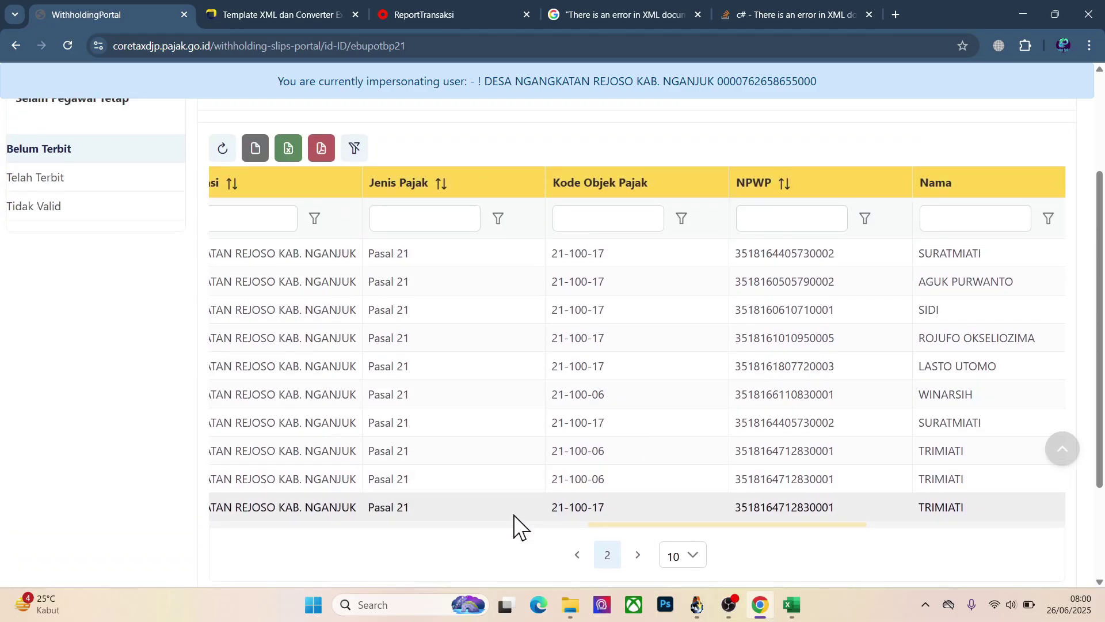
drag(610, 526, 212, 527)
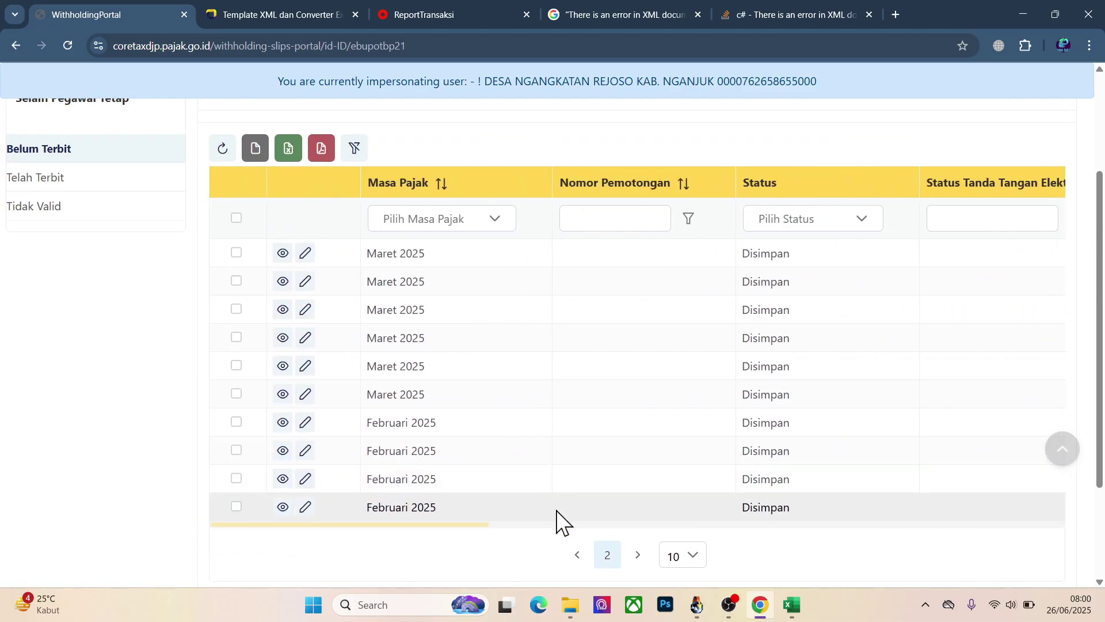
click(578, 553)
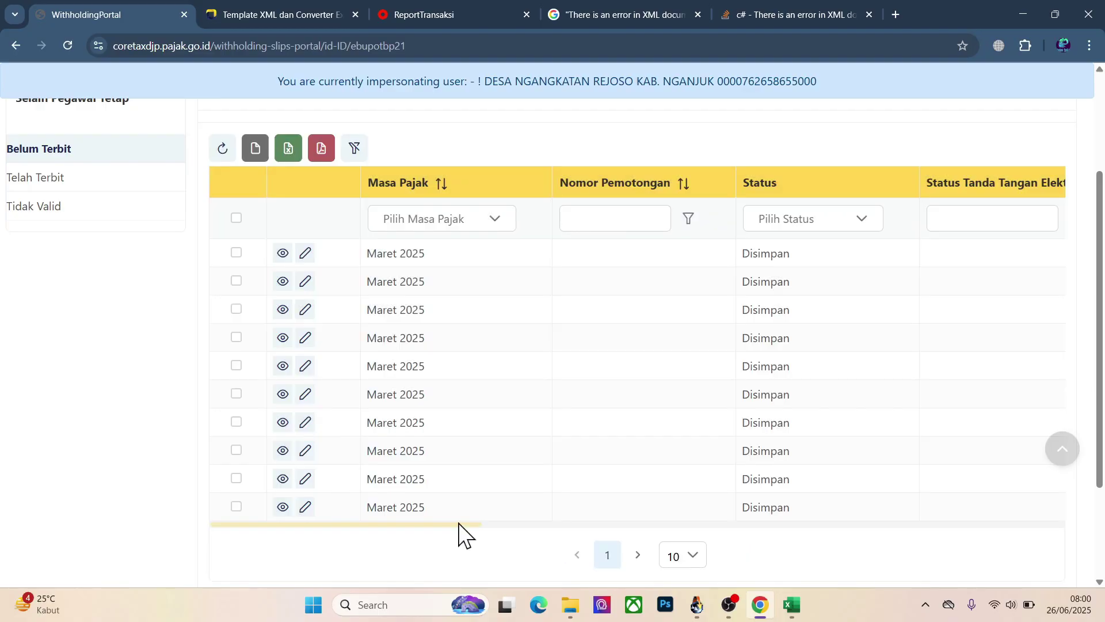
Step: Select the identity number inside a placeholder PENERIMA PENGHASILAN name
drag(458, 527, 986, 493)
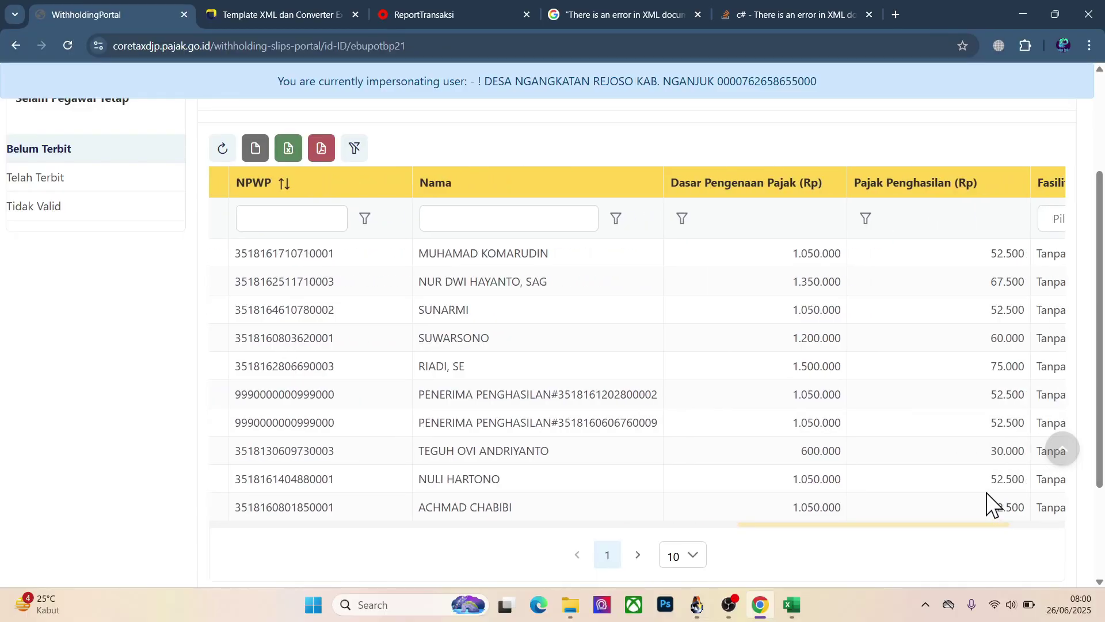
drag(988, 504, 1009, 506)
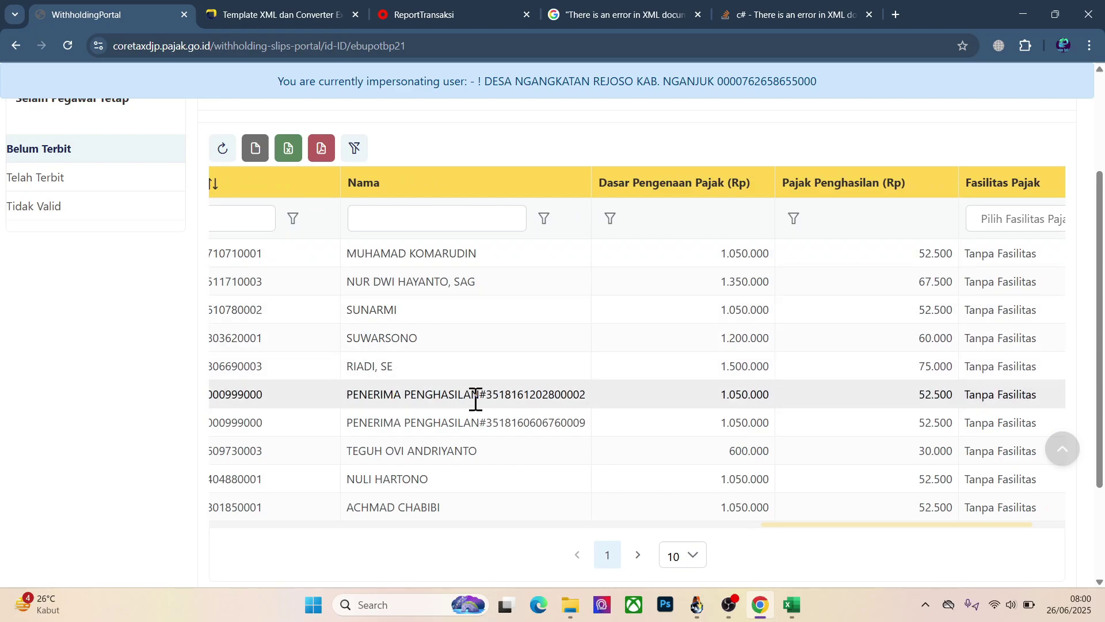
drag(476, 400, 534, 401)
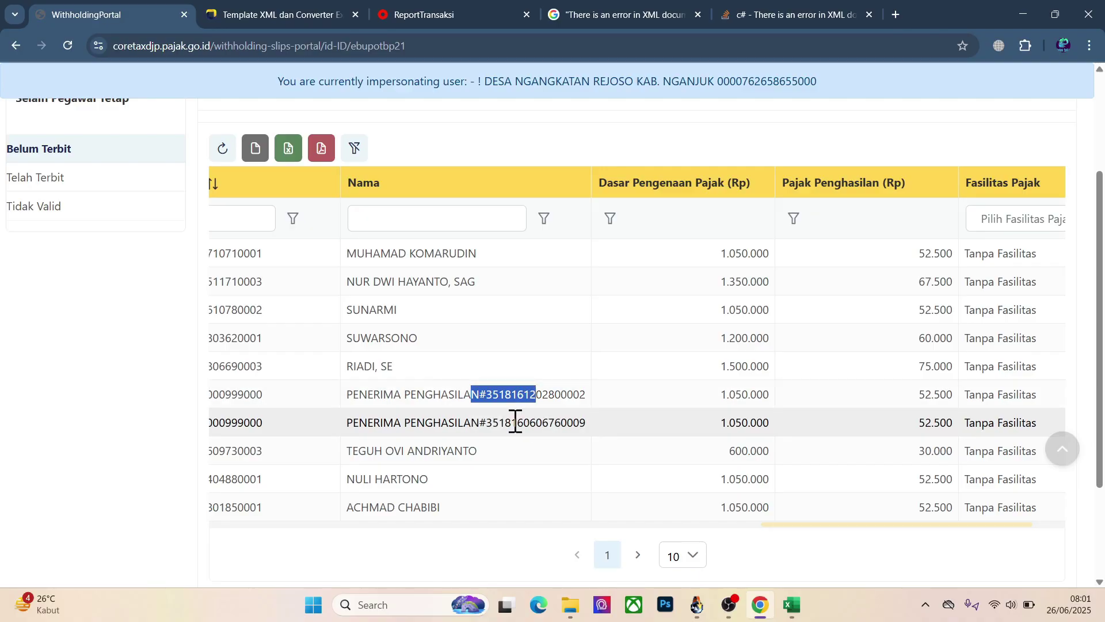
click(515, 421)
double_click(520, 395)
key(ctrl+c)
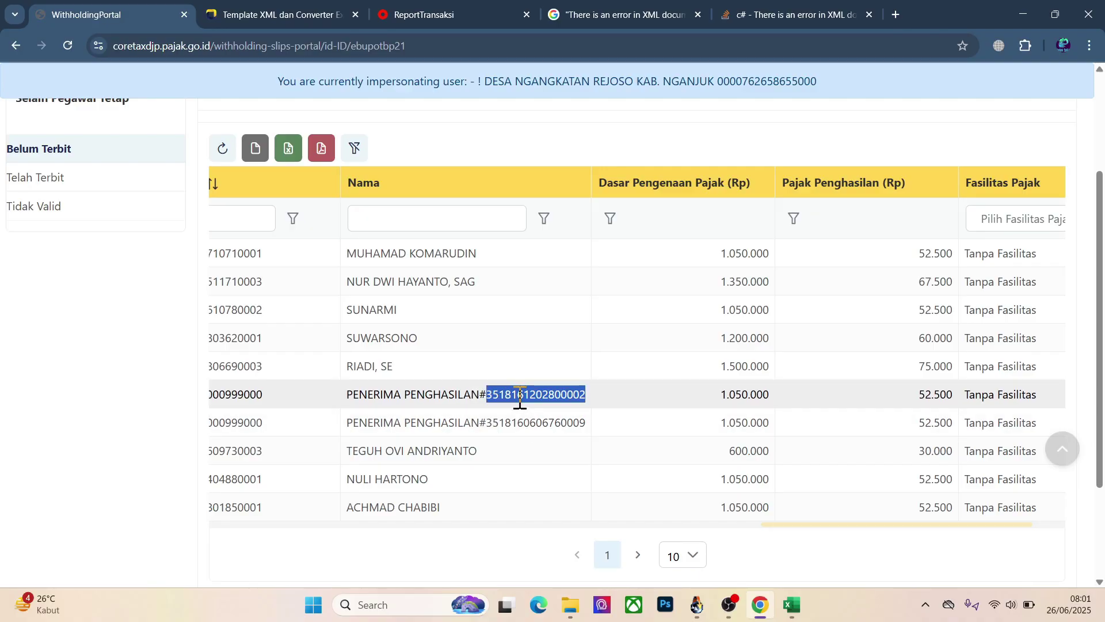
click(785, 592)
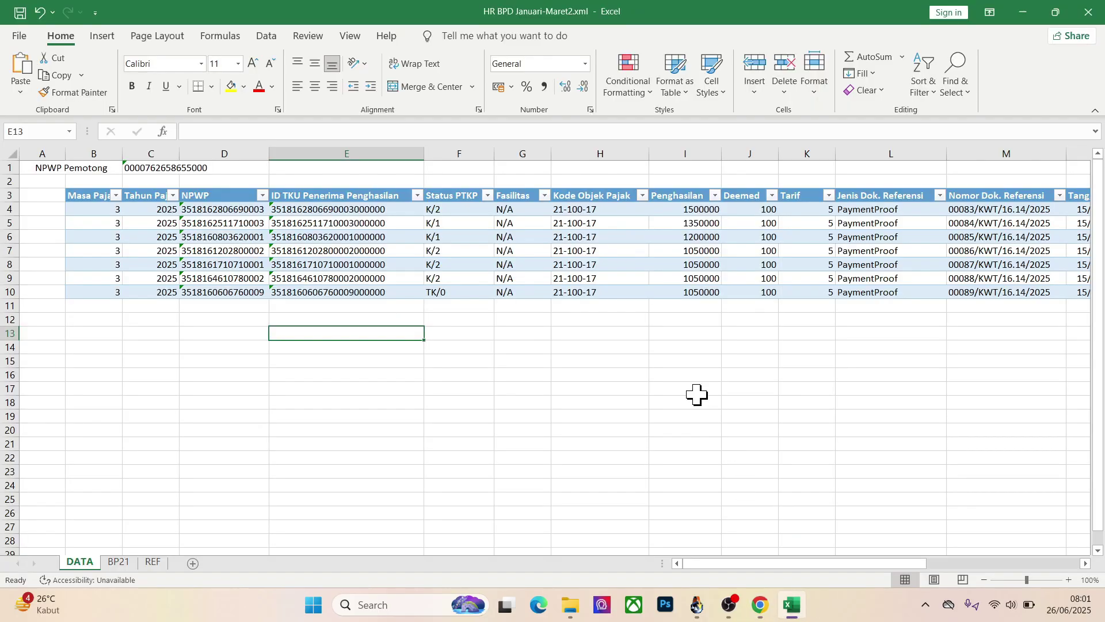
Step: Open ngangkatan 2025.xls and search it for the copied identity number, found at B3507
key(ctrl+o)
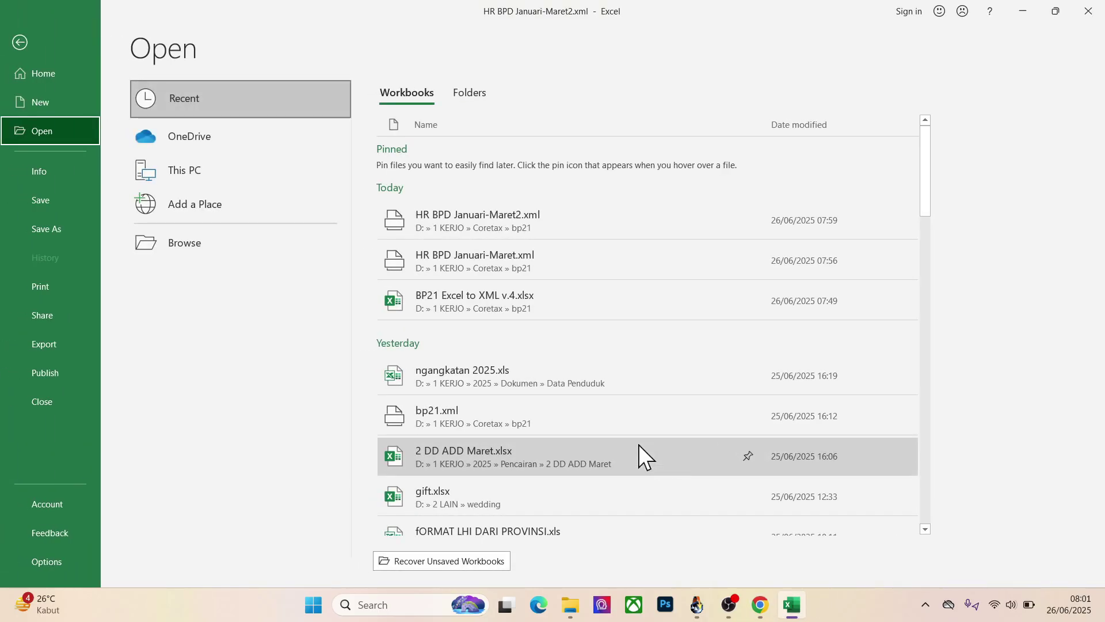
click(478, 372)
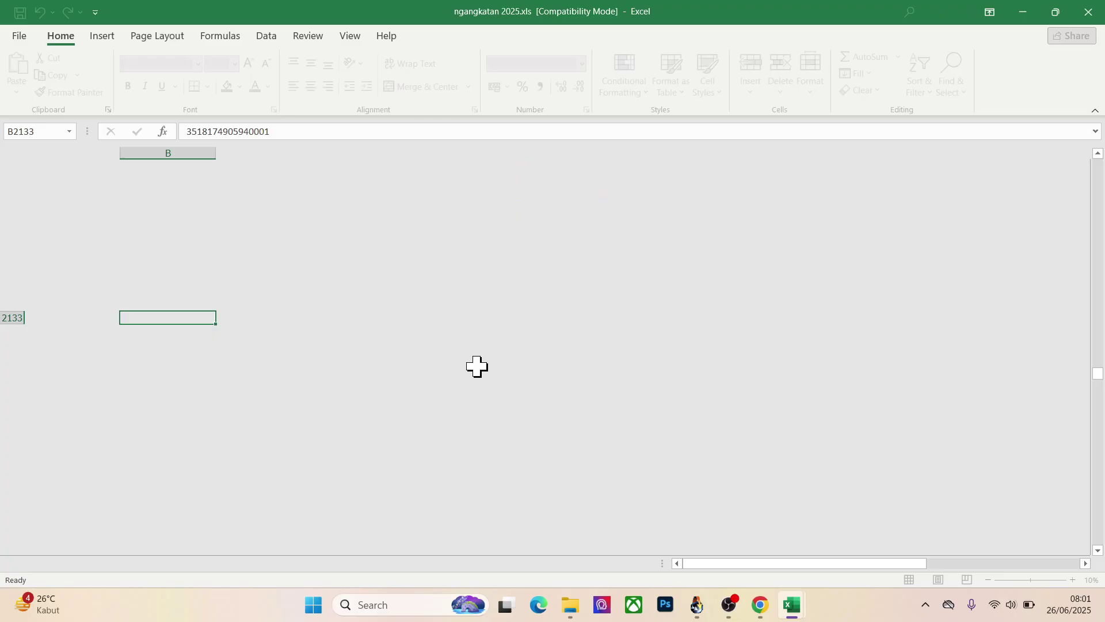
key(ctrl+f)
key(ctrl+v)
key(Return)
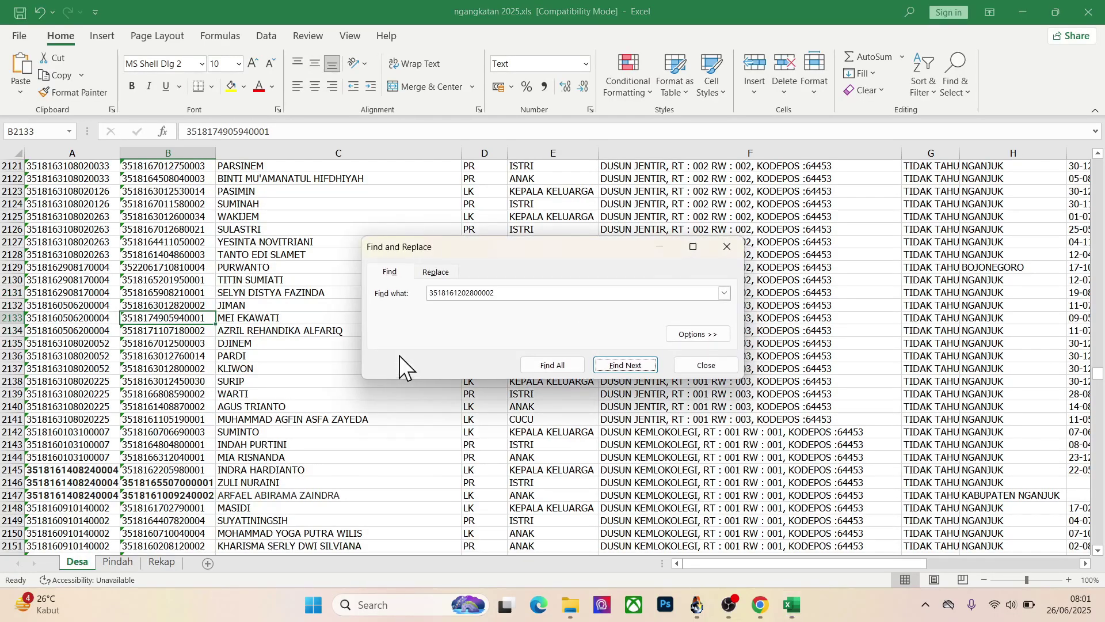
click(703, 364)
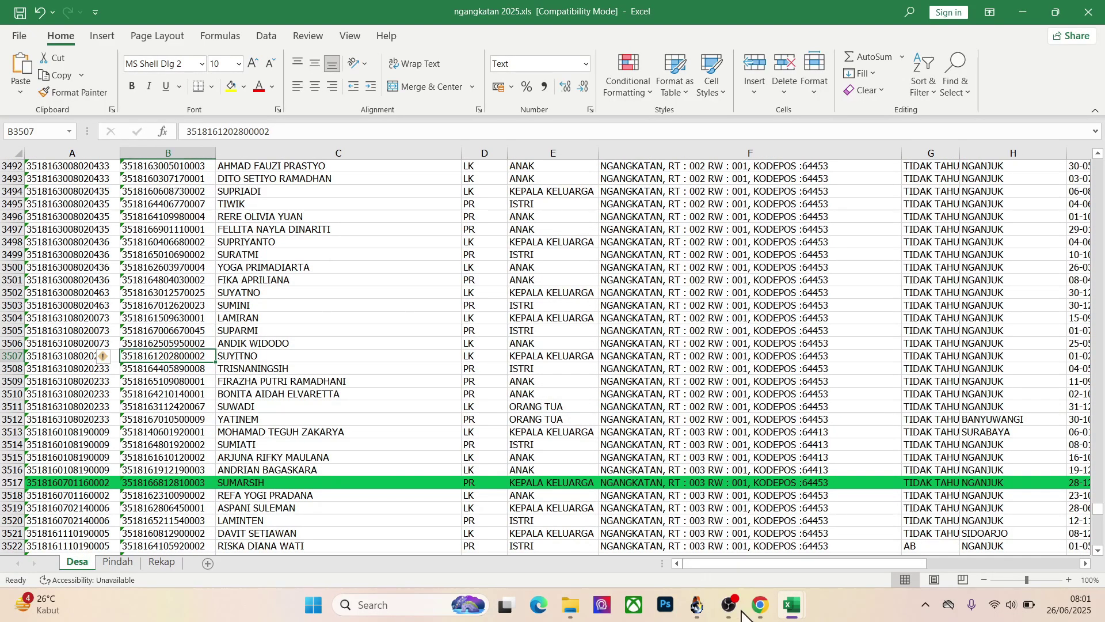
click(760, 604)
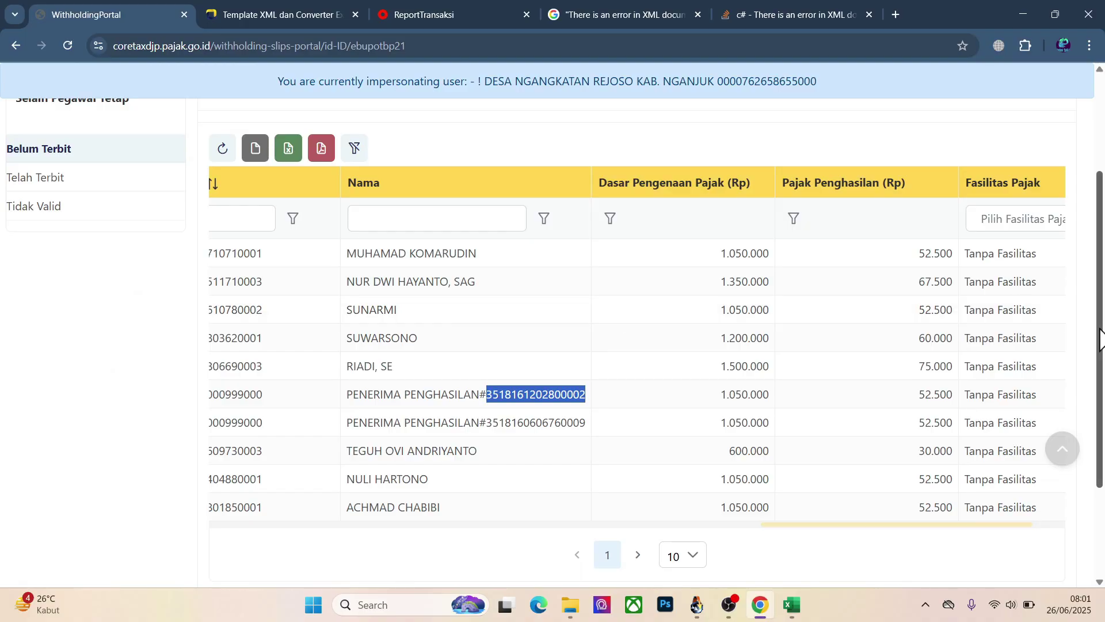
drag(1101, 339, 1101, 276)
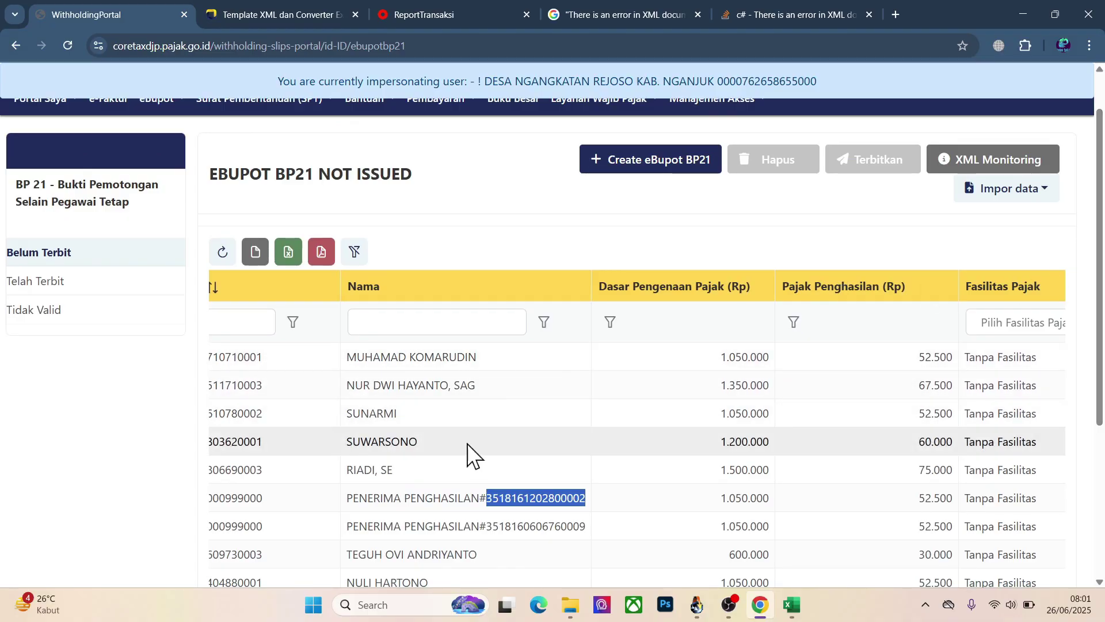
scroll(533, 423, down, 1)
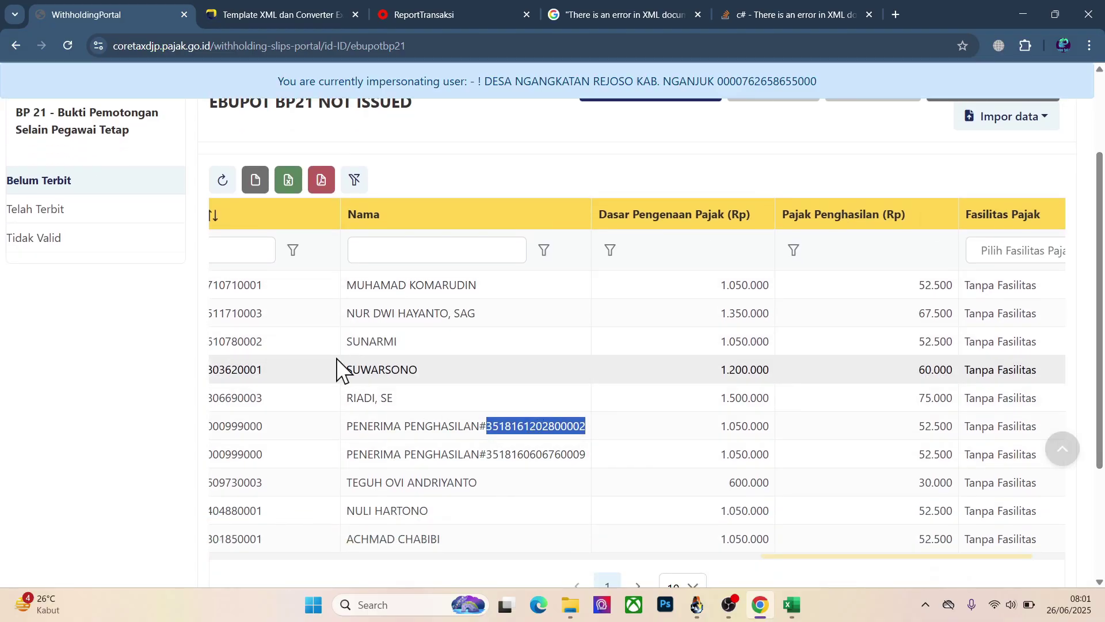